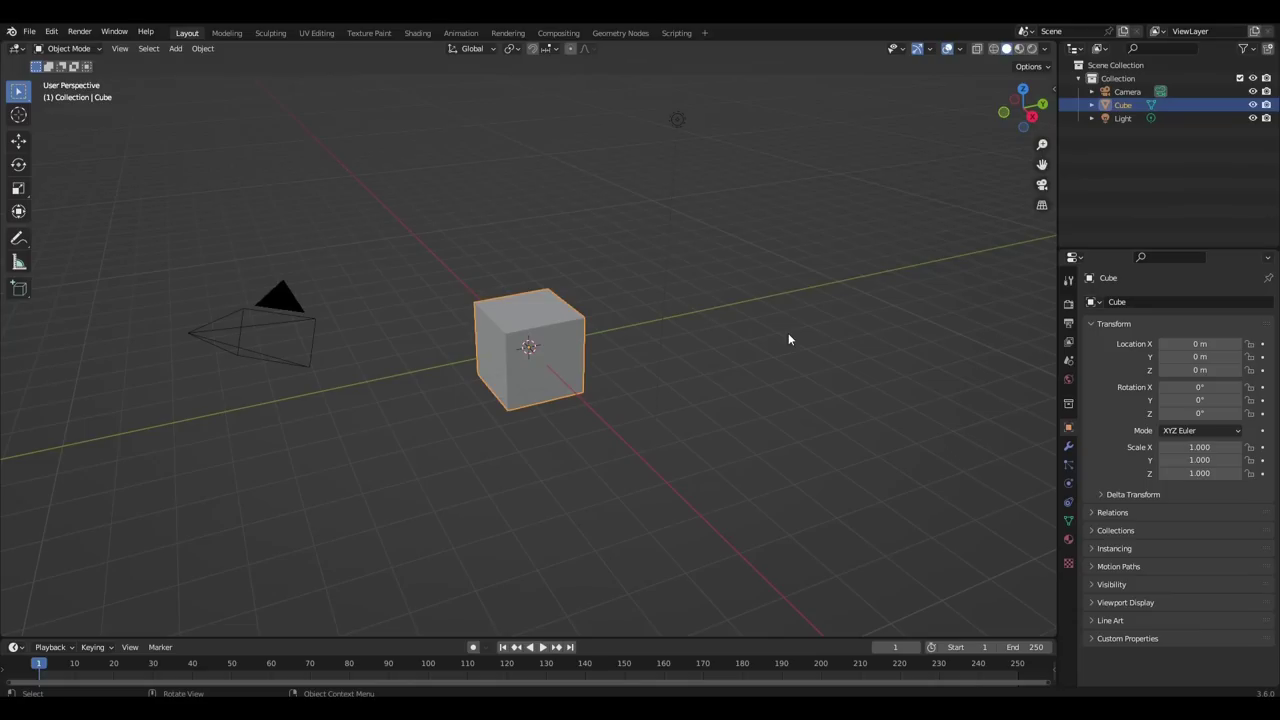
# Step: Delete all the default scene objects and add a cylinder mesh
pyautogui.press('a')
pyautogui.press('Delete')
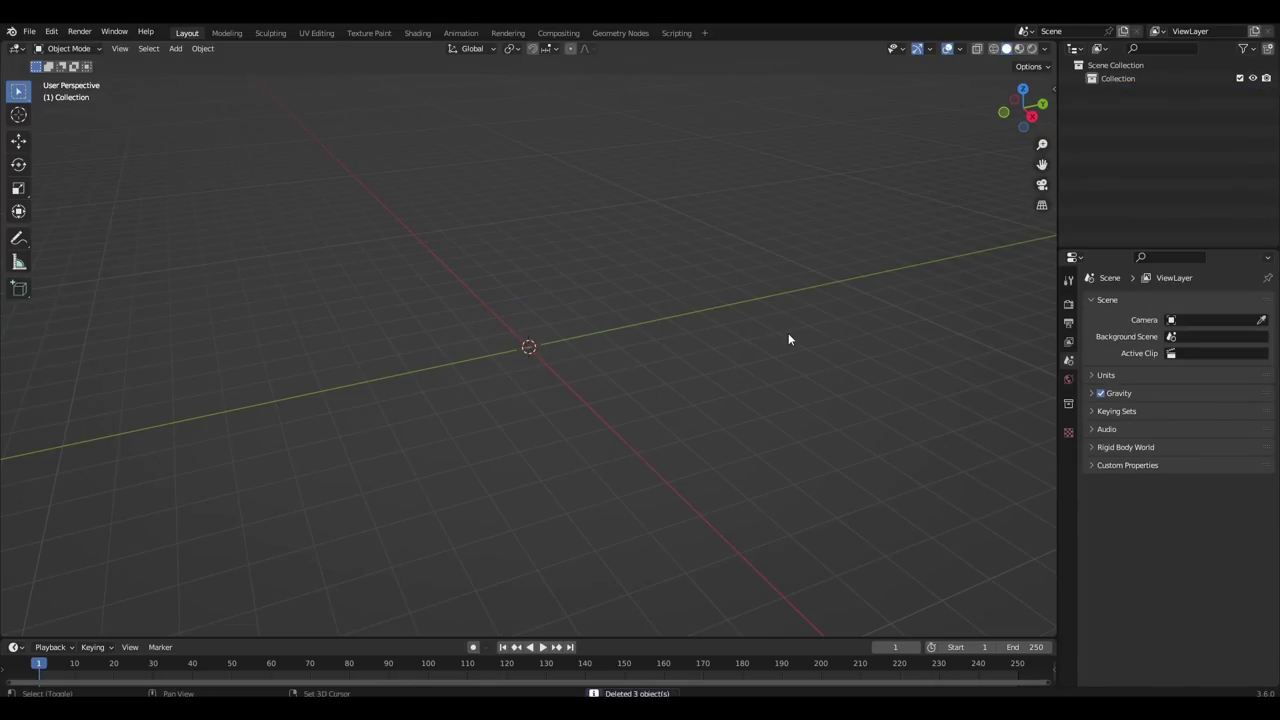
pyautogui.hotkey('shift', 'a')
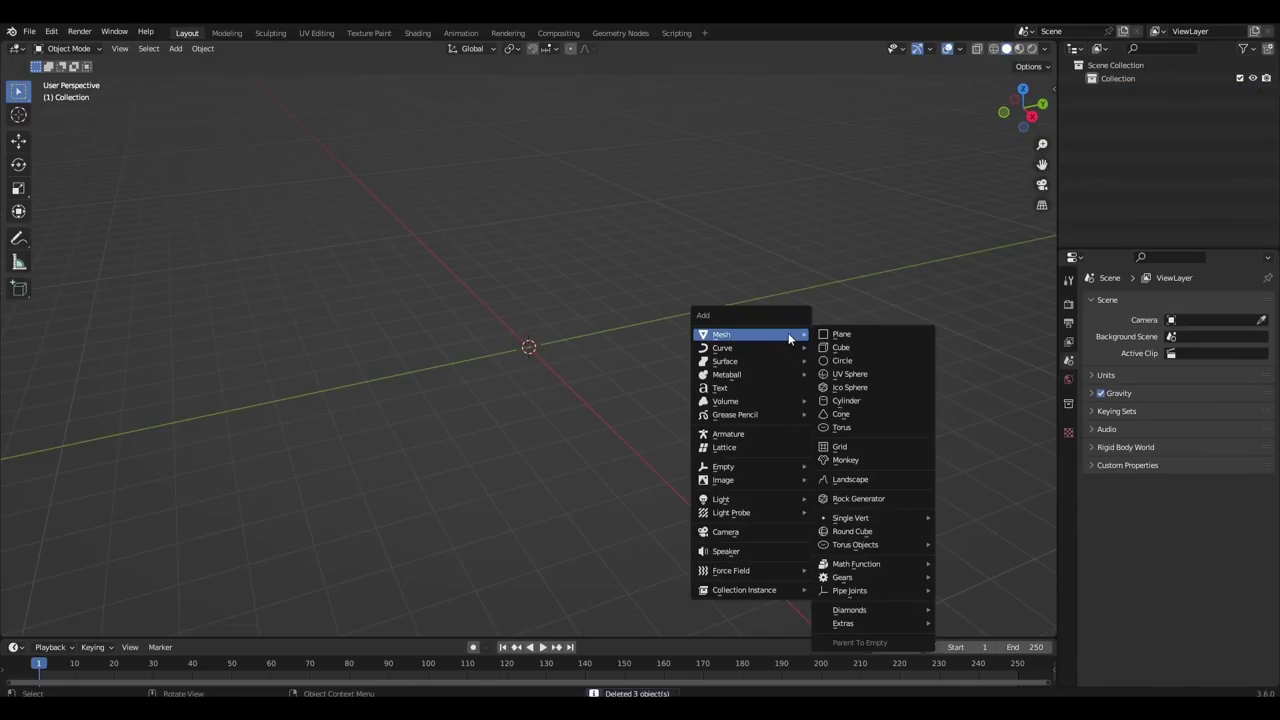
pyautogui.click(846, 401)
# Step: Taper the cylinder into a cup shape by raising its bottom face and scaling it to about 0.7
pyautogui.press('KP_1')
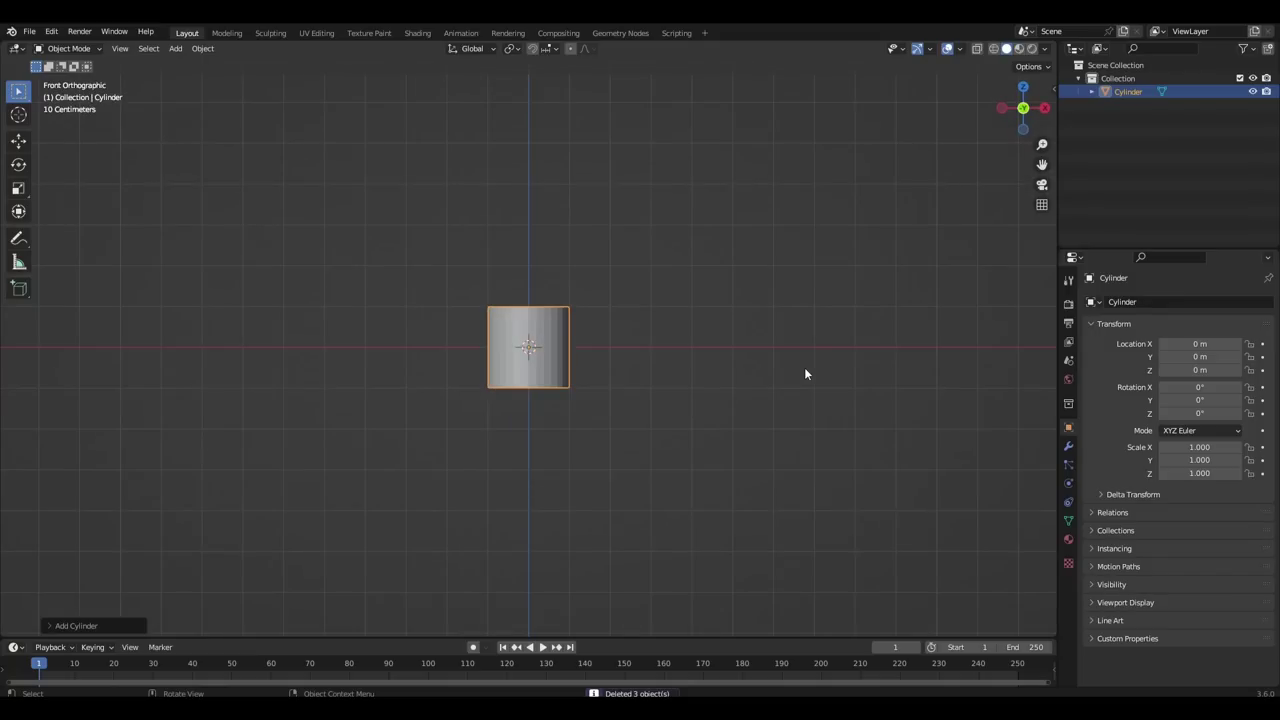
pyautogui.press('Tab')
pyautogui.scroll(4, 760, 380)
pyautogui.press('3')
pyautogui.moveTo(664, 437); pyautogui.dragTo(654, 400, button='middle')
pyautogui.click(574, 411)
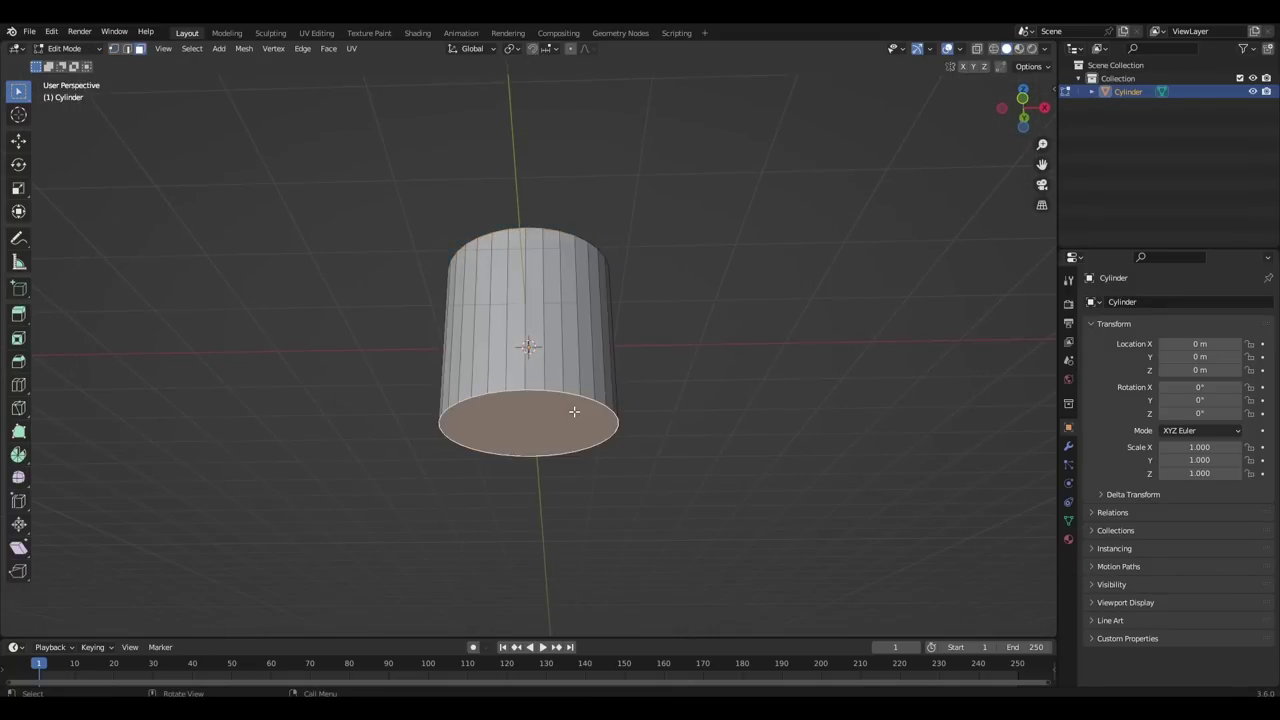
pyautogui.press('KP_1')
pyautogui.press('s')
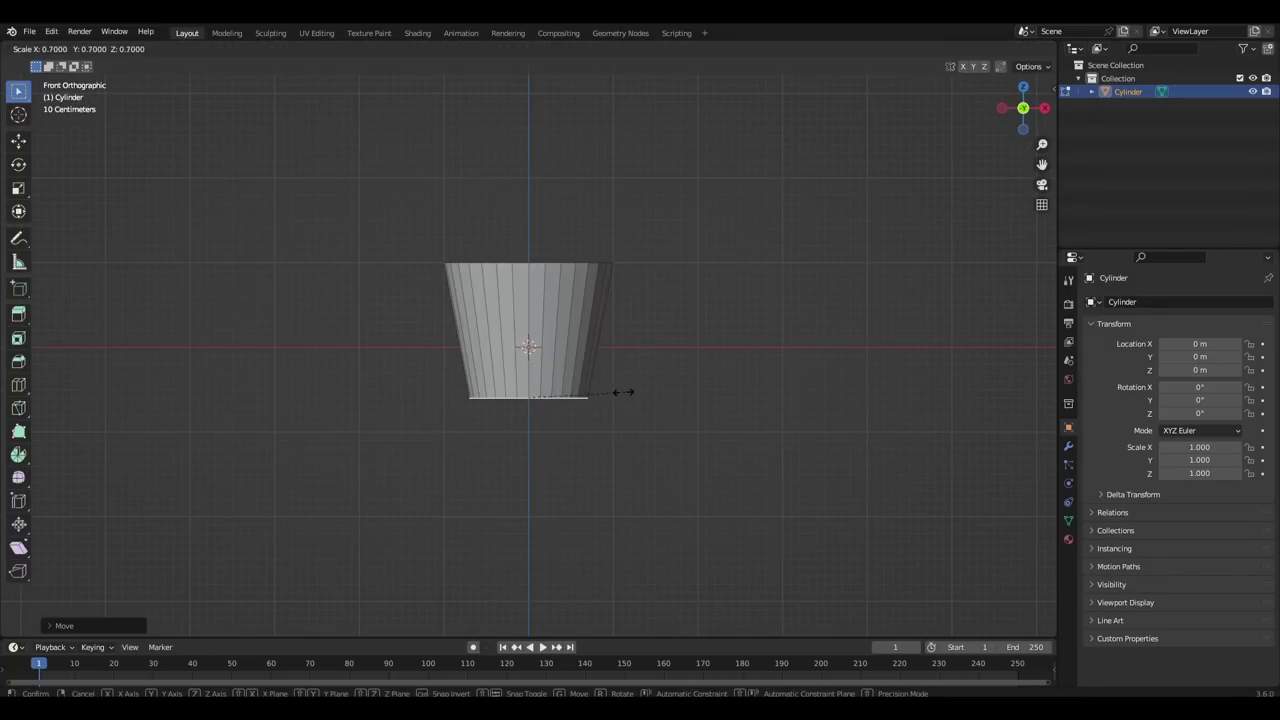
pyautogui.click(635, 391)
pyautogui.press('z')
pyautogui.click(635, 389)
# Step: Add one edge loop around the cup just below the rim and another just above the base
pyautogui.moveTo(635, 389); pyautogui.dragTo(656, 414, button='middle')
pyautogui.scroll(2, 656, 414)
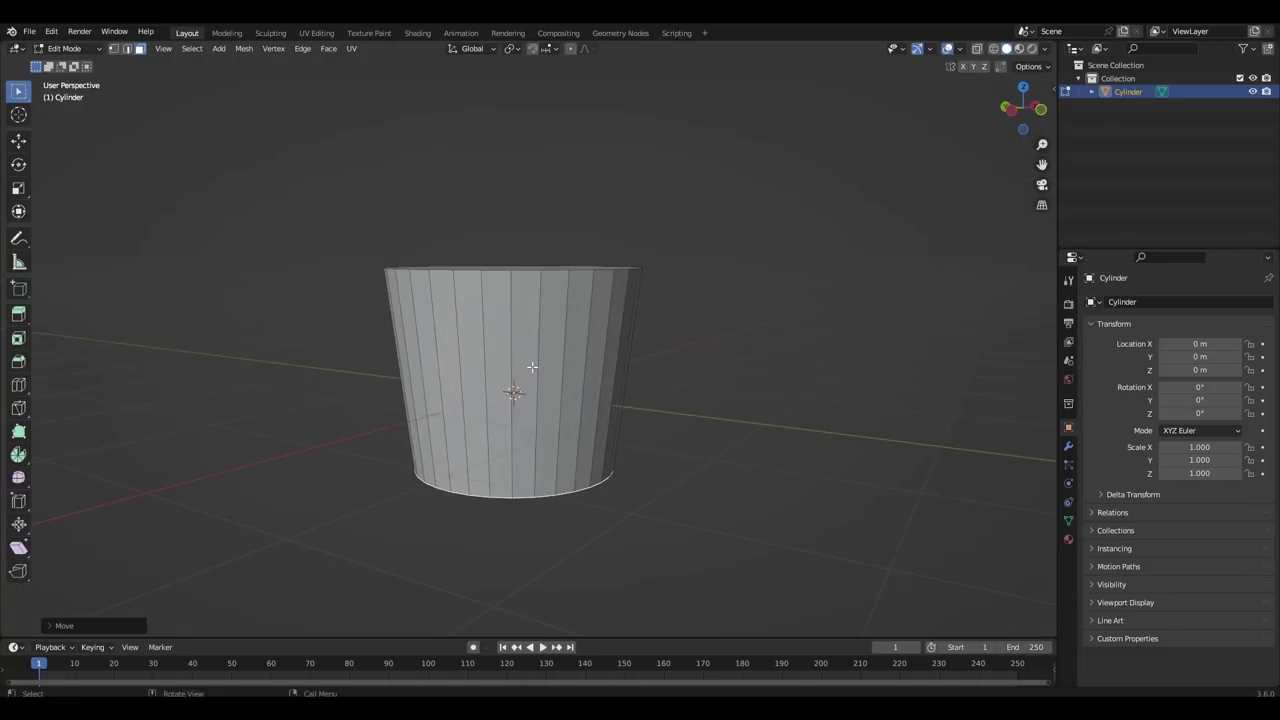
pyautogui.hotkey('ctrl', 'r')
pyautogui.click(535, 364)
pyautogui.click(563, 266)
pyautogui.hotkey('ctrl', 'r')
pyautogui.click(549, 464)
pyautogui.click(549, 551)
# Step: Add two more edge loops around the cup, one below the upper loop and one above the lower loop
pyautogui.scroll(1, 530, 400)
pyautogui.keyDown('shift'); pyautogui.moveTo(520, 330); pyautogui.dragTo(551, 345, button='middle'); pyautogui.keyUp('shift')
pyautogui.hotkey('ctrl', 'r')
pyautogui.click(551, 346)
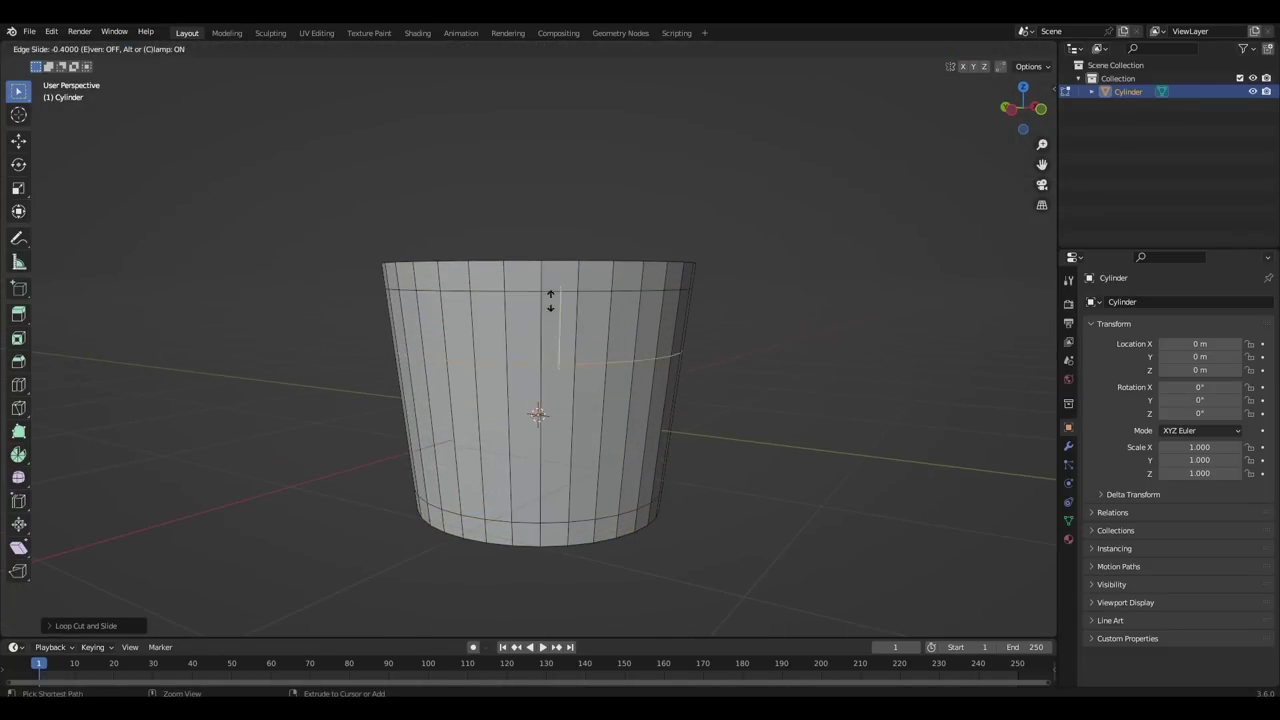
pyautogui.click(557, 550)
pyautogui.press('ctrl+KP_3')
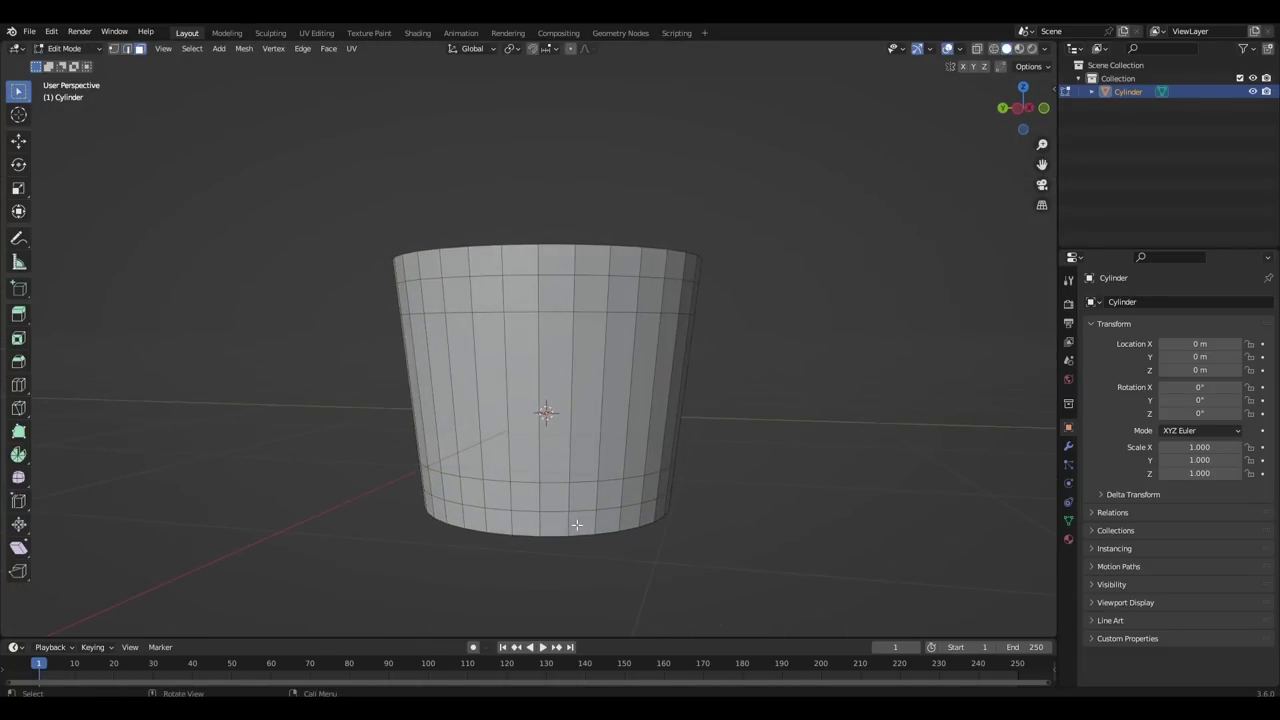
# Step: Extrude the side faces between the two upper edge loops outward to start the handle
pyautogui.moveTo(560, 303); pyautogui.dragTo(500, 345, button='middle')
pyautogui.press('KP_1')
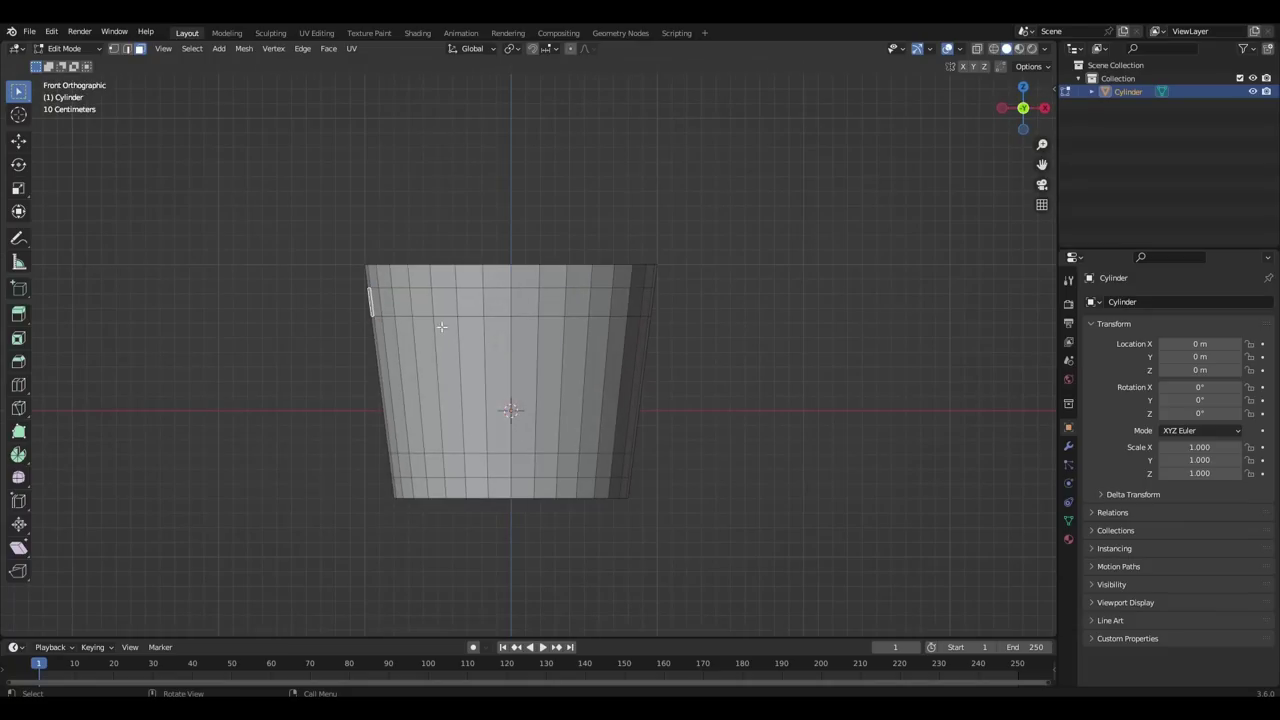
pyautogui.press('e')
pyautogui.click(372, 338)
pyautogui.scroll(3, 535, 346)
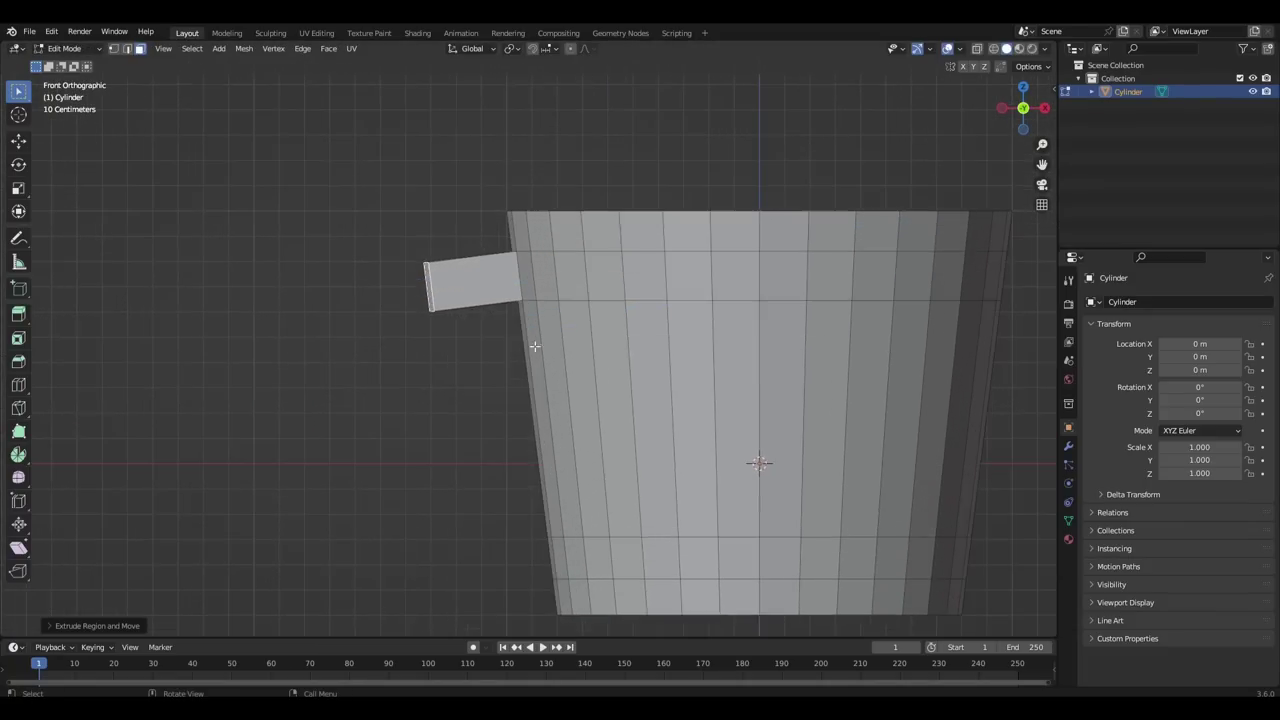
# Step: Extrude the handle's end diagonally downward and rotate it to begin the bend
pyautogui.press('e')
pyautogui.click(387, 430)
pyautogui.press('r')
pyautogui.click(492, 365)
# Step: Add a downward handle section and rotate and move its end to form the outermost part of the curve
pyautogui.press('g')
pyautogui.click(523, 434)
pyautogui.press('r')
pyautogui.click(520, 366)
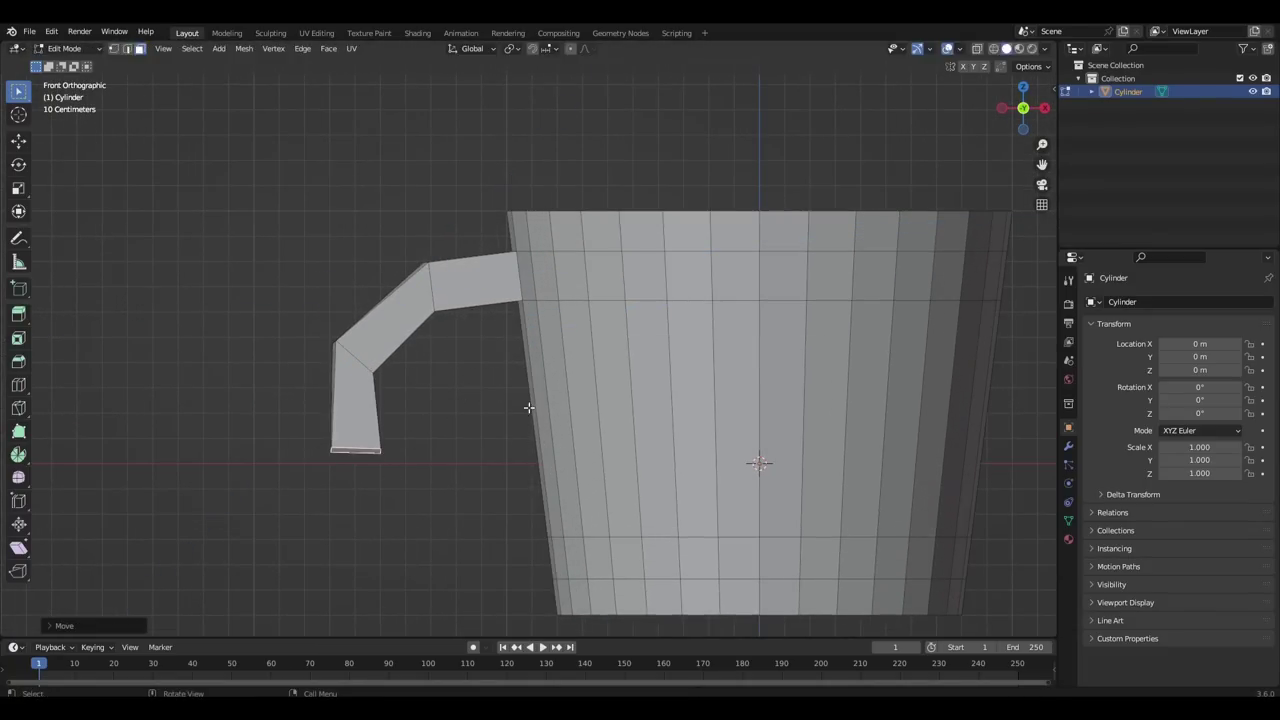
pyautogui.press('r')
pyautogui.click(468, 447)
pyautogui.press('g')
pyautogui.click(449, 430)
# Step: Extrude two more handle sections back toward the cup's base, rotating and moving the end close to the wall
pyautogui.press('e')
pyautogui.click(402, 596)
pyautogui.press('r')
pyautogui.press('e')
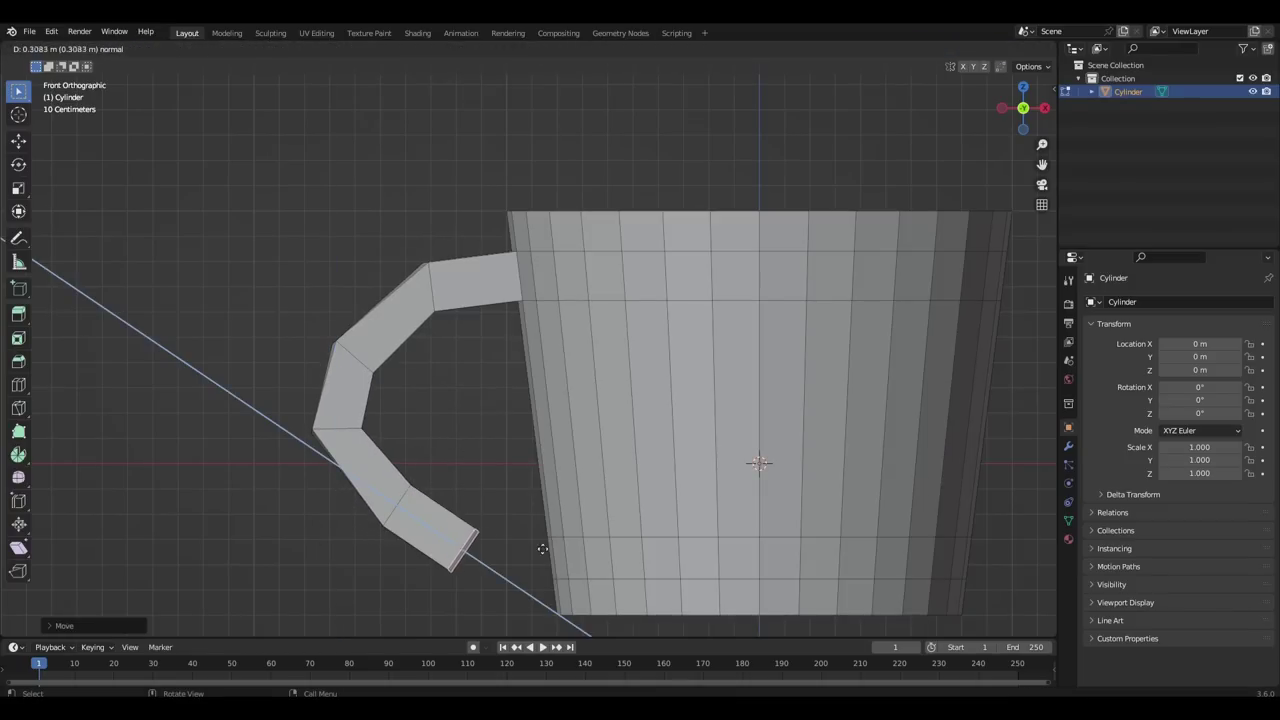
pyautogui.click(573, 566)
pyautogui.press('r')
pyautogui.click(565, 516)
pyautogui.press('g')
pyautogui.click(597, 537)
# Step: Delete the handle's lower end faces and the facing cup wall faces near the base
pyautogui.scroll(4, 581, 396)
pyautogui.moveTo(597, 537); pyautogui.dragTo(620, 317, button='middle')
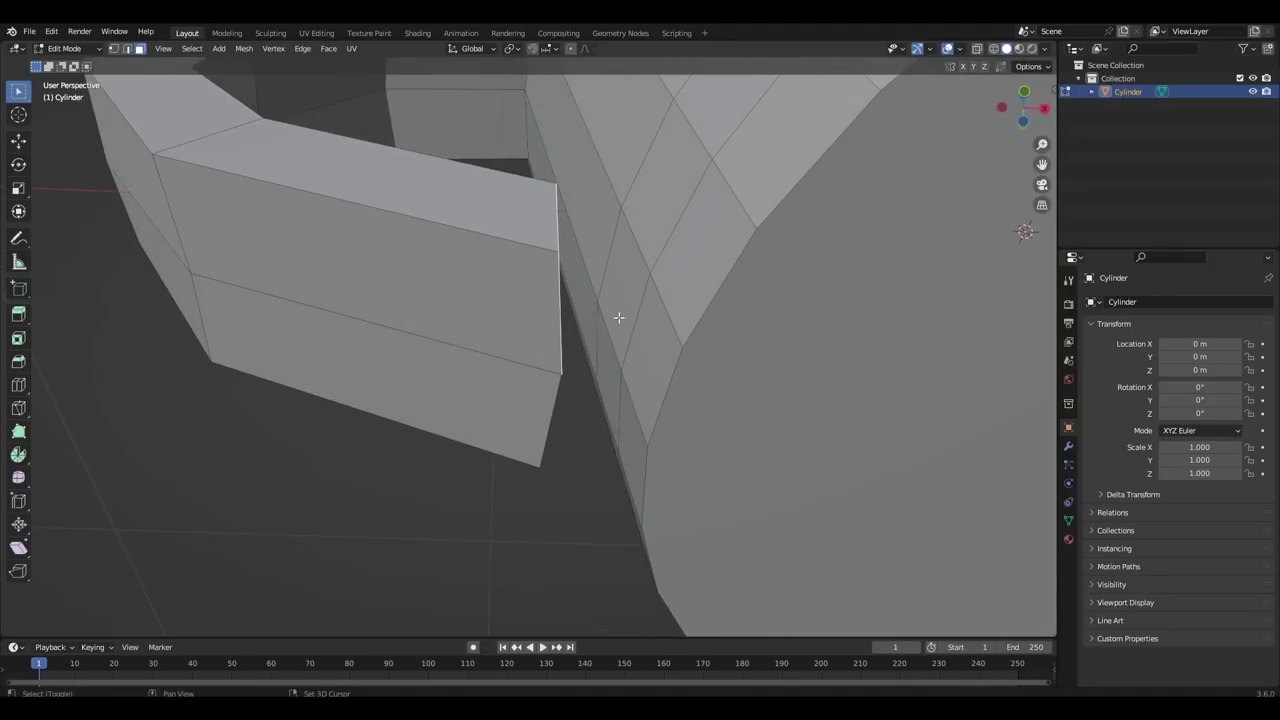
pyautogui.click(617, 288)
pyautogui.keyDown('shift'); pyautogui.click(597, 374); pyautogui.keyUp('shift')
pyautogui.moveTo(597, 374); pyautogui.dragTo(577, 491, button='middle')
pyautogui.keyDown('shift'); pyautogui.click(526, 383); pyautogui.keyUp('shift')
pyautogui.rightClick(555, 431)
pyautogui.click(555, 428)
# Step: Fill faces between the handle's open lower end and the opening in the cup wall to join them
pyautogui.keyDown('shift'); pyautogui.click(519, 305); pyautogui.keyUp('shift')
pyautogui.press('f')
pyautogui.click(597, 323)
pyautogui.press('f')
pyautogui.keyDown('shift'); pyautogui.click(560, 471); pyautogui.keyUp('shift')
pyautogui.press('f')
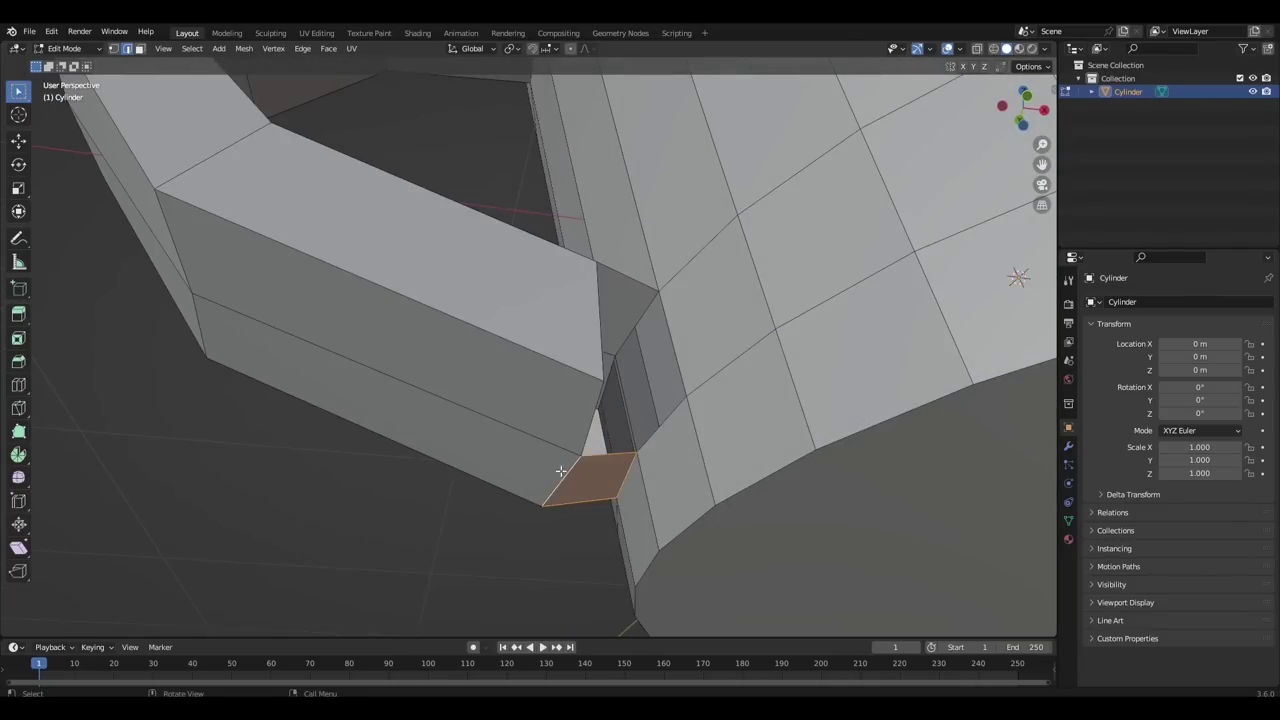
pyautogui.click(594, 418)
pyautogui.keyDown('shift'); pyautogui.click(664, 430); pyautogui.keyUp('shift')
pyautogui.press('f')
# Step: Inset the cup's top face by about 0.05 m to form the rim thickness
pyautogui.moveTo(666, 431); pyautogui.dragTo(559, 422, button='middle')
pyautogui.scroll(-6, 559, 422)
pyautogui.press('3')
pyautogui.click(558, 422)
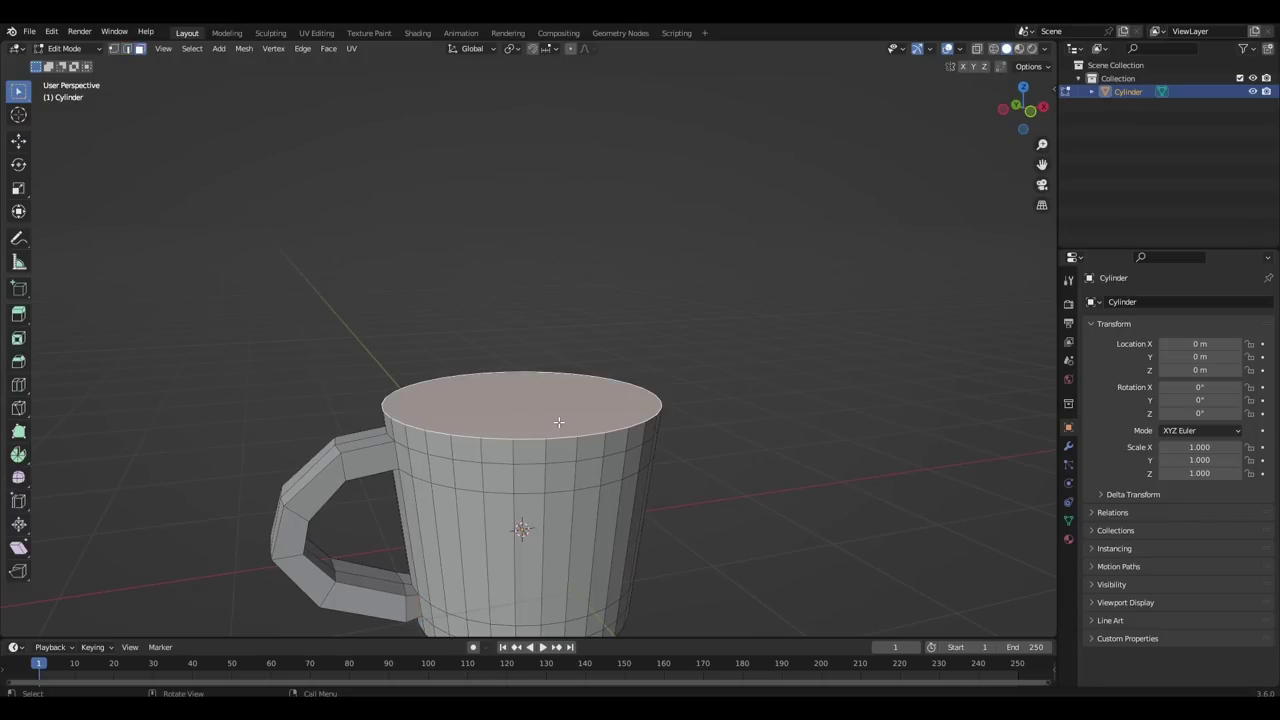
pyautogui.press('KP_7')
pyautogui.keyDown('shift'); pyautogui.moveTo(822, 375); pyautogui.dragTo(792, 408, button='middle'); pyautogui.keyUp('shift')
pyautogui.scroll(2, 792, 408)
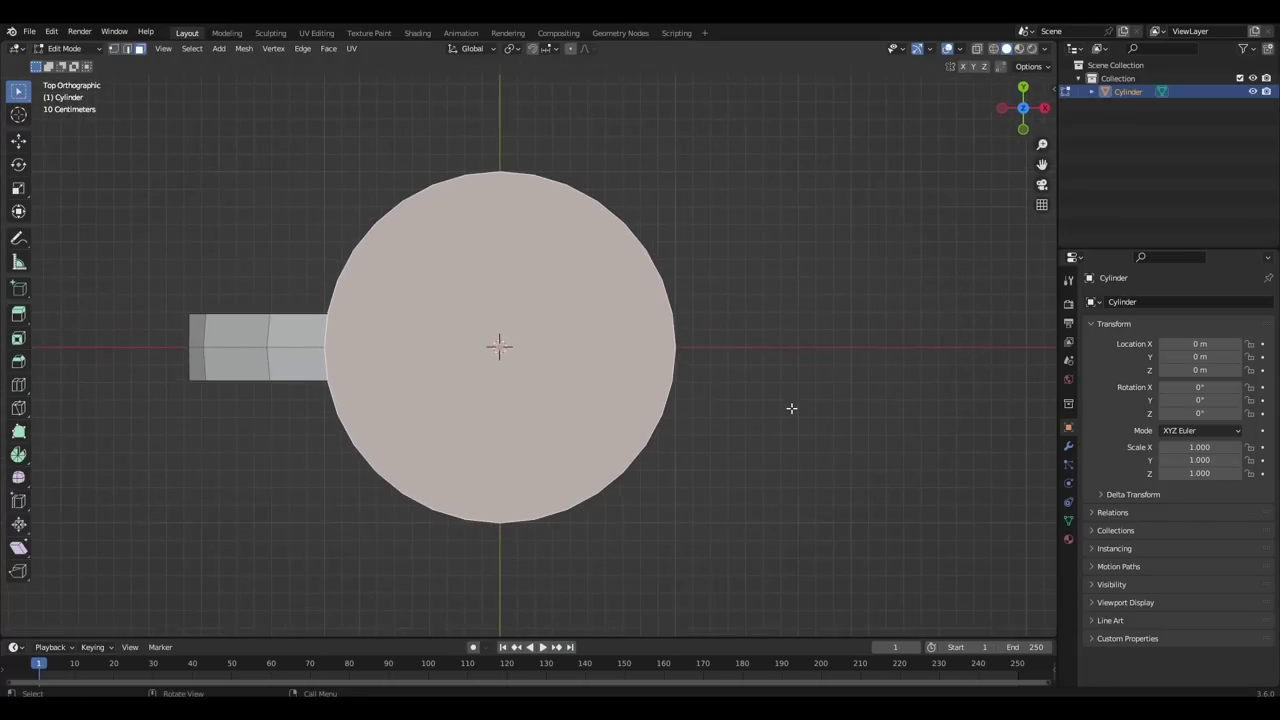
pyautogui.press('i')
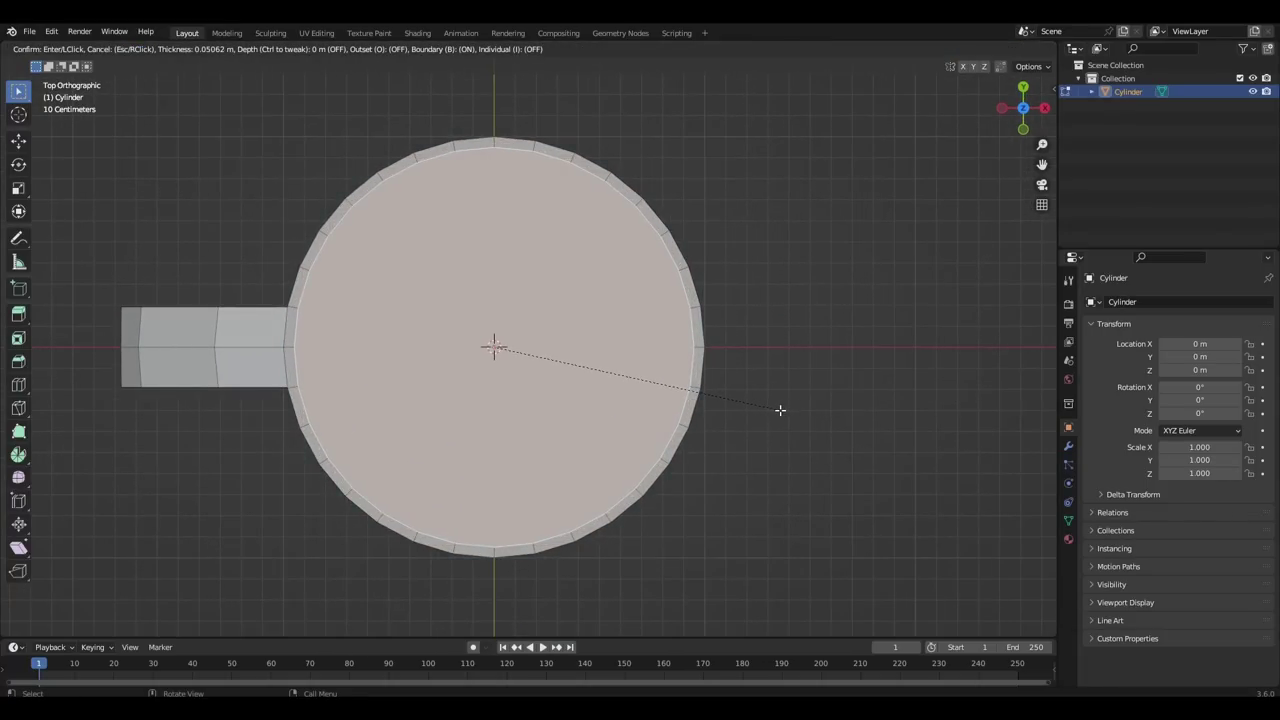
pyautogui.click(779, 410)
# Step: Extrude the inset top face about 1.53 m down into the cup and scale it to about 0.81, using wireframe display
pyautogui.press('KP_1')
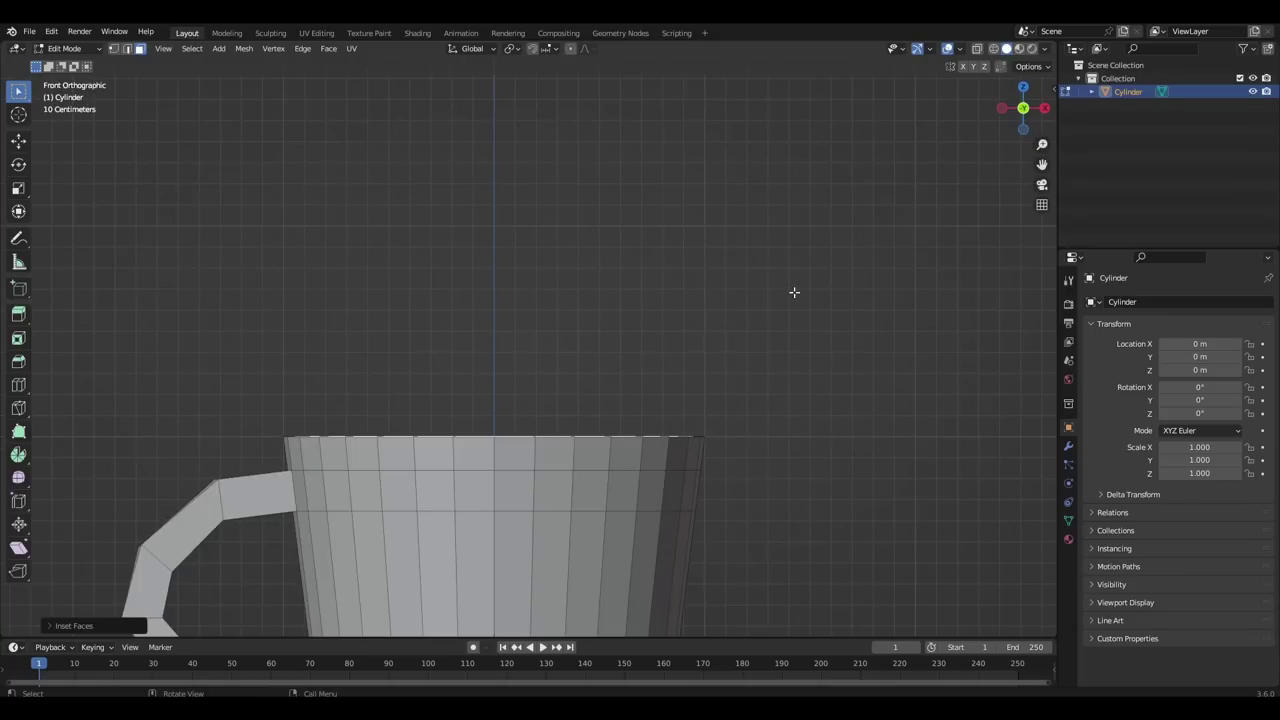
pyautogui.click(995, 50)
pyautogui.scroll(-4, 606, 169)
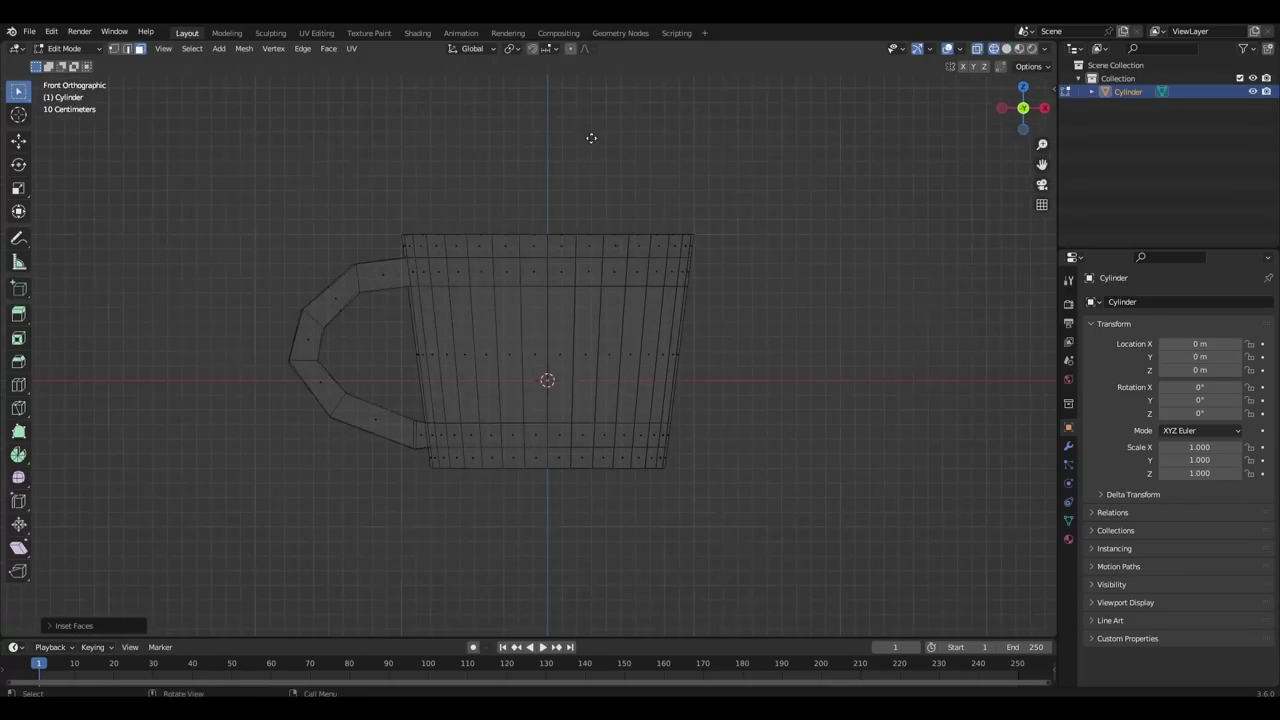
pyautogui.press('e')
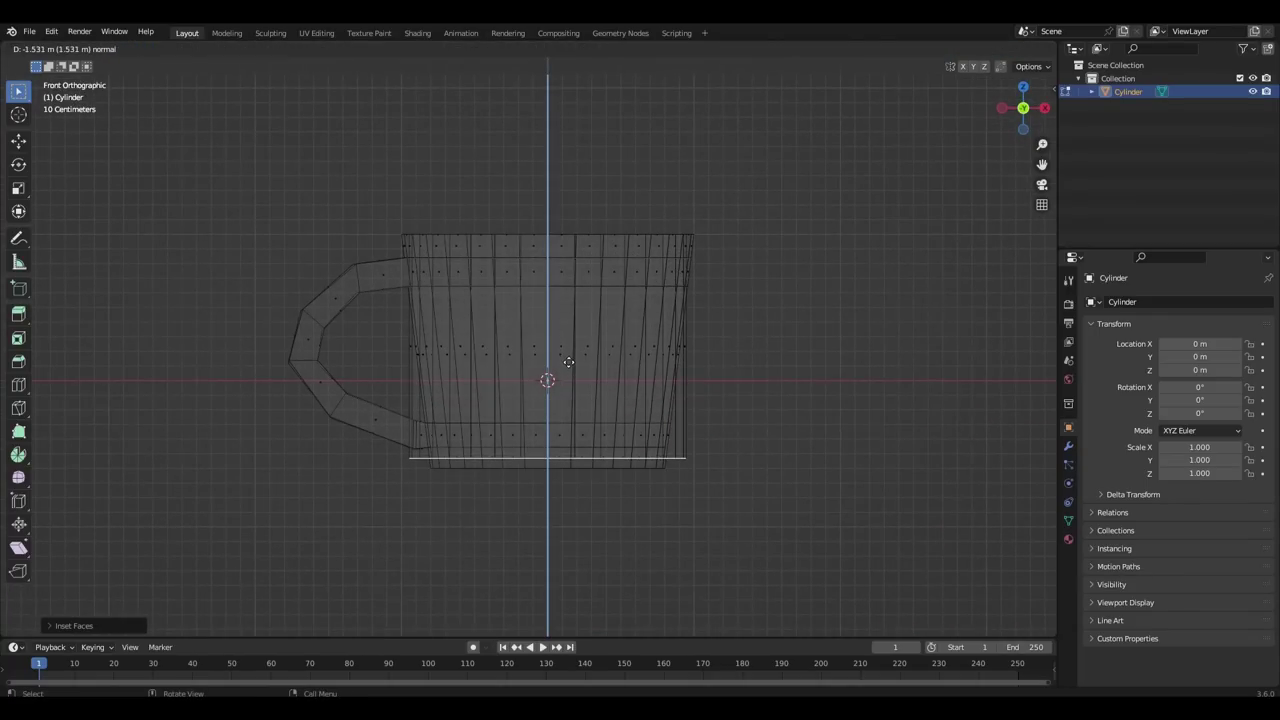
pyautogui.rightClick(568, 362)
pyautogui.press('s')
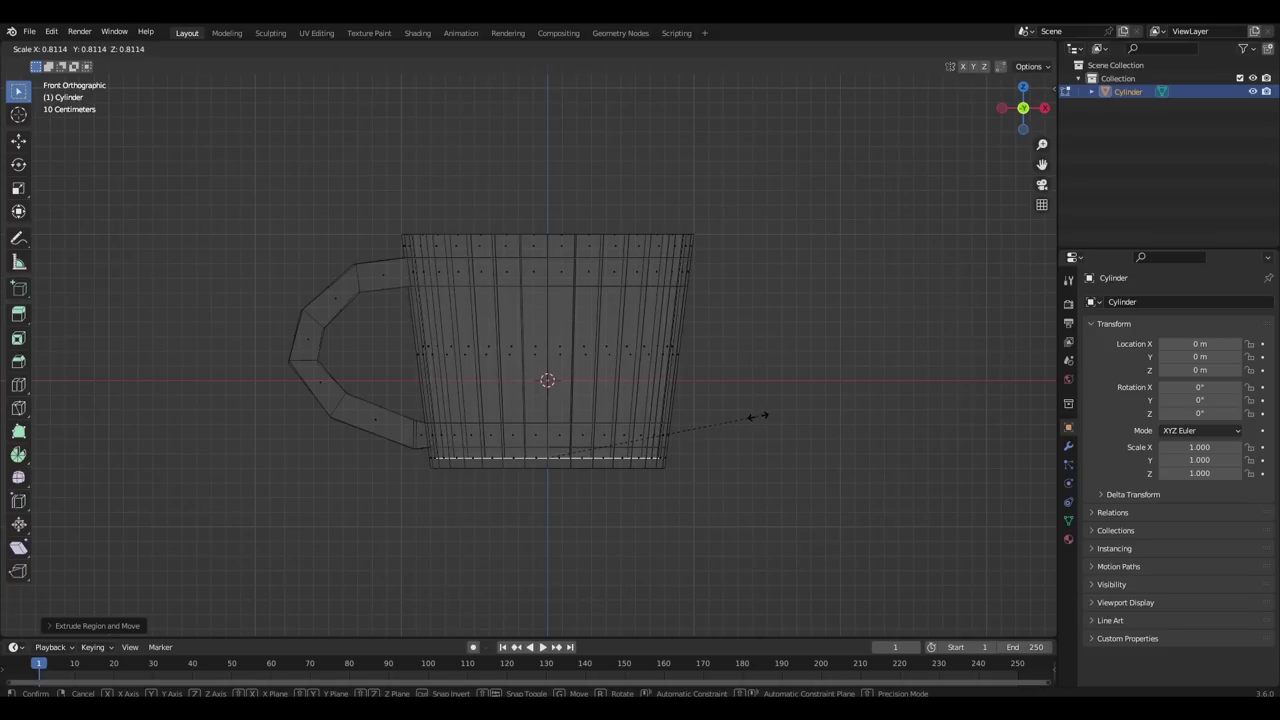
pyautogui.click(757, 416)
# Step: Apply all transforms to the mug object and return the viewport to solid display
pyautogui.moveTo(682, 382); pyautogui.dragTo(700, 447, button='middle')
pyautogui.press('Tab')
pyautogui.hotkey('ctrl', 'a')
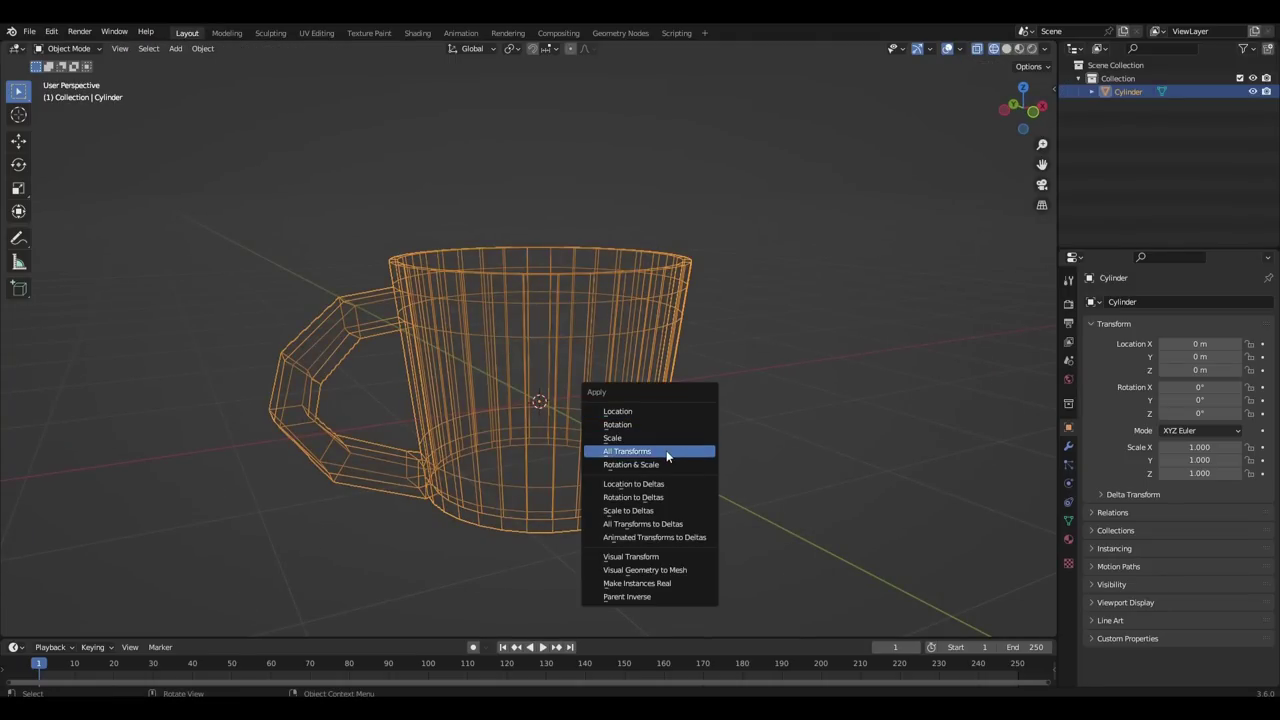
pyautogui.click(666, 450)
pyautogui.click(1068, 446)
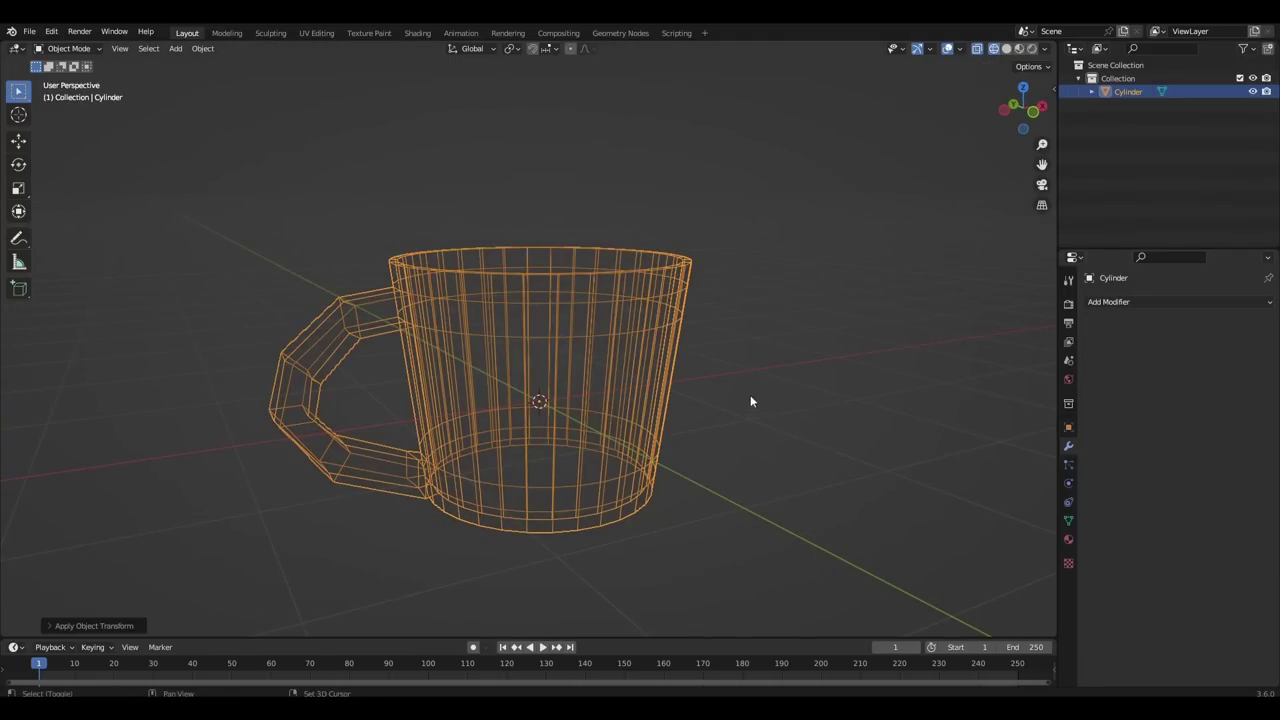
pyautogui.scroll(2, 750, 401)
pyautogui.click(1006, 49)
pyautogui.moveTo(798, 147); pyautogui.dragTo(795, 189, button='middle')
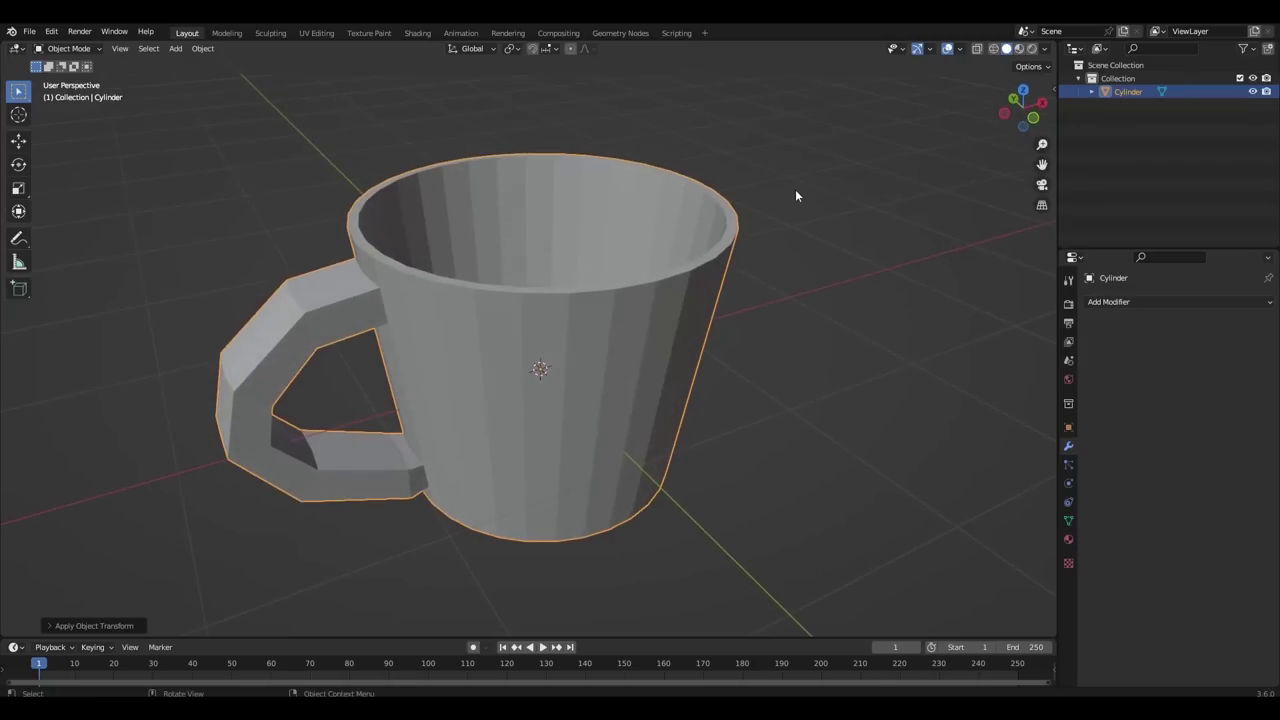
# Step: Bevel the inner and outer rim edges, the inner floor edge and the outer base edge with 3 segments, about 0.016 m wide
pyautogui.press('Tab')
pyautogui.scroll(3, 680, 295)
pyautogui.keyDown('alt'); pyautogui.click(585, 248); pyautogui.keyUp('alt')
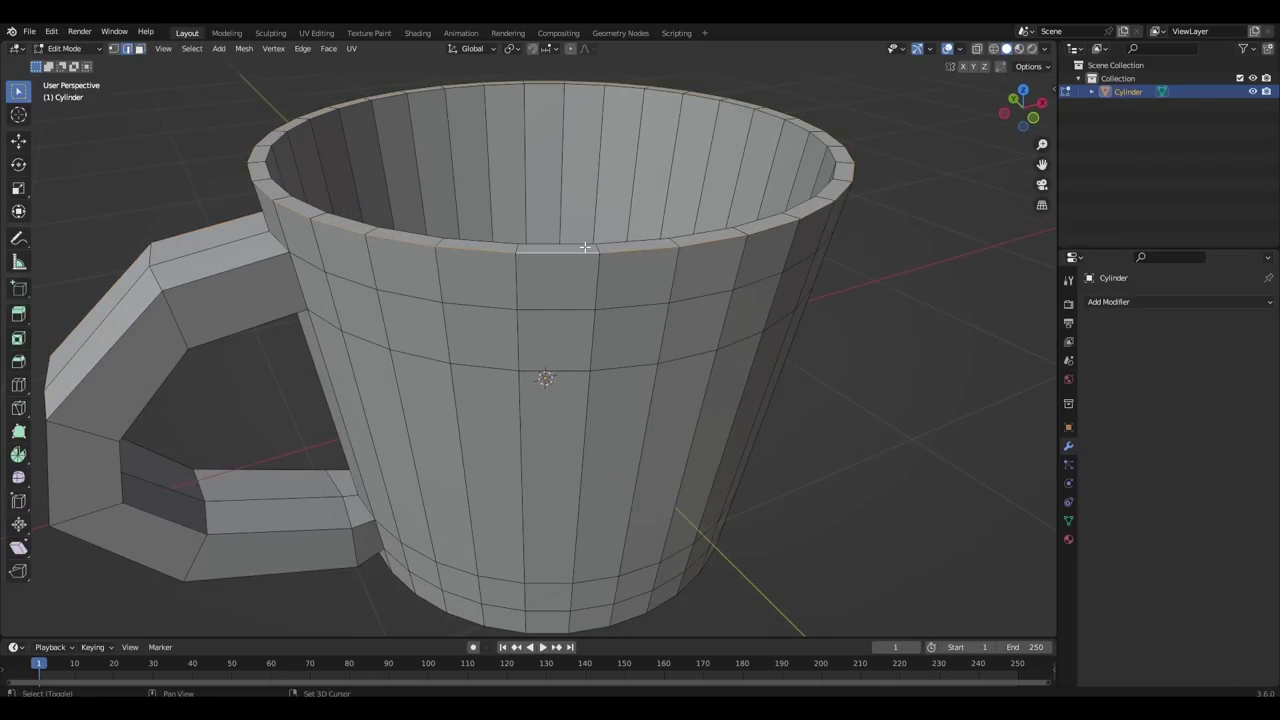
pyautogui.moveTo(585, 248); pyautogui.dragTo(585, 307, button='middle')
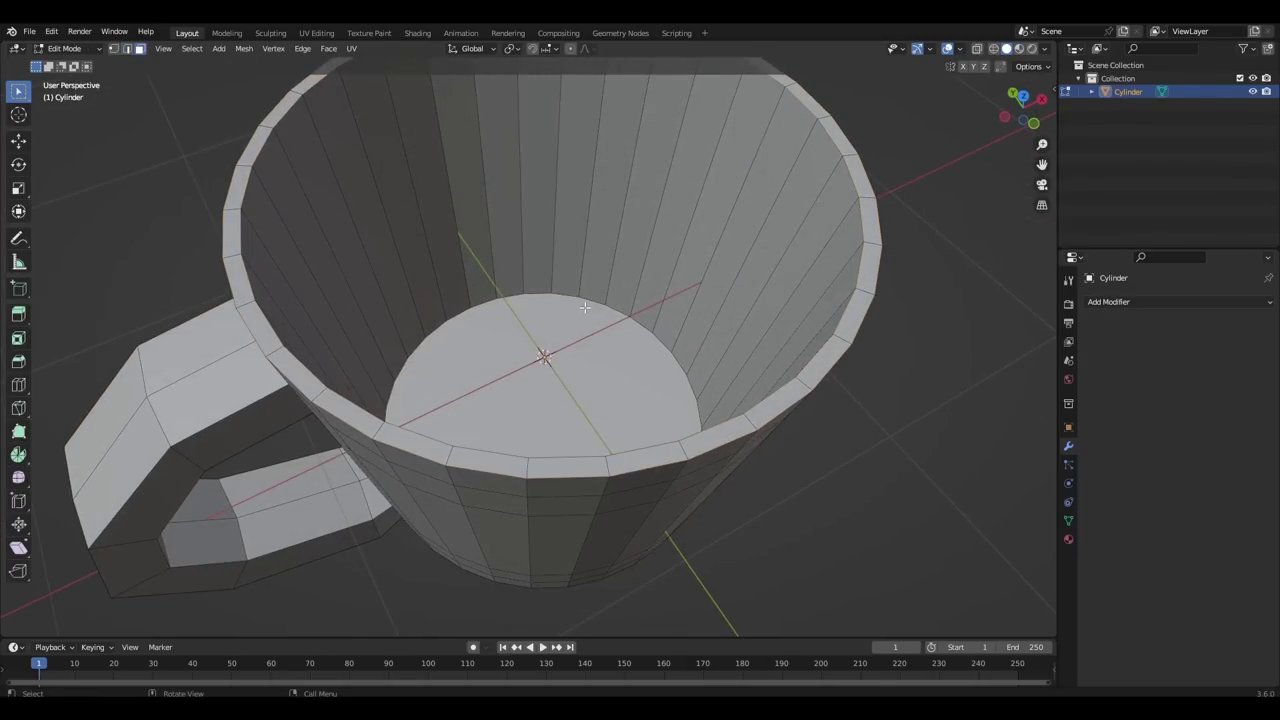
pyautogui.click(574, 356)
pyautogui.moveTo(590, 400); pyautogui.dragTo(601, 308, button='middle')
pyautogui.moveTo(540, 614); pyautogui.dragTo(551, 514, button='middle')
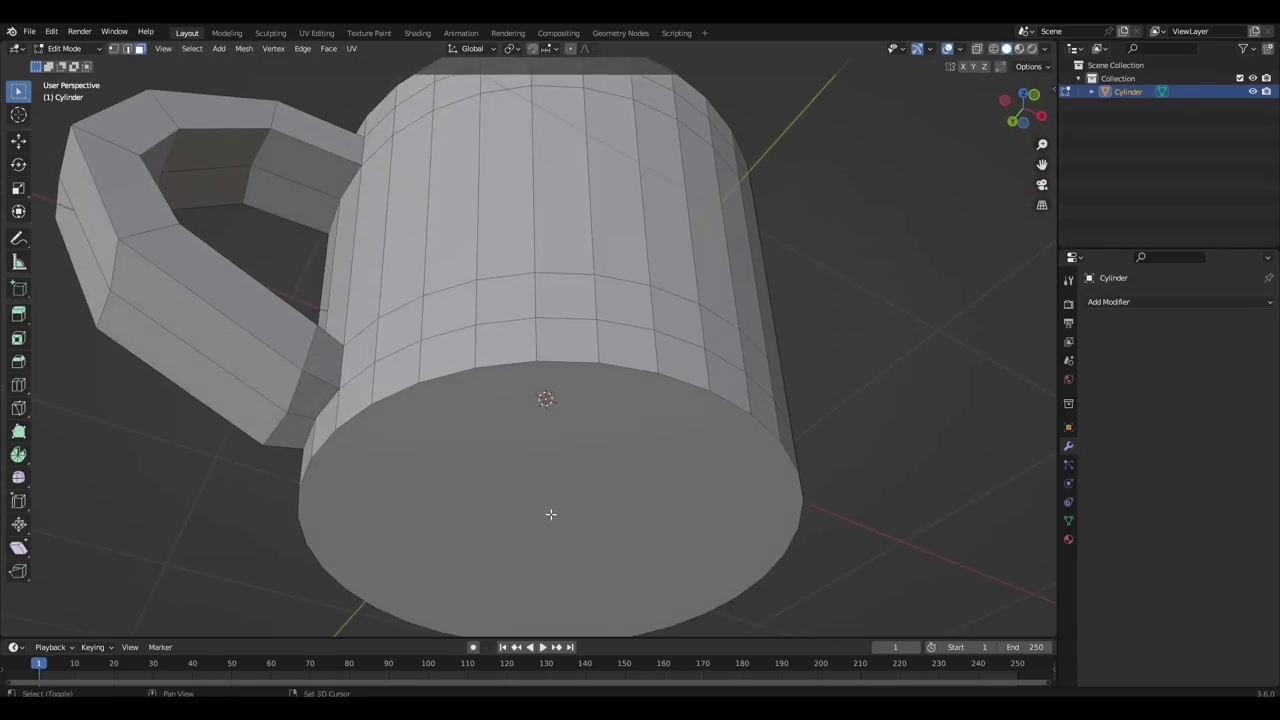
pyautogui.keyDown('shift'); pyautogui.click(551, 514); pyautogui.keyUp('shift')
pyautogui.moveTo(575, 240); pyautogui.dragTo(589, 372, button='middle')
pyautogui.keyDown('alt'); pyautogui.keyDown('shift'); pyautogui.click(585, 230); pyautogui.keyUp('shift'); pyautogui.keyUp('alt')
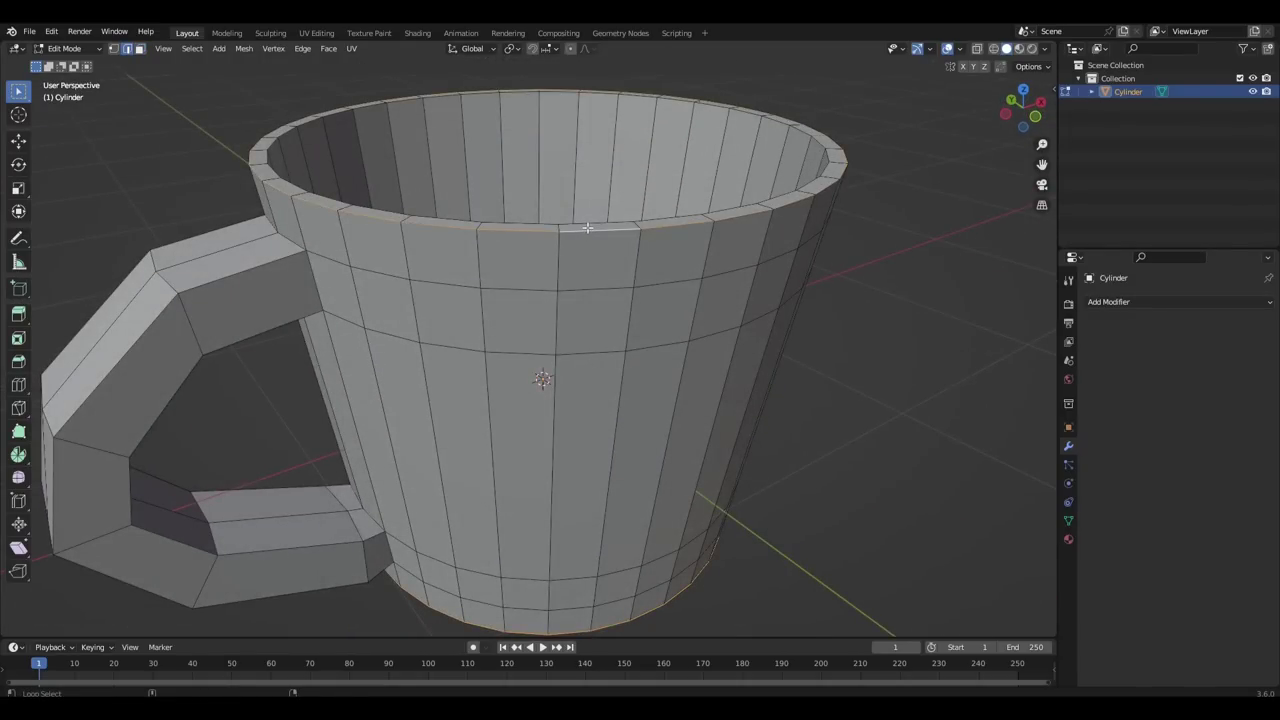
pyautogui.keyDown('alt'); pyautogui.keyDown('shift'); pyautogui.click(588, 226); pyautogui.keyUp('shift'); pyautogui.keyUp('alt')
pyautogui.moveTo(588, 226); pyautogui.dragTo(597, 306, button='middle')
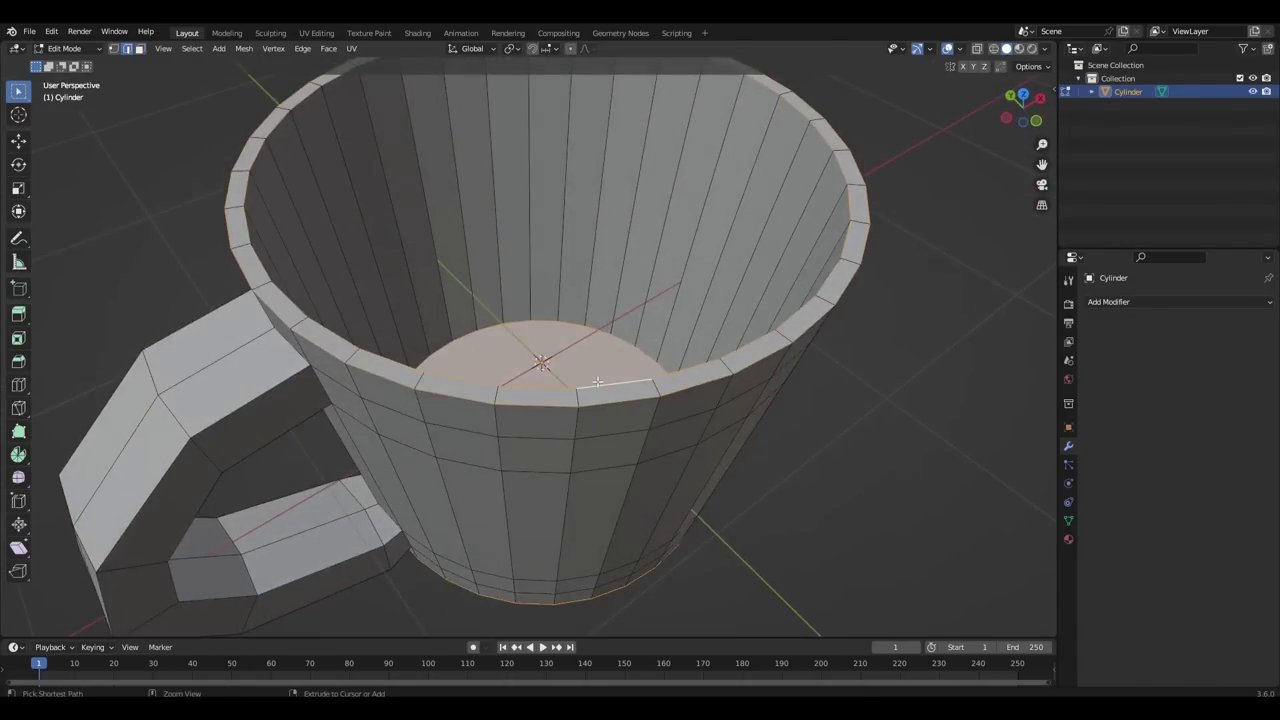
pyautogui.hotkey('ctrl', 'b')
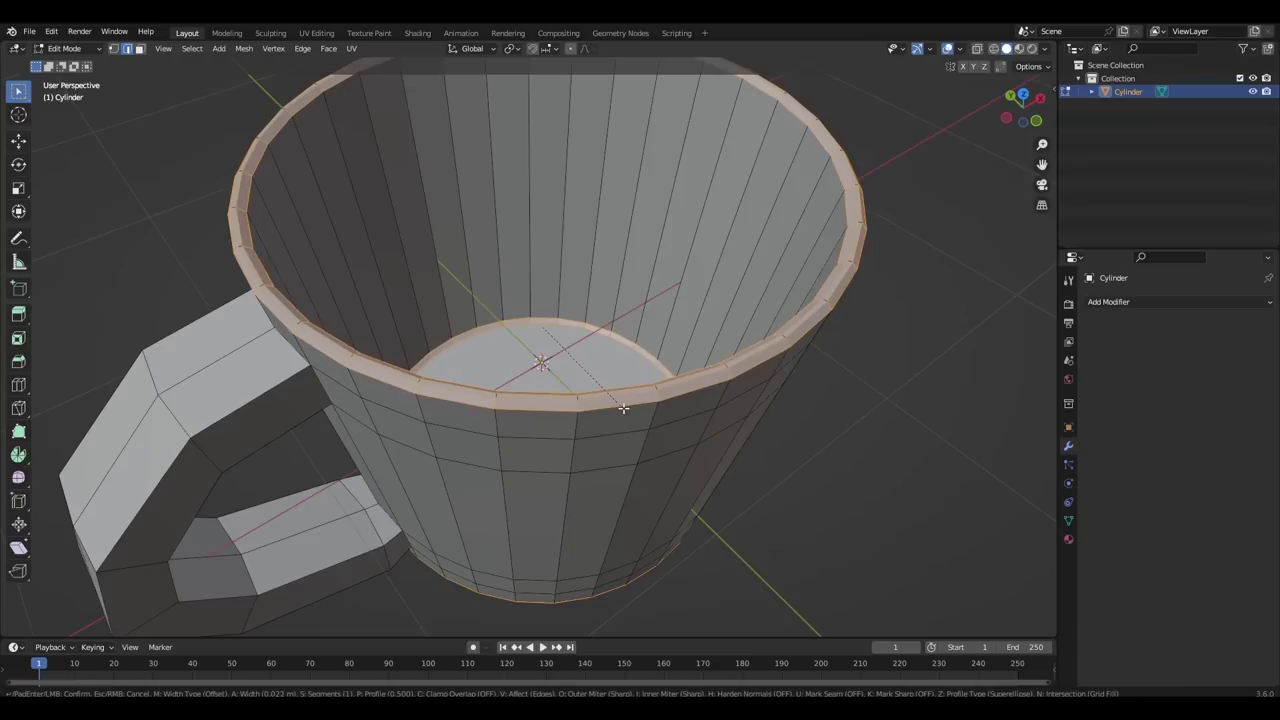
pyautogui.scroll(1, 622, 408)
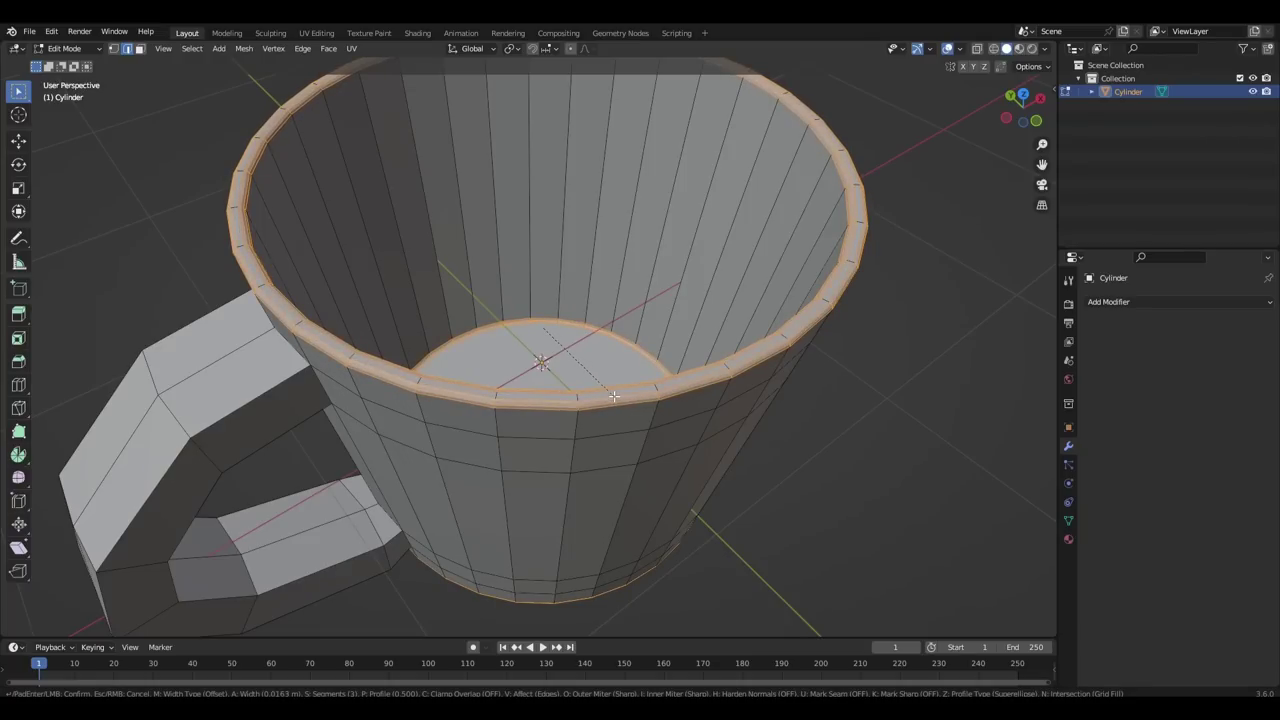
pyautogui.click(613, 396)
pyautogui.press('Tab')
pyautogui.moveTo(606, 408); pyautogui.dragTo(592, 373, button='middle')
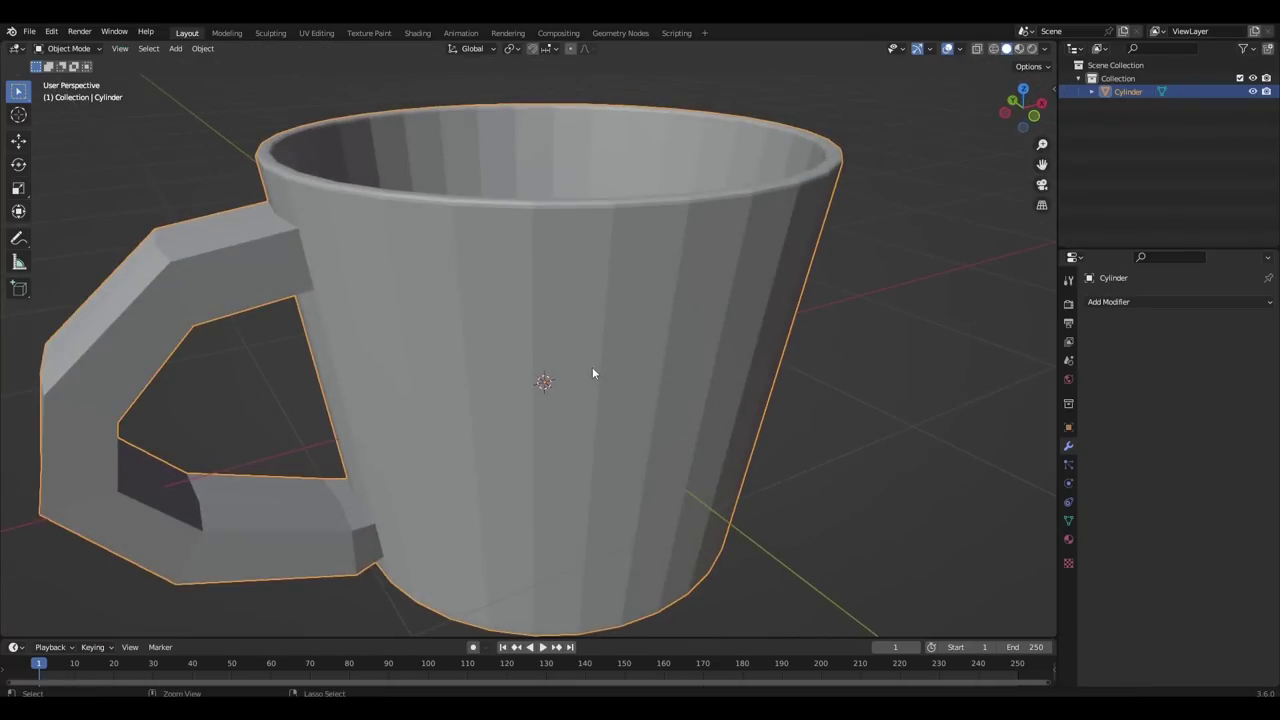
# Step: Add a level 2 Subdivision modifier to the mug and shade it smooth
pyautogui.hotkey('ctrl', '2')
pyautogui.moveTo(801, 383); pyautogui.dragTo(674, 289, button='middle')
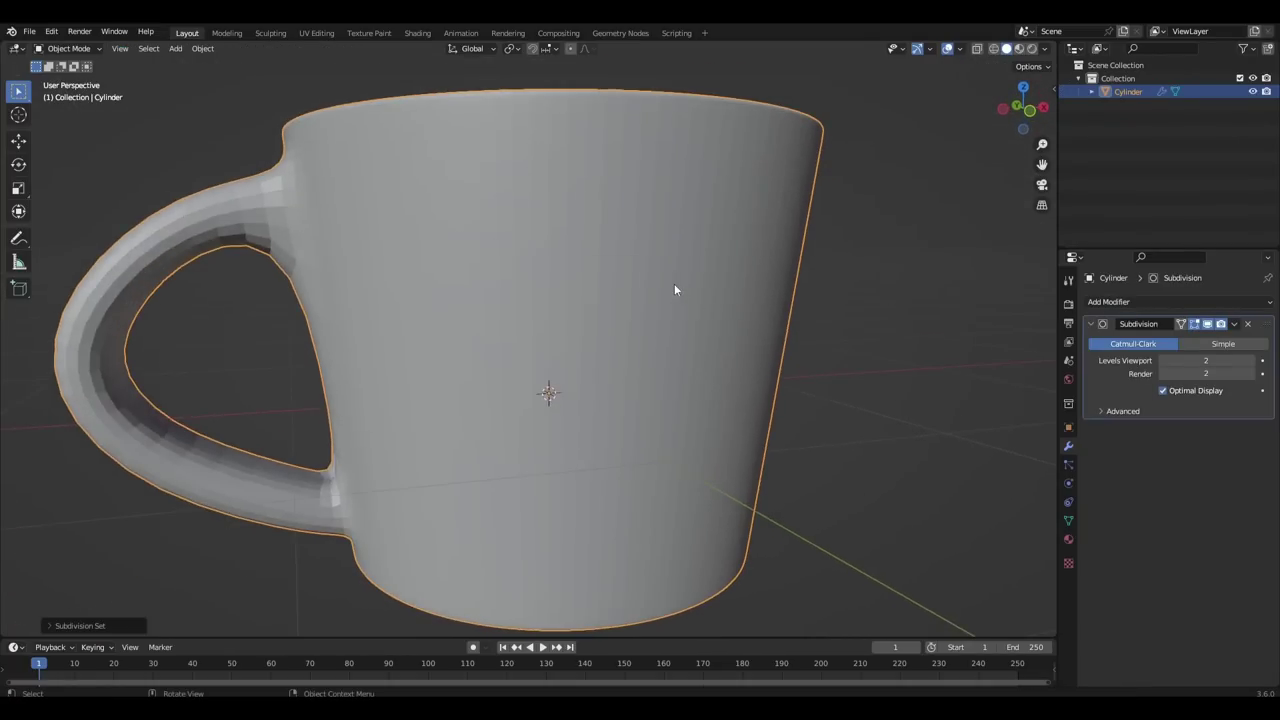
pyautogui.rightClick(674, 288)
pyautogui.click(674, 288)
pyautogui.scroll(-4, 739, 324)
pyautogui.click(740, 324)
# Step: Move the handle's outermost edge loop slightly toward the cup in front view
pyautogui.moveTo(740, 324); pyautogui.dragTo(503, 368, button='middle')
pyautogui.scroll(1, 490, 378)
pyautogui.press('Tab')
pyautogui.keyDown('alt'); pyautogui.click(423, 384); pyautogui.keyUp('alt')
pyautogui.press('KP_1')
pyautogui.press('g')
pyautogui.click(462, 376)
# Step: Move the edge loop at the handle's upper bend up and slightly inward to round the curve
pyautogui.keyDown('alt'); pyautogui.click(375, 331); pyautogui.keyUp('alt')
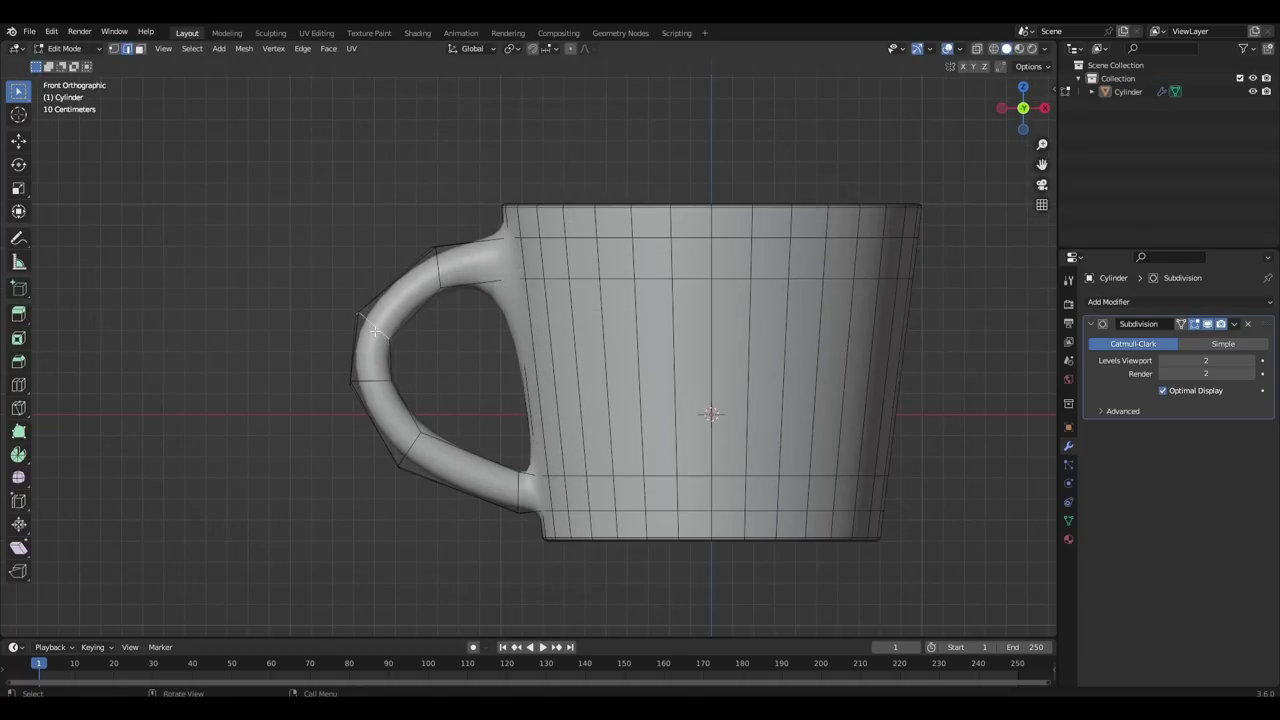
pyautogui.press('g')
pyautogui.click(383, 296)
pyautogui.press('g')
pyautogui.click(386, 301)
# Step: Move the handle's outermost edge loop slightly upward
pyautogui.keyDown('alt'); pyautogui.click(377, 391); pyautogui.keyUp('alt')
pyautogui.press('g')
pyautogui.click(380, 381)
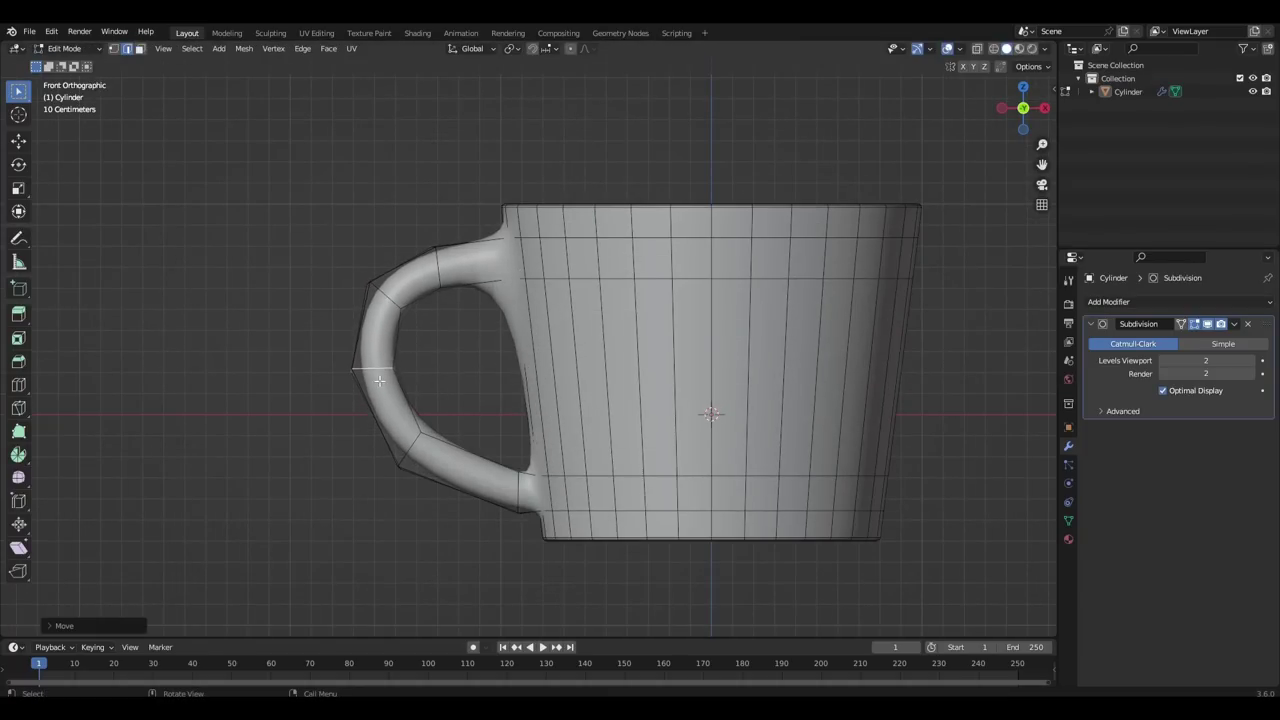
# Step: Move the edge loop at the handle's lower bend slightly up and toward the cup
pyautogui.keyDown('alt'); pyautogui.click(411, 449); pyautogui.keyUp('alt')
pyautogui.press('g')
pyautogui.click(428, 440)
pyautogui.press('Tab')
pyautogui.moveTo(470, 425); pyautogui.dragTo(608, 417, button='middle')
# Step: Add two horizontal loop cuts around the cup's outer wall, one near the upper handle joint and one near the lower joint
pyautogui.press('Tab')
pyautogui.hotkey('ctrl', 'r')
pyautogui.click(543, 378)
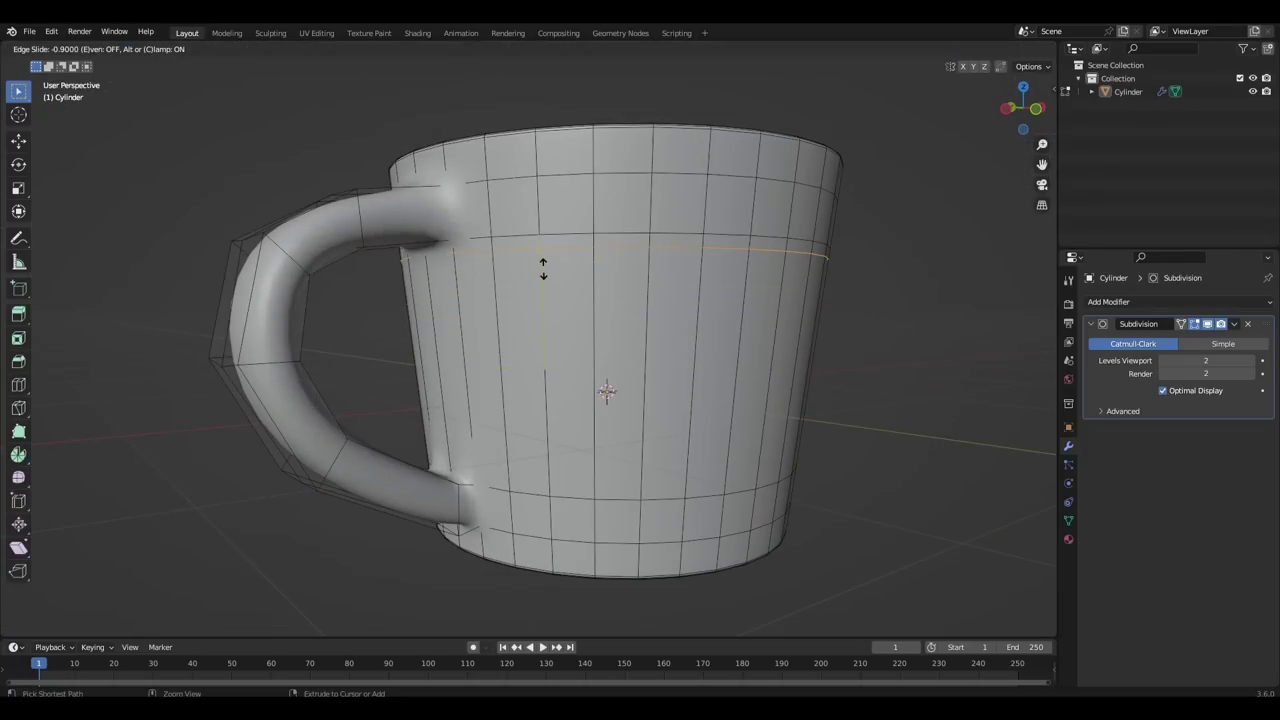
pyautogui.click(543, 268)
pyautogui.hotkey('ctrl', 'r')
pyautogui.click(532, 380)
pyautogui.click(521, 501)
pyautogui.moveTo(540, 330); pyautogui.dragTo(508, 357, button='middle')
pyautogui.press('Tab')
pyautogui.scroll(-3, 560, 355)
# Step: Apply the mug's Subdivision modifier and shade the mug smooth
pyautogui.click(624, 353)
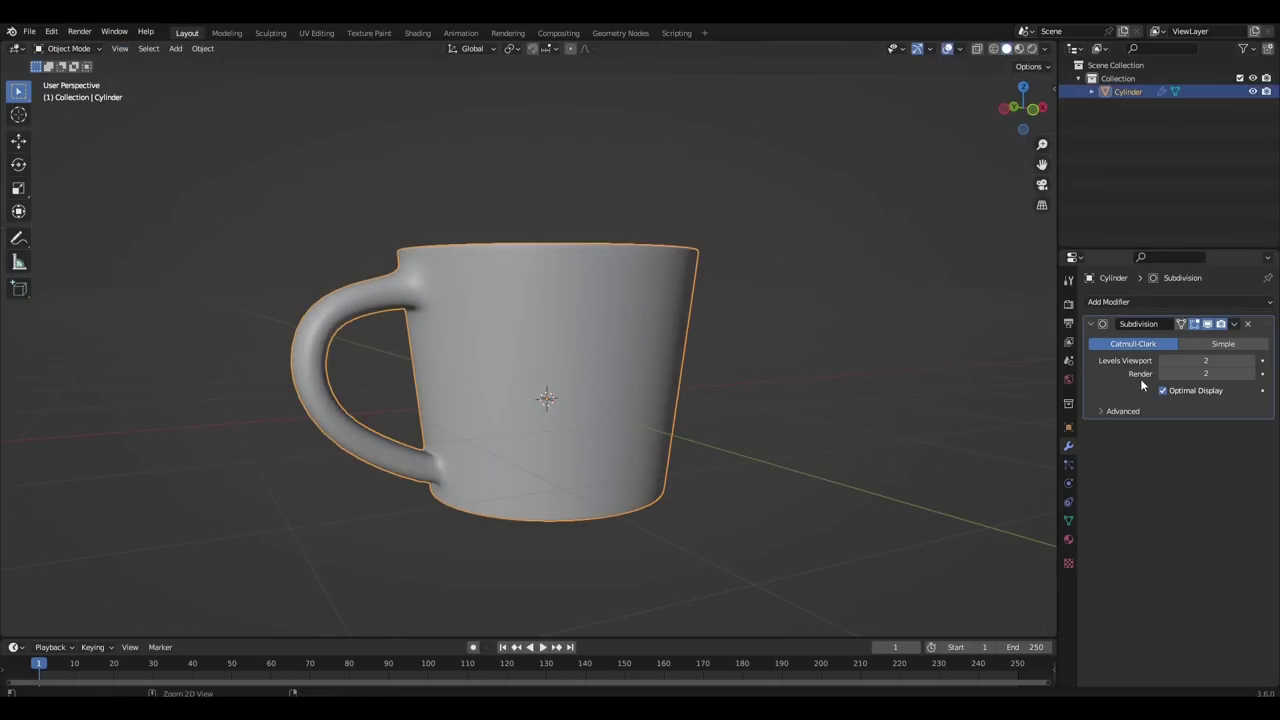
pyautogui.hotkey('ctrl', 'a')
pyautogui.moveTo(999, 377); pyautogui.dragTo(788, 409, button='middle')
pyautogui.rightClick(585, 320)
pyautogui.click(587, 321)
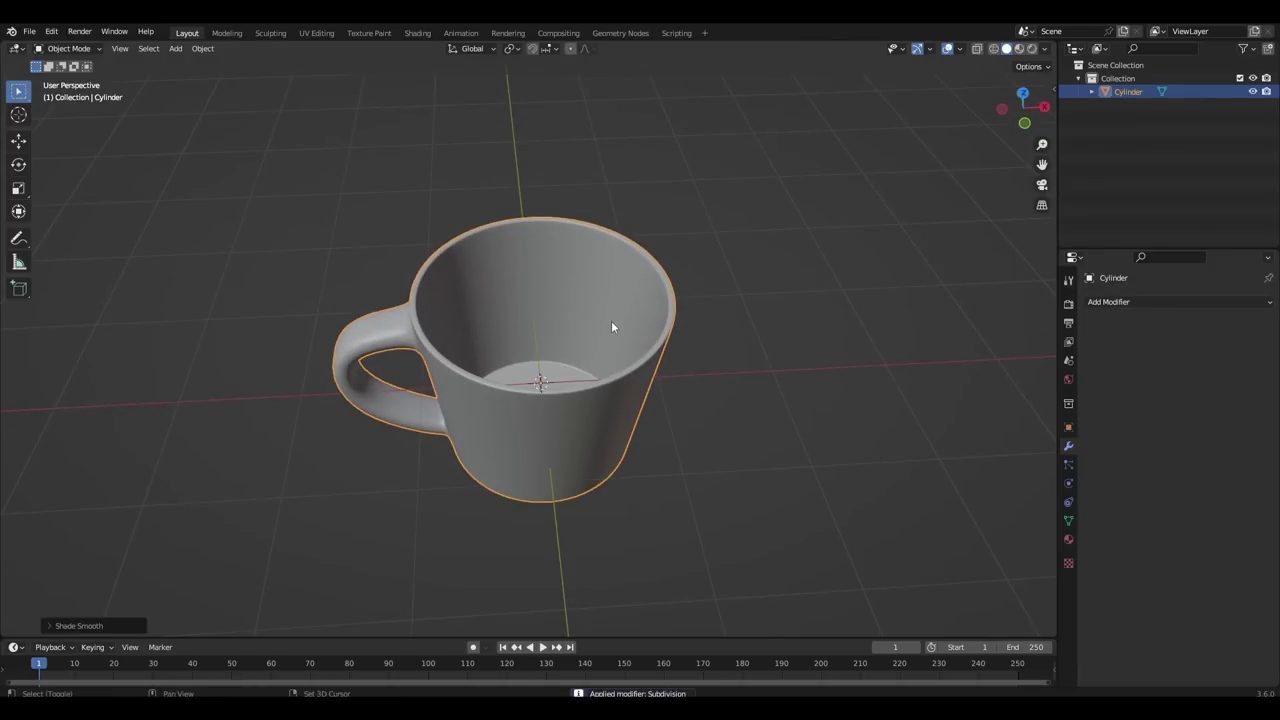
# Step: Select the mug's inner bottom faces and grow the selection up the inner wall to just below the rim
pyautogui.moveTo(613, 327); pyautogui.dragTo(599, 403, button='middle')
pyautogui.press('Tab')
pyautogui.scroll(3, 560, 406)
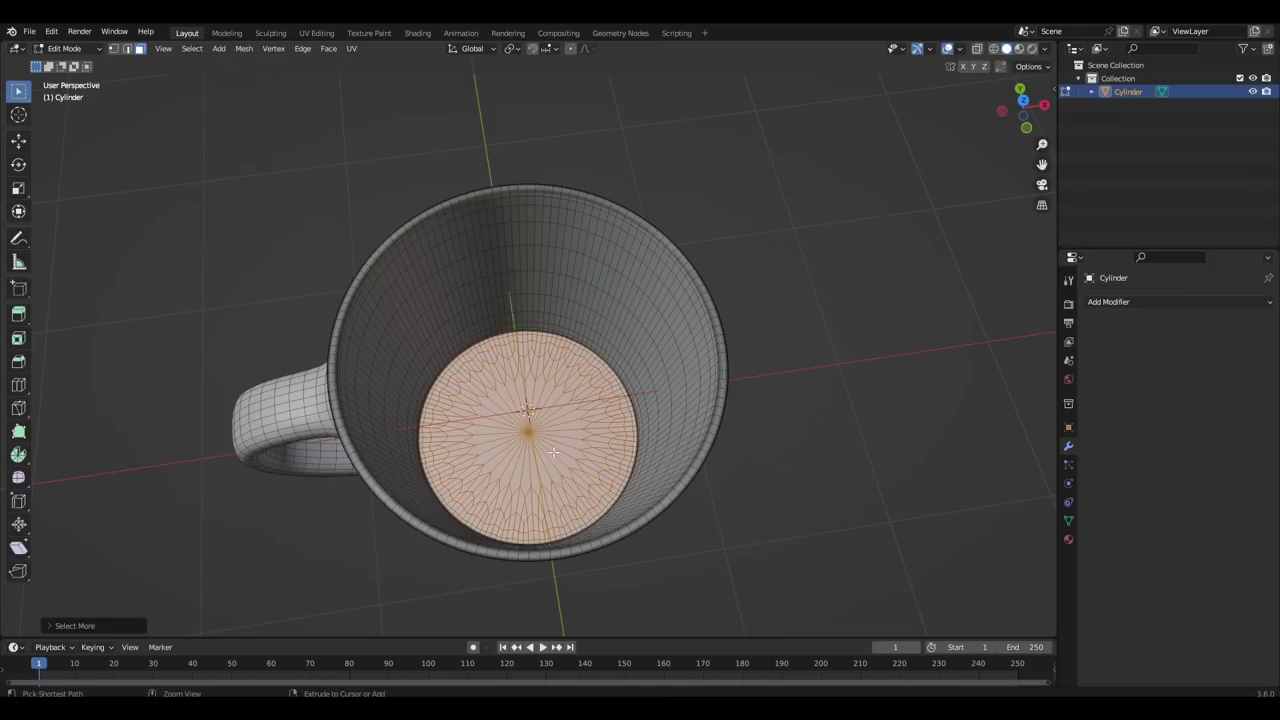
pyautogui.press('ctrl+KP_Add')
pyautogui.press('ctrl+KP_Add')
pyautogui.press('ctrl+KP_Add')
pyautogui.press('ctrl+KP_Add')
pyautogui.press('ctrl+KP_Add')
pyautogui.press('ctrl+KP_Add')
pyautogui.press('ctrl+KP_Add')
pyautogui.press('ctrl+KP_Add')
pyautogui.press('ctrl+KP_Add')
pyautogui.press('ctrl+KP_Add')
pyautogui.press('ctrl+KP_Add')
pyautogui.press('ctrl+KP_Add')
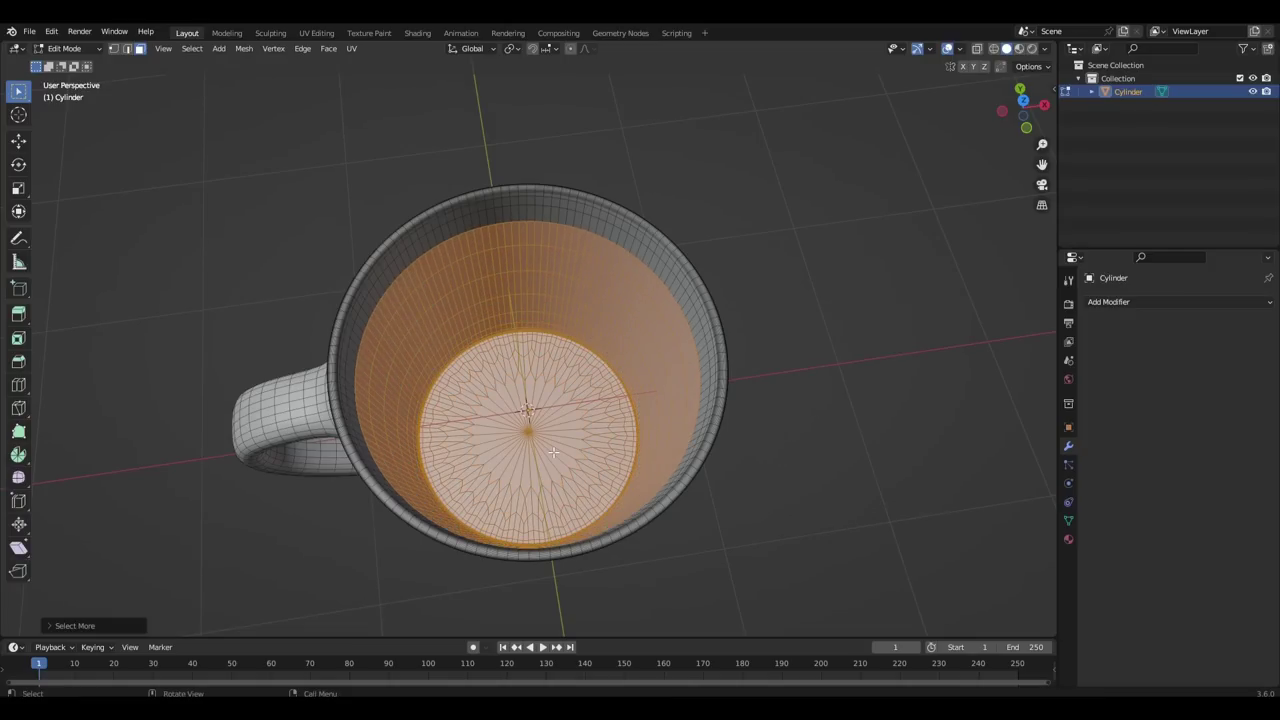
# Step: Duplicate the selected inner faces in place and separate the copy into its own object
pyautogui.moveTo(556, 463); pyautogui.dragTo(543, 330, button='middle')
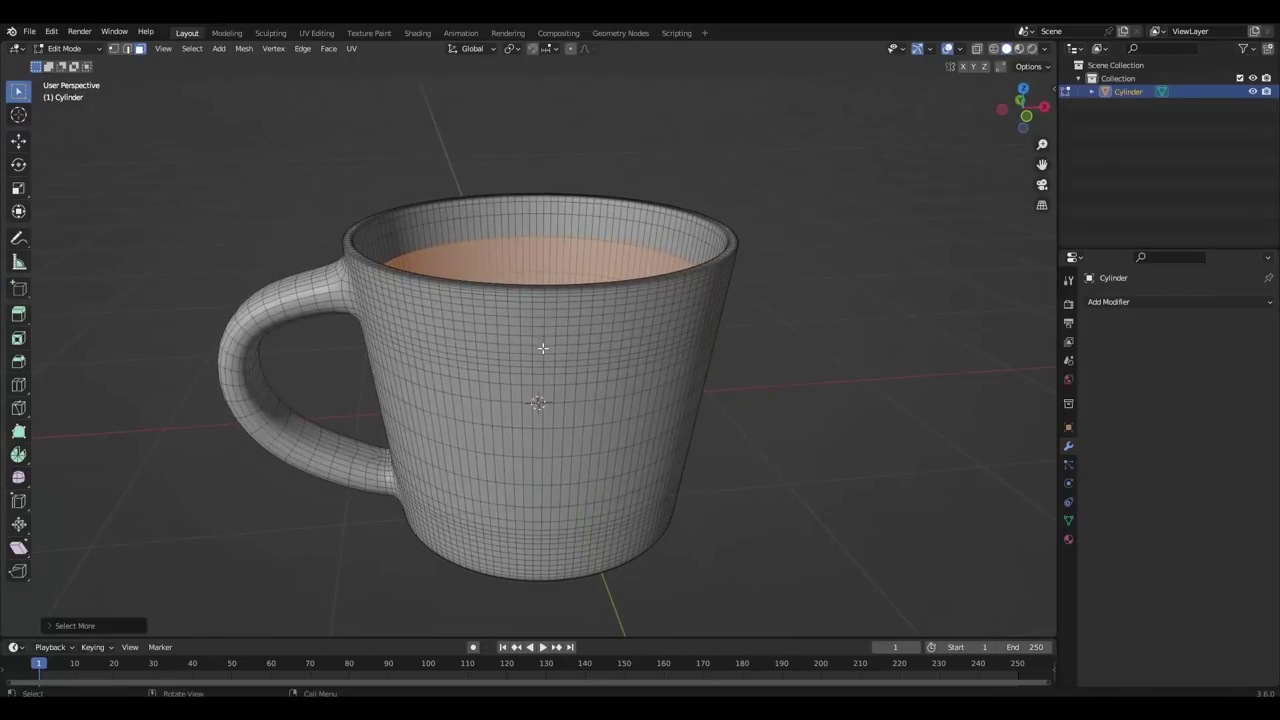
pyautogui.hotkey('shift', 'd')
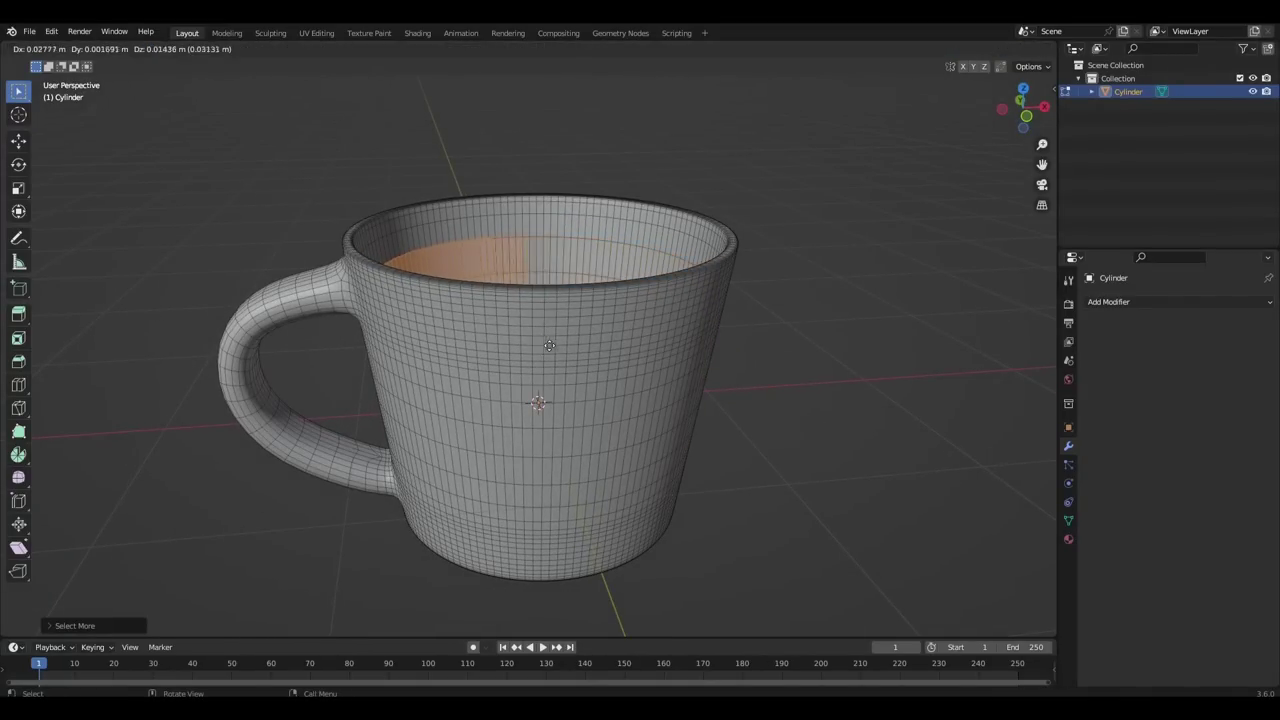
pyautogui.rightClick(589, 322)
pyautogui.press('F3')
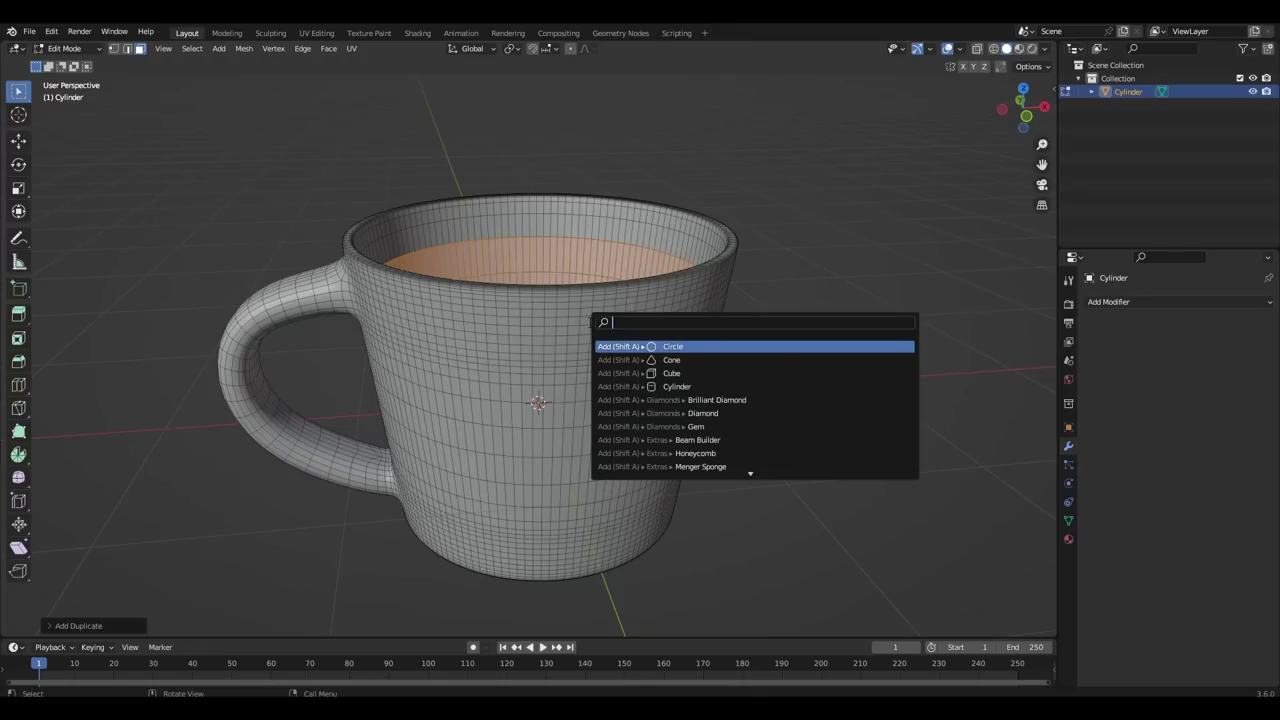
pyautogui.write('sepa')
pyautogui.press('Down')
pyautogui.press('Down')
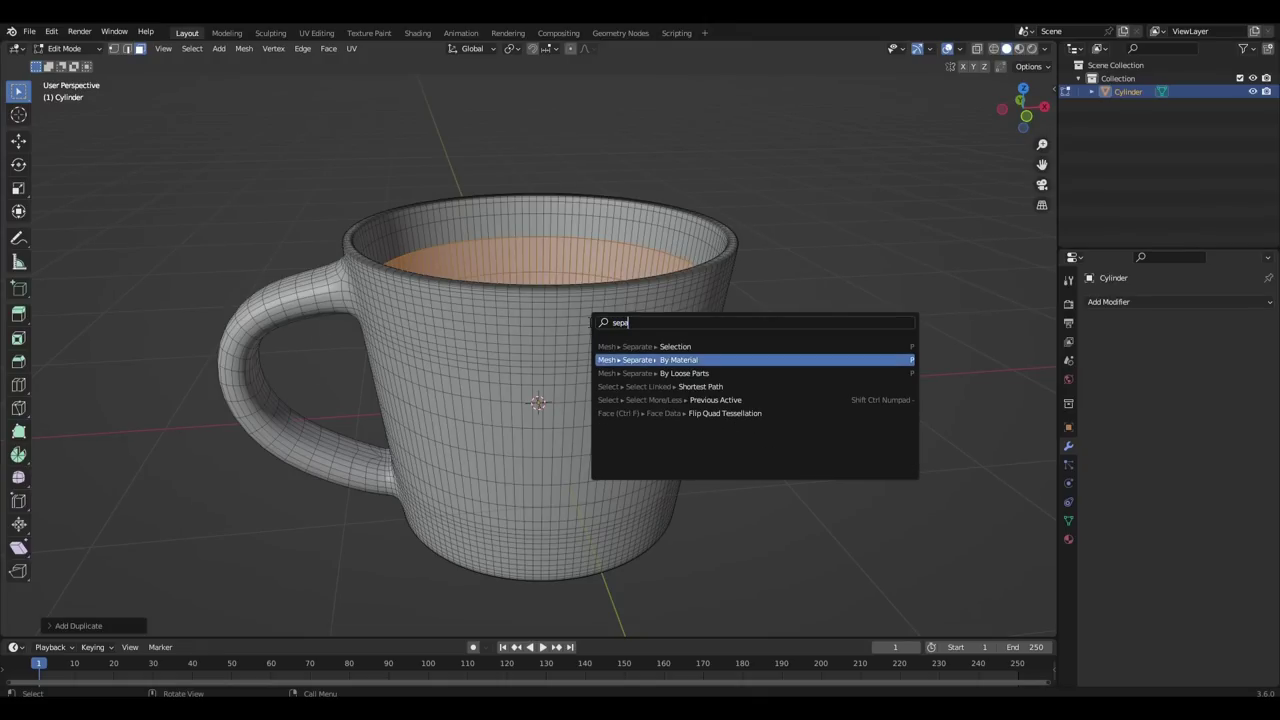
pyautogui.press('Return')
pyautogui.press('Tab')
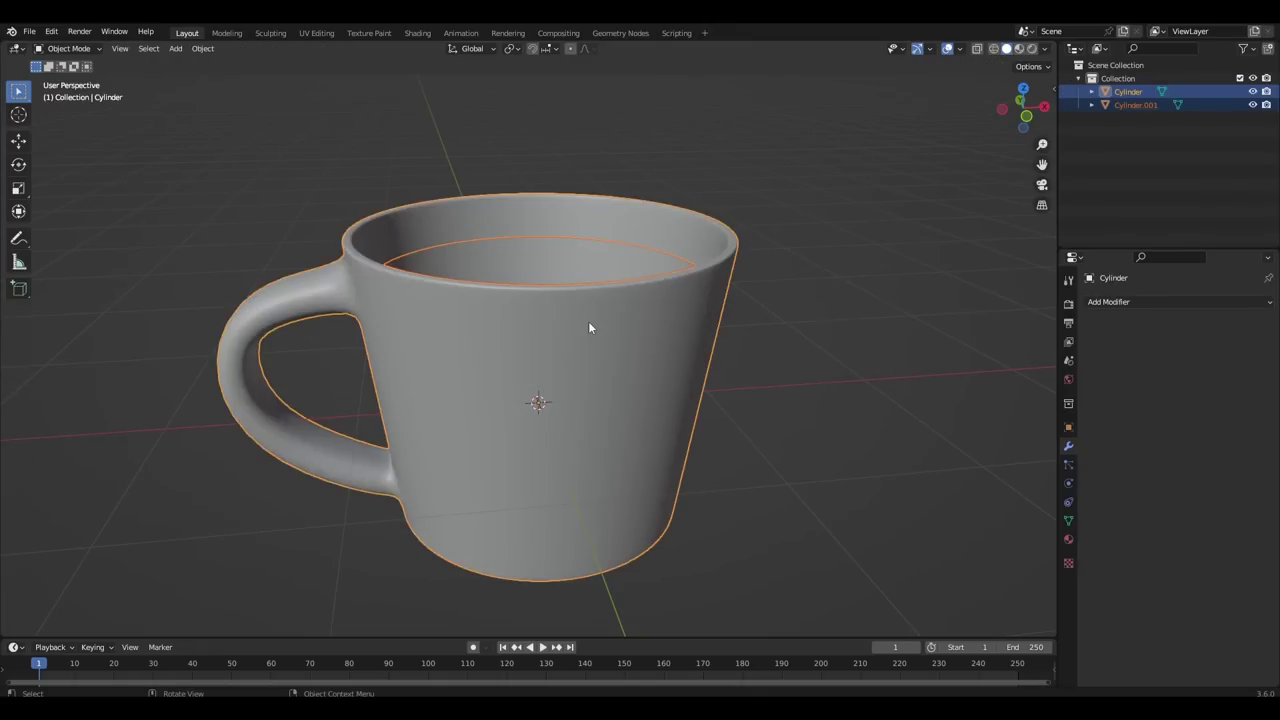
# Step: Isolate the separated inner object, fill its open top with a face and inset that face slightly
pyautogui.click(1138, 105)
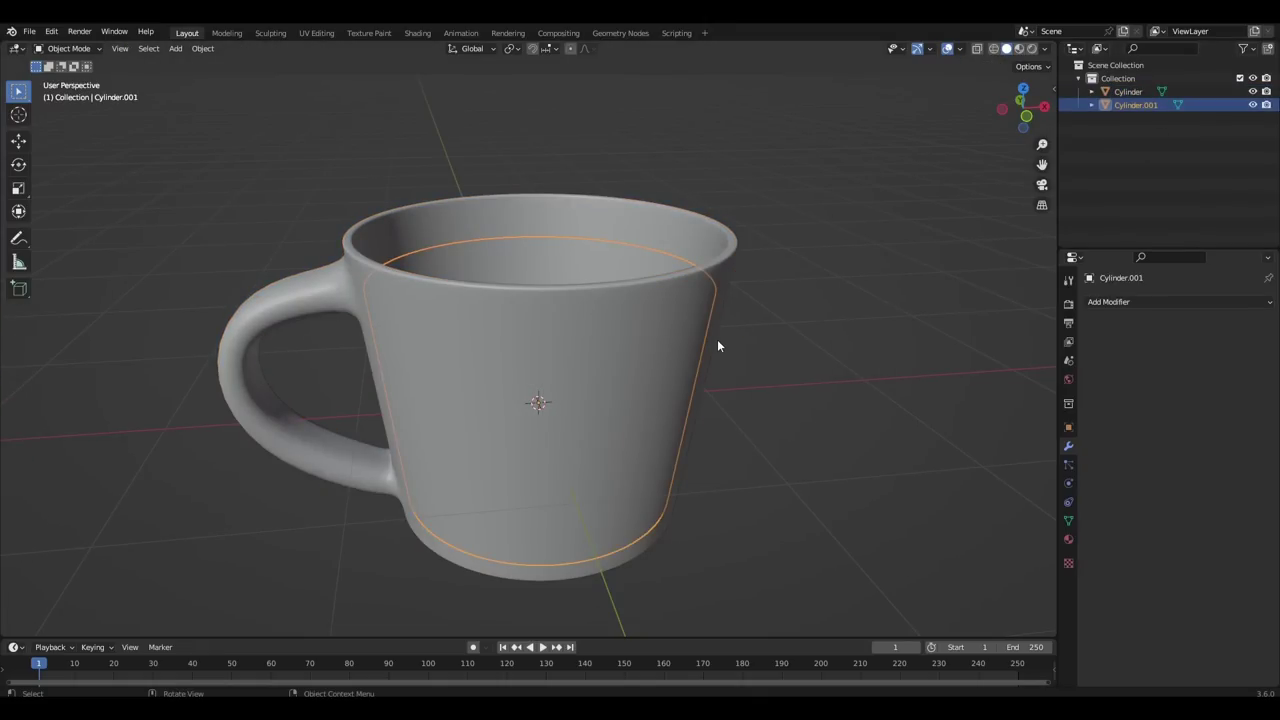
pyautogui.press('KP_Divide')
pyautogui.press('Tab')
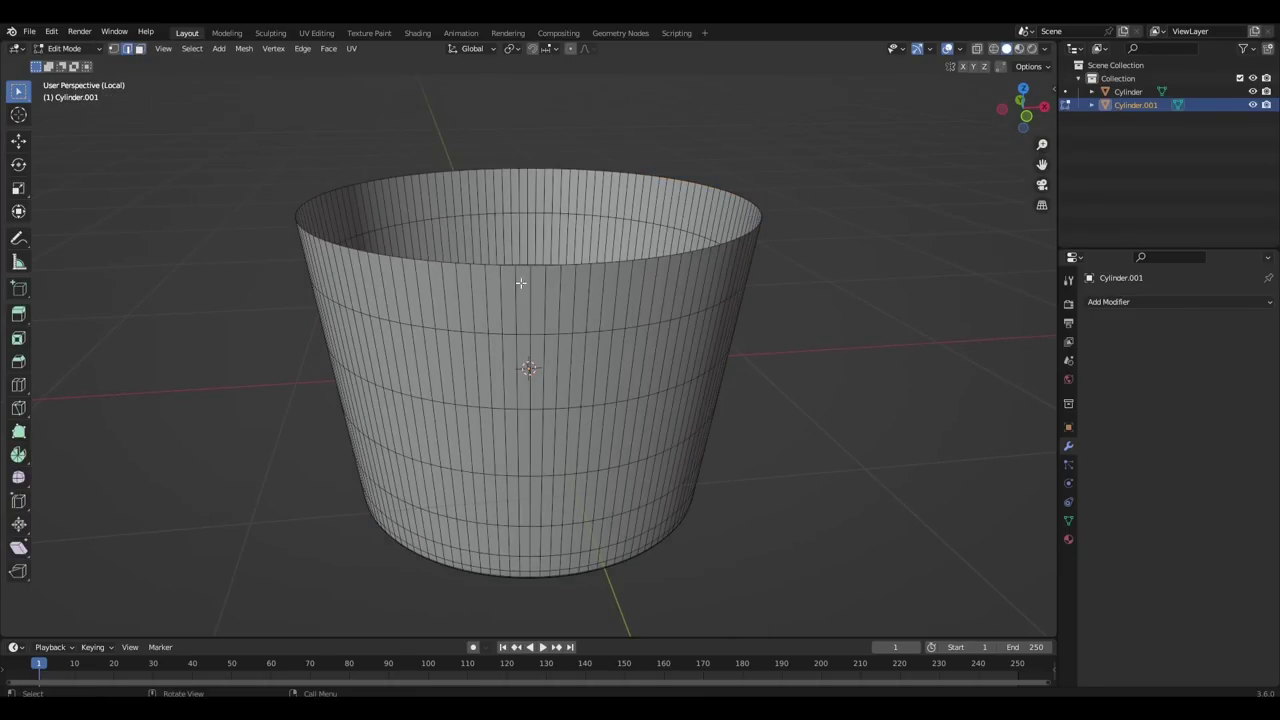
pyautogui.press('f')
pyautogui.press('i')
pyautogui.click(544, 283)
pyautogui.press('Tab')
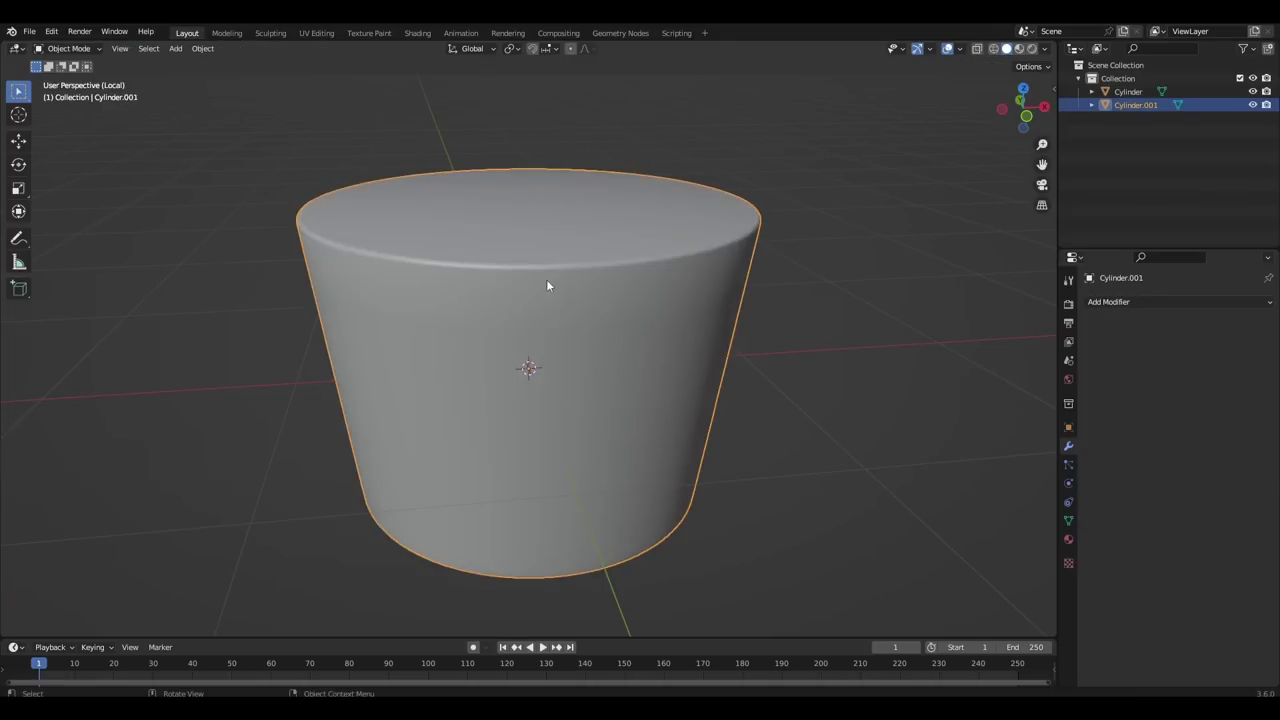
# Step: Show the mug again and scale the filled inner object up slightly in front view so it meets the cup wall
pyautogui.press('KP_Divide')
pyautogui.press('KP_1')
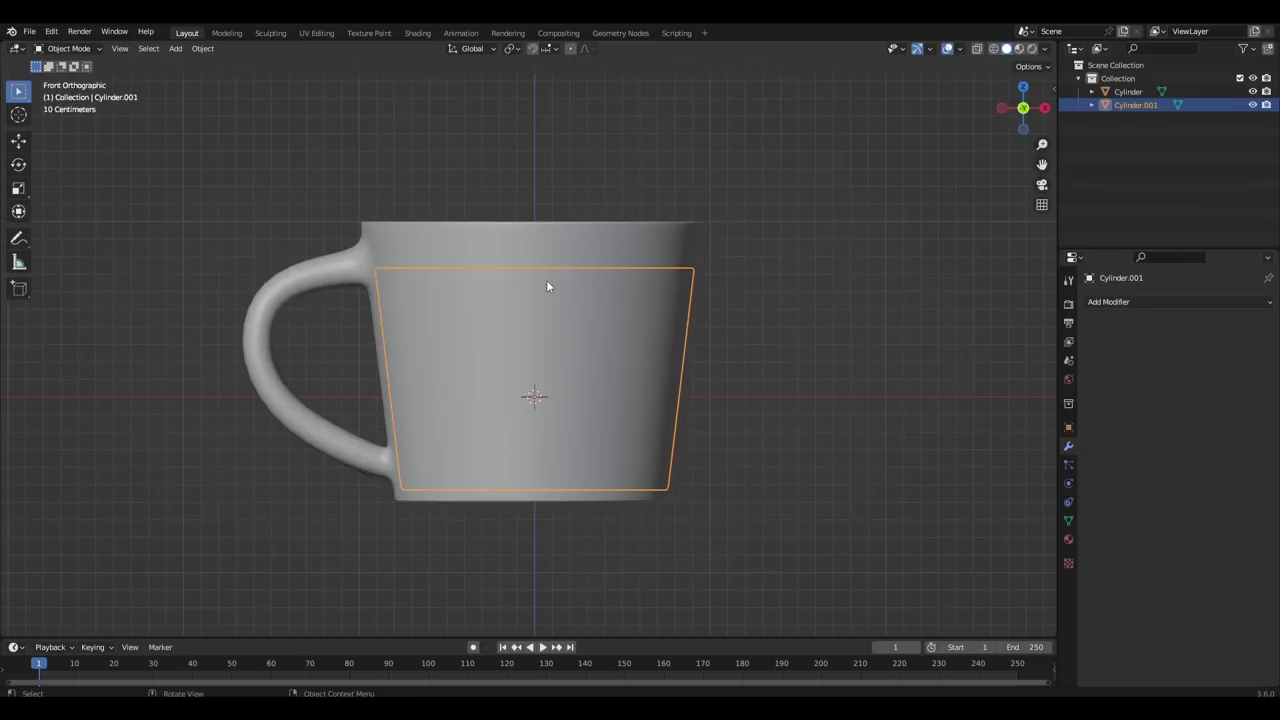
pyautogui.scroll(2, 600, 400)
pyautogui.press('s')
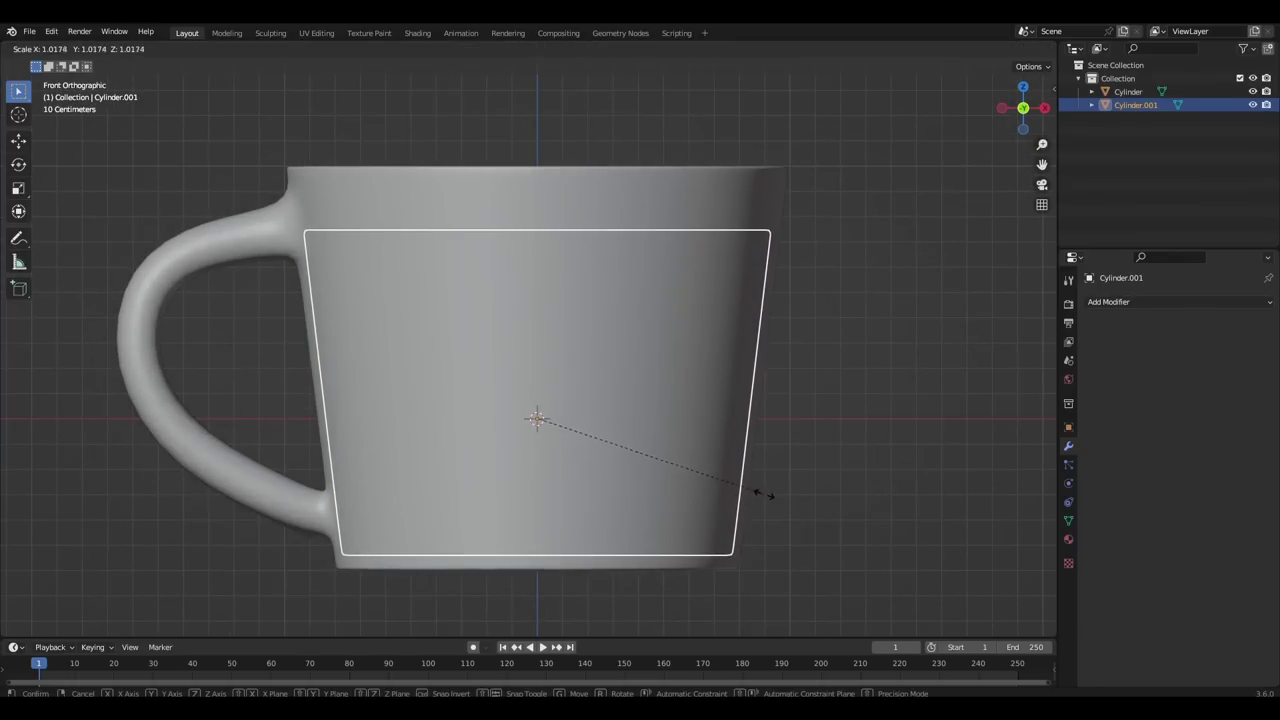
pyautogui.click(794, 511)
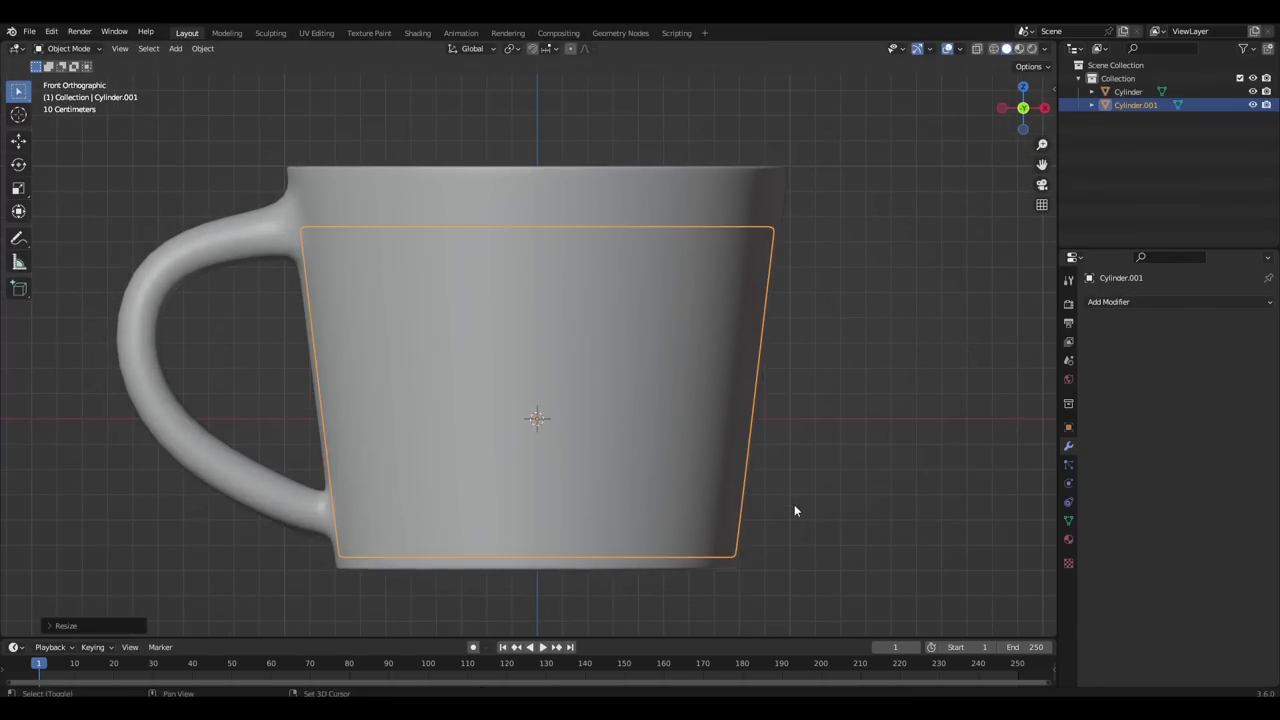
pyautogui.click(842, 406)
pyautogui.moveTo(842, 406); pyautogui.dragTo(676, 337, button='middle')
# Step: Add a mesh circle and move it down along Z to just below the mug's base
pyautogui.press('KP_1')
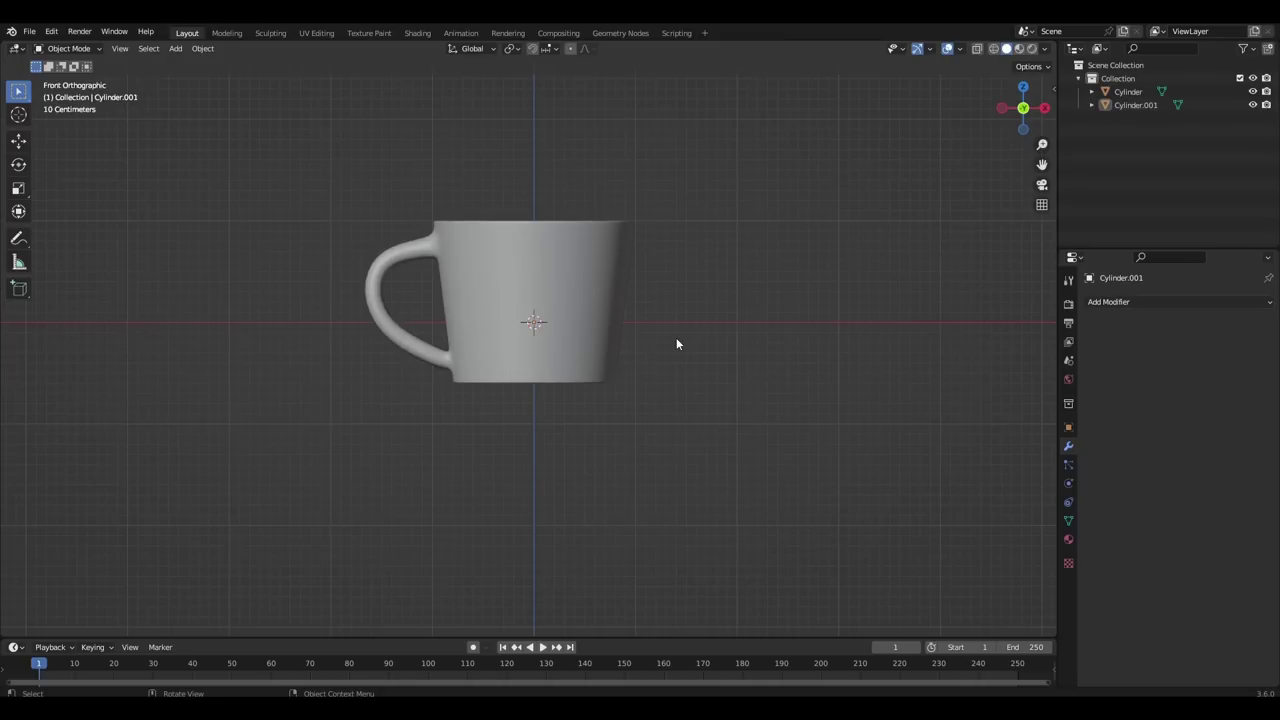
pyautogui.hotkey('shift', 'a')
pyautogui.moveTo(676, 340)
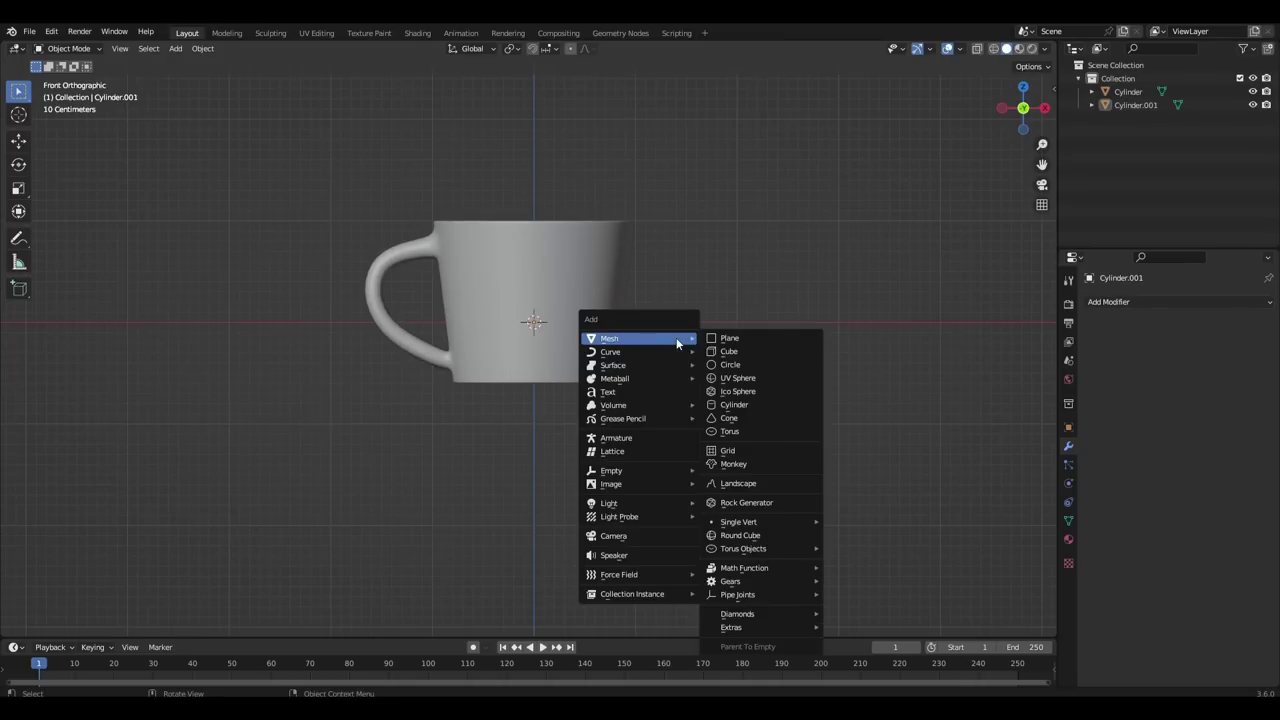
pyautogui.click(745, 365)
pyautogui.press('g')
pyautogui.press('z')
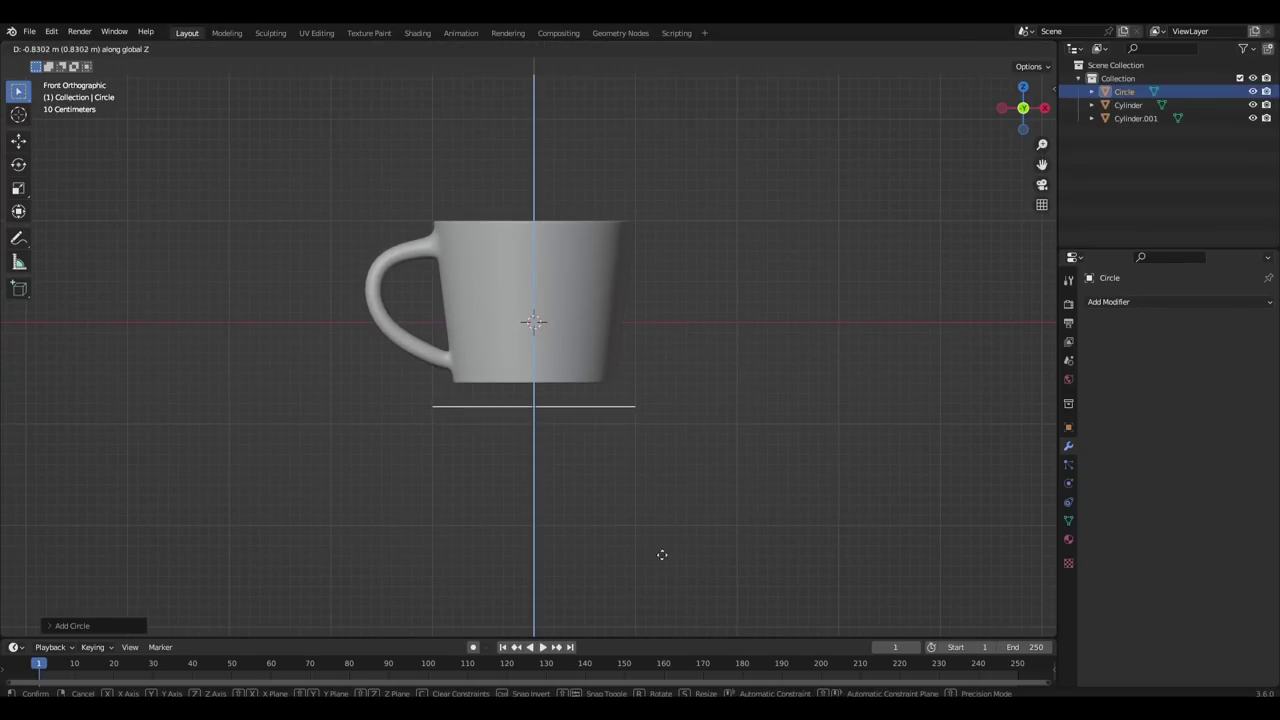
pyautogui.click(666, 536)
pyautogui.scroll(3, 650, 382)
pyautogui.press('g')
pyautogui.press('z')
pyautogui.click(628, 346)
pyautogui.press('g')
pyautogui.press('z')
pyautogui.click(624, 357)
# Step: Fill the circle beneath the mug with a face
pyautogui.press('Tab')
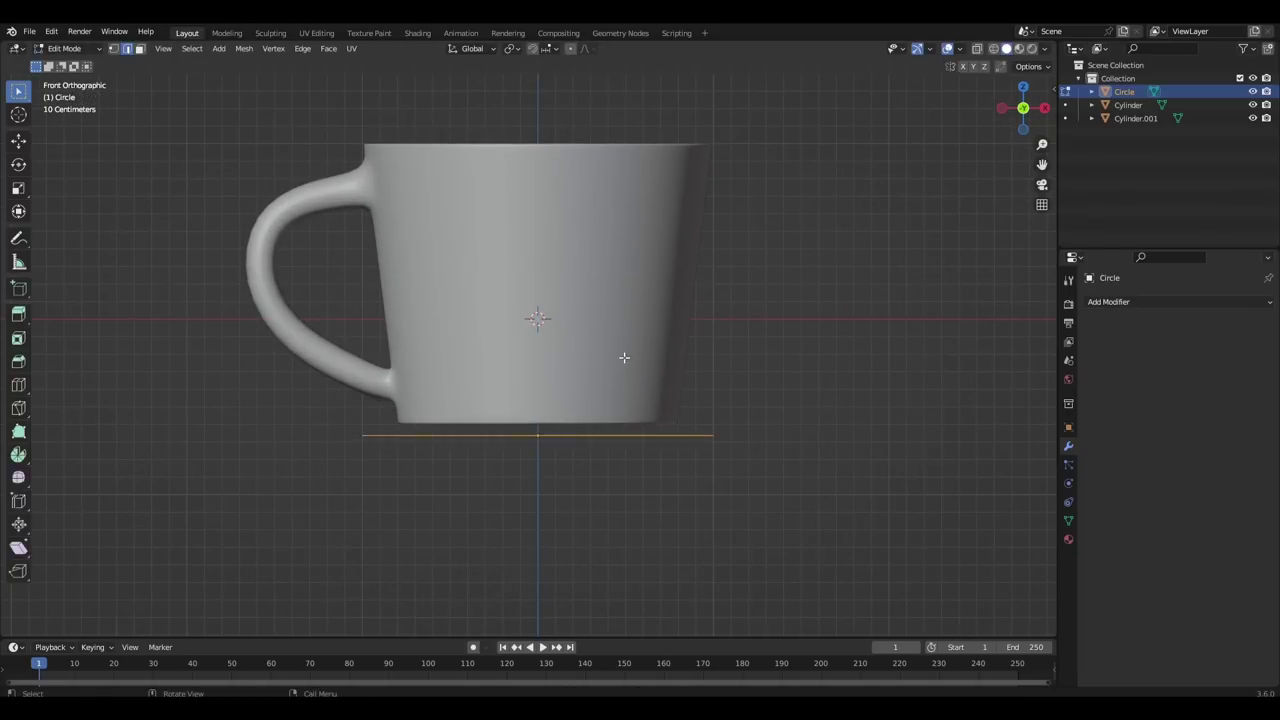
pyautogui.moveTo(624, 357); pyautogui.dragTo(637, 424, button='middle')
pyautogui.press('f')
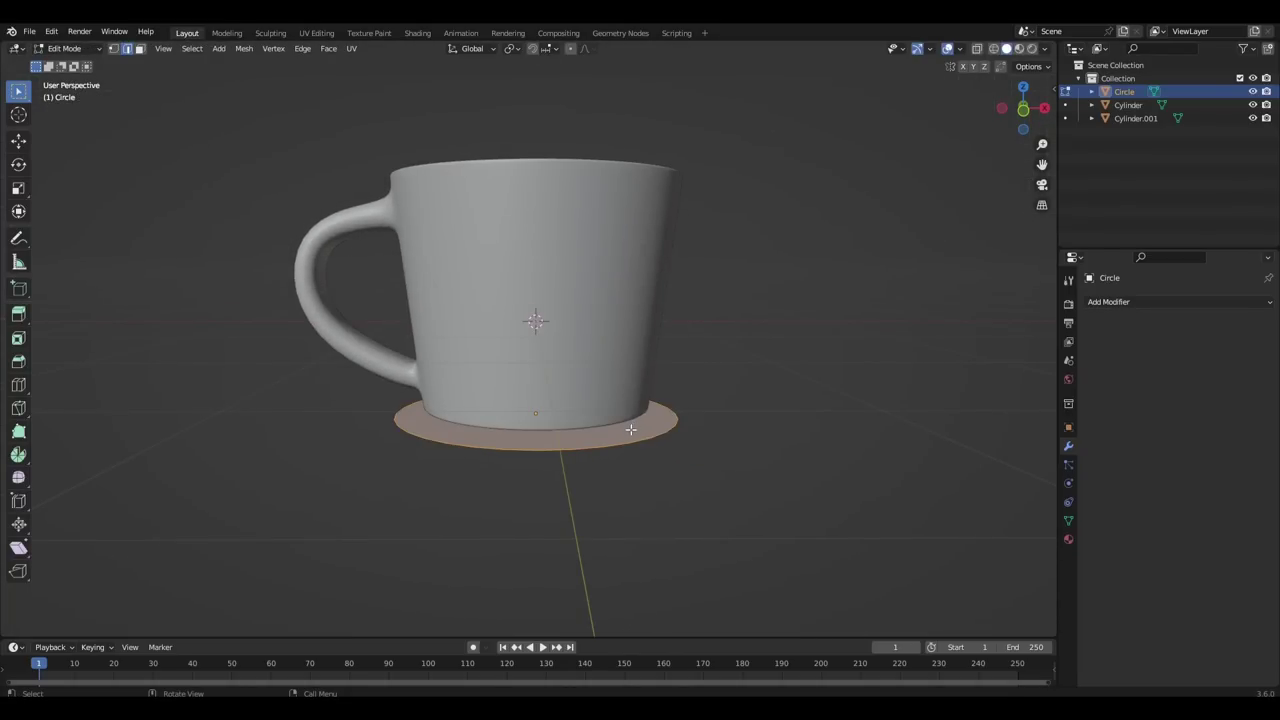
# Step: Extrude the circle's face 0.3 m upward and scale the extruded face by about 1.9 to form a flared saucer
pyautogui.press('KP_1')
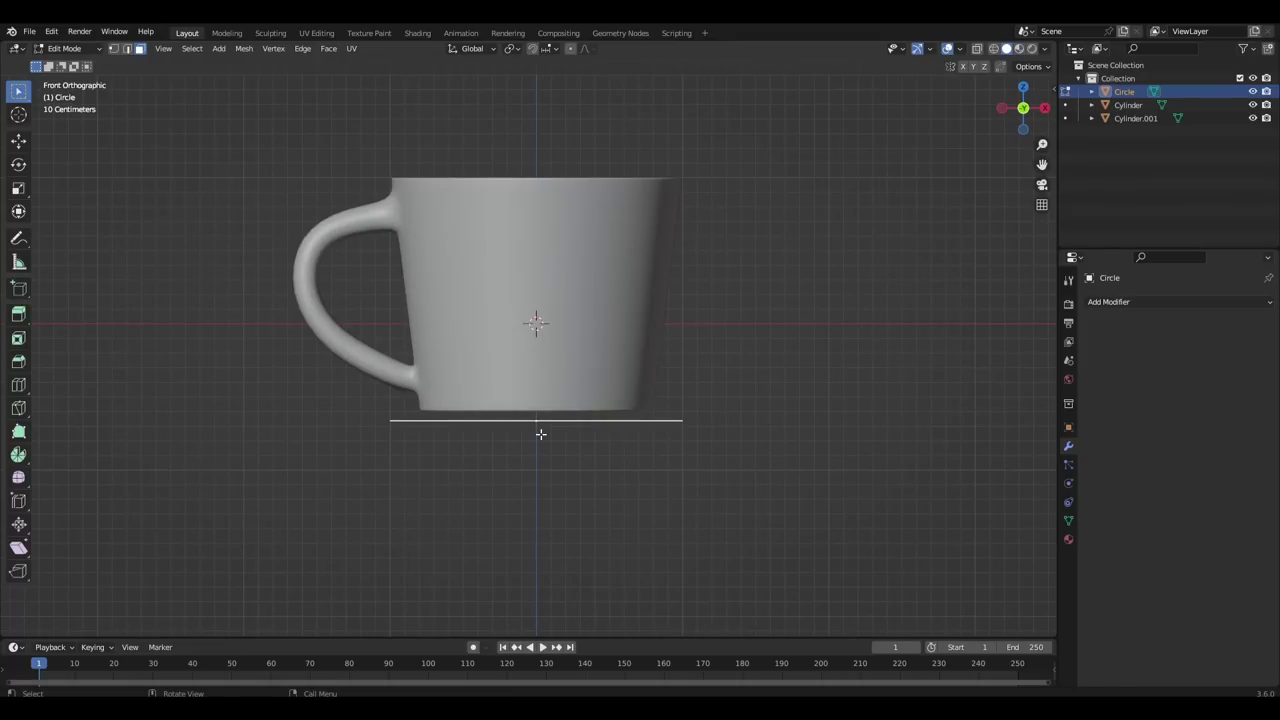
pyautogui.press('e')
pyautogui.press('ctrl')
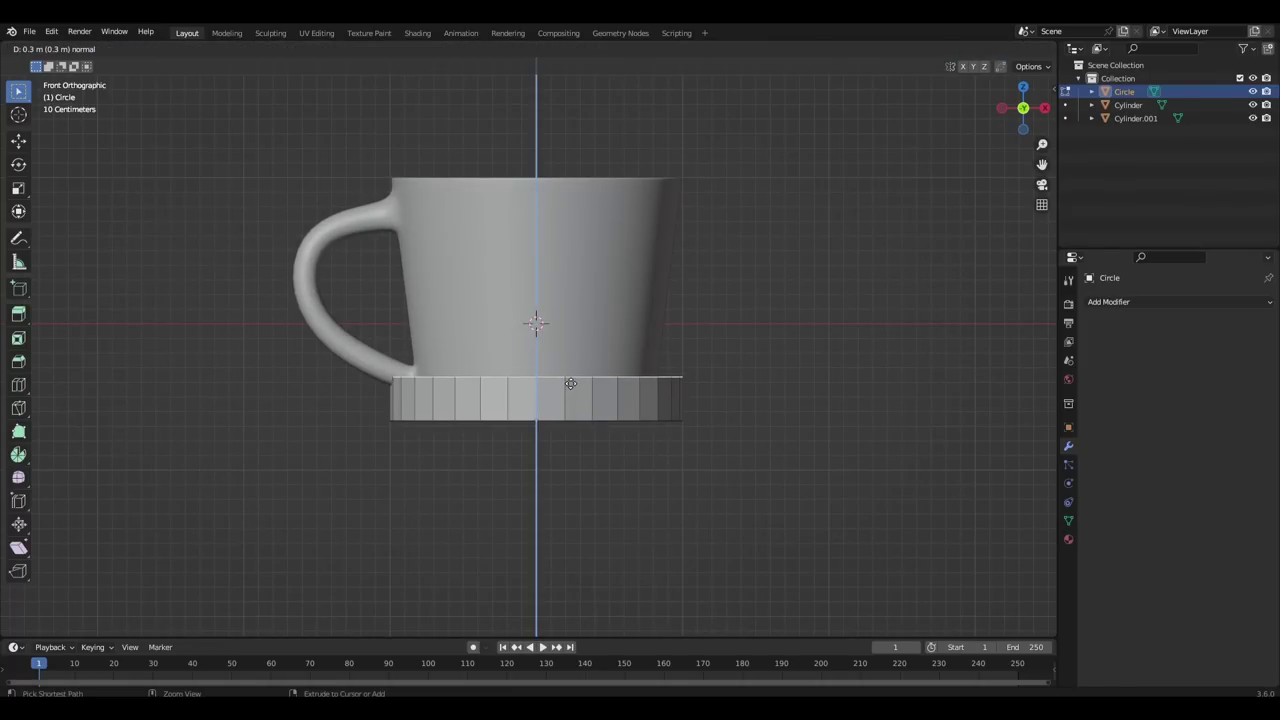
pyautogui.press('s')
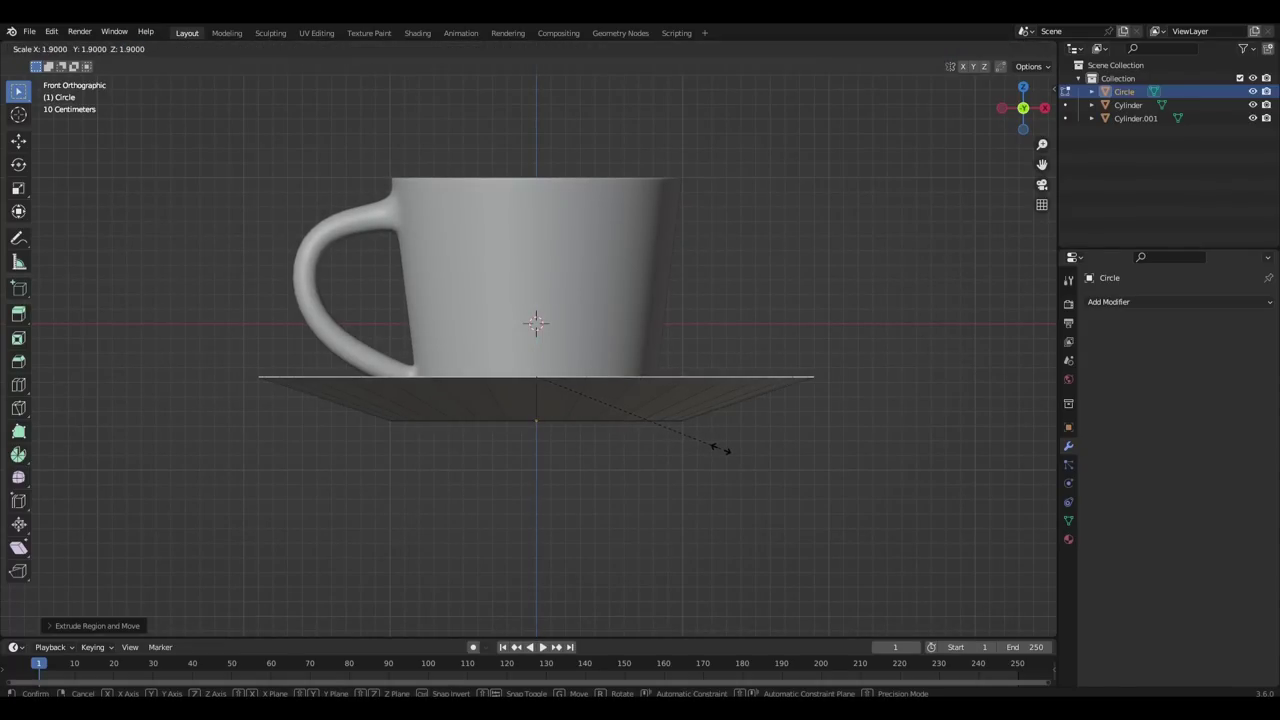
pyautogui.click(722, 450)
# Step: Lower the saucer's widened top face along Z to make the saucer shallower
pyautogui.press('g')
pyautogui.press('z')
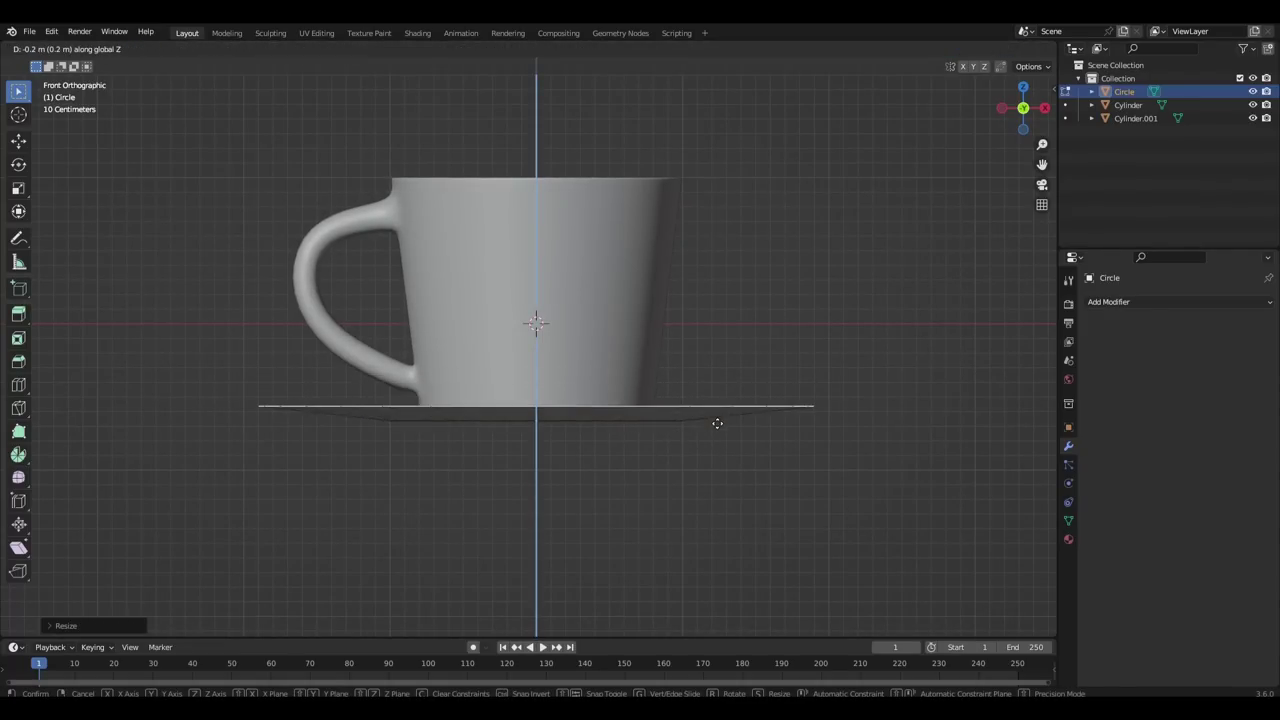
pyautogui.click(717, 423)
pyautogui.press('g')
pyautogui.press('z')
pyautogui.click(717, 414)
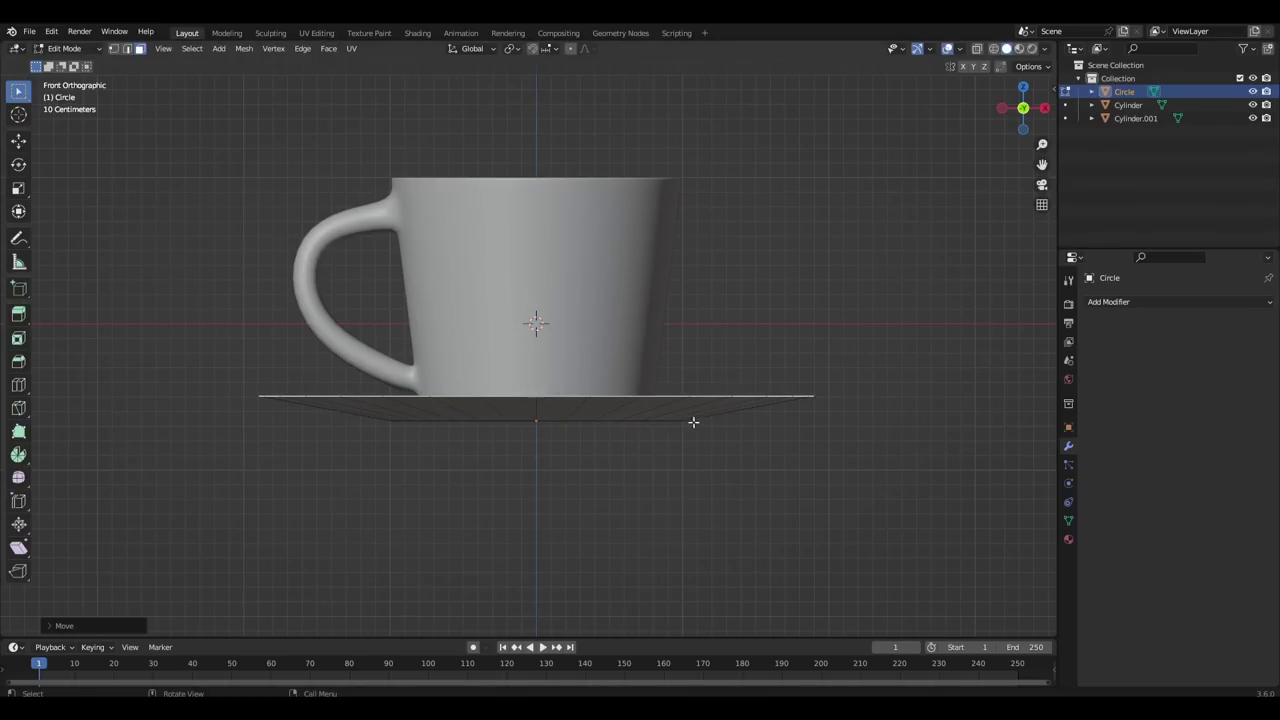
# Step: Add a loop cut midway up the saucer's sloped wall and scale the loop inward slightly
pyautogui.click(728, 418)
pyautogui.click(727, 415)
pyautogui.scroll(4, 826, 429)
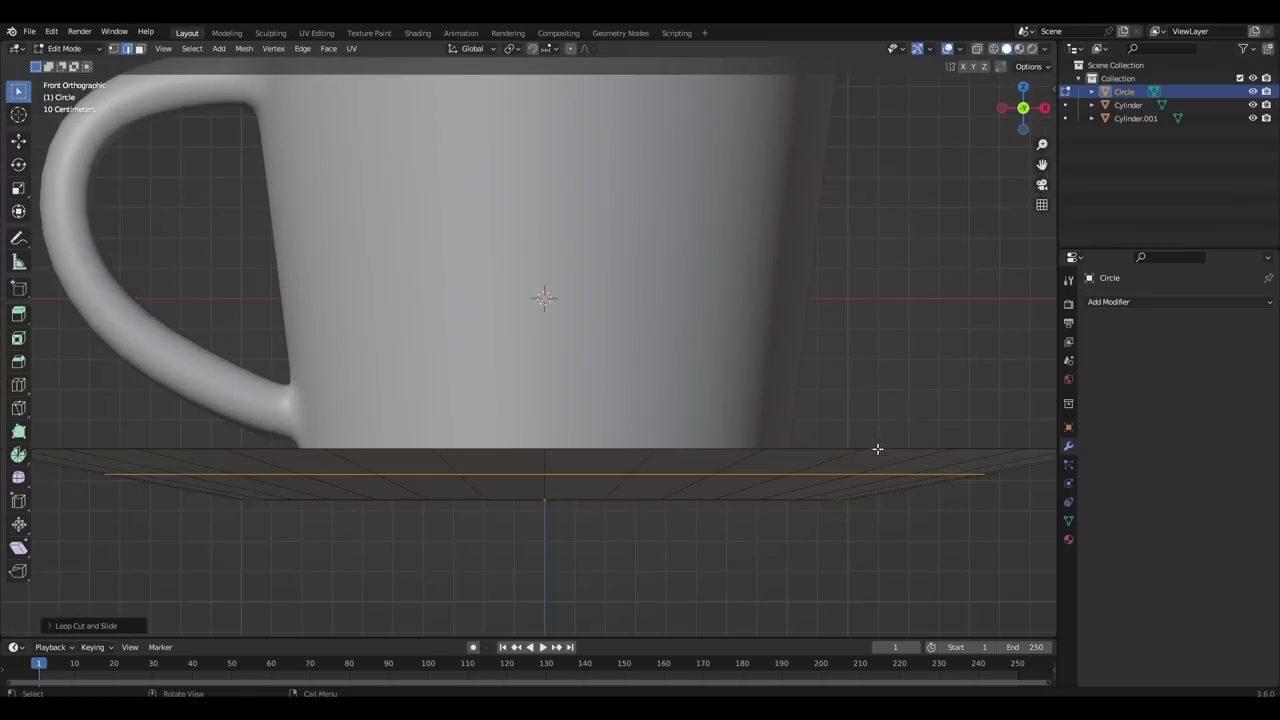
pyautogui.press('s')
pyautogui.click(838, 450)
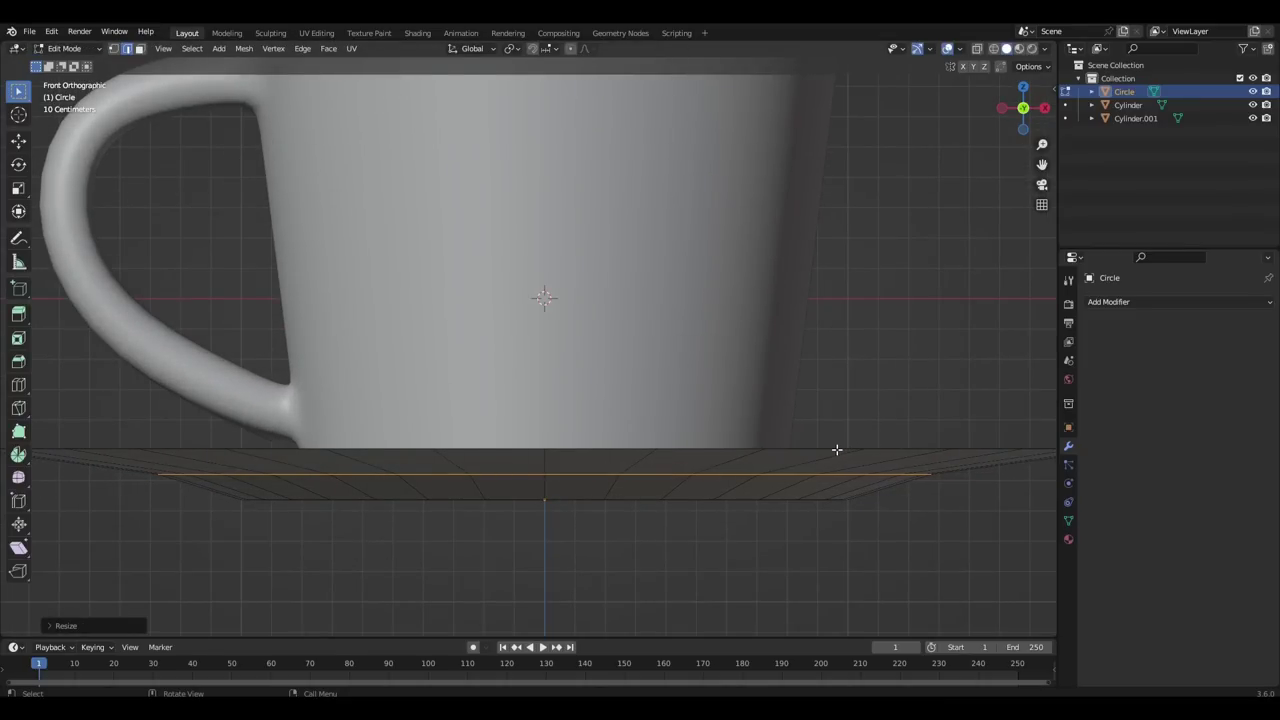
pyautogui.scroll(-3, 840, 450)
pyautogui.moveTo(849, 451); pyautogui.dragTo(864, 467, button='middle')
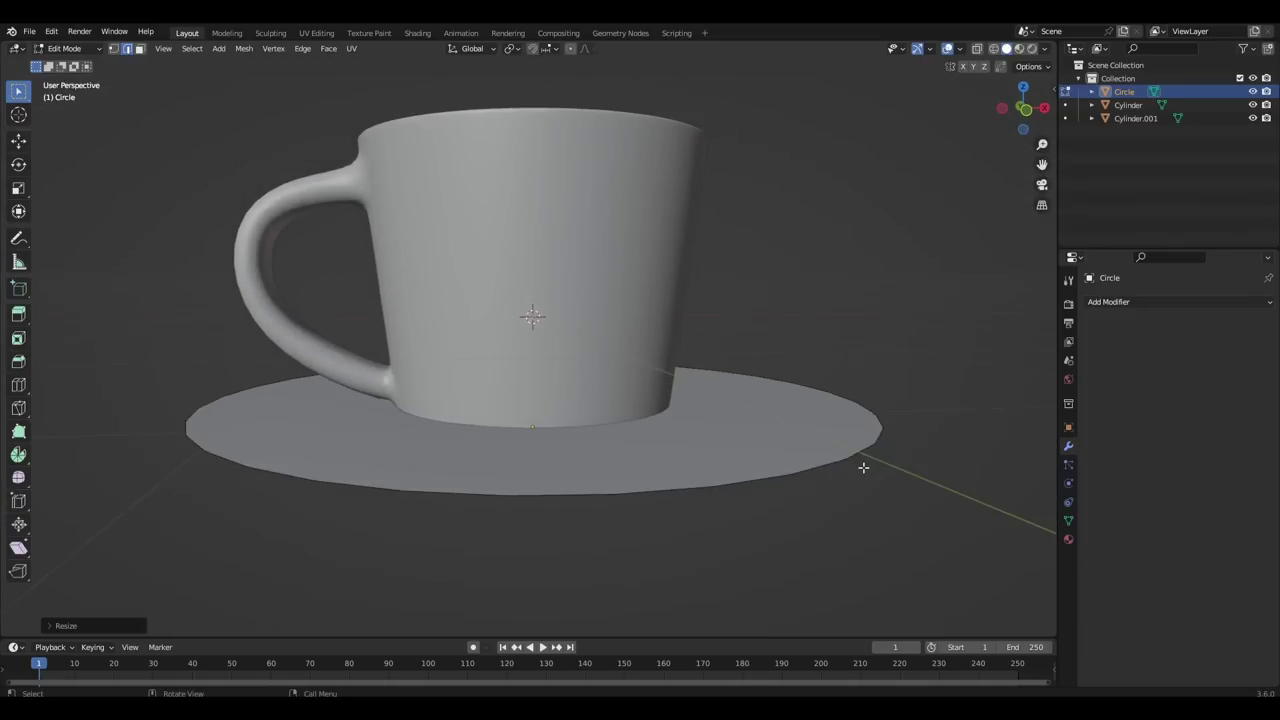
# Step: Delete the large top face covering the saucer
pyautogui.press('3')
pyautogui.click(710, 450)
pyautogui.press('x')
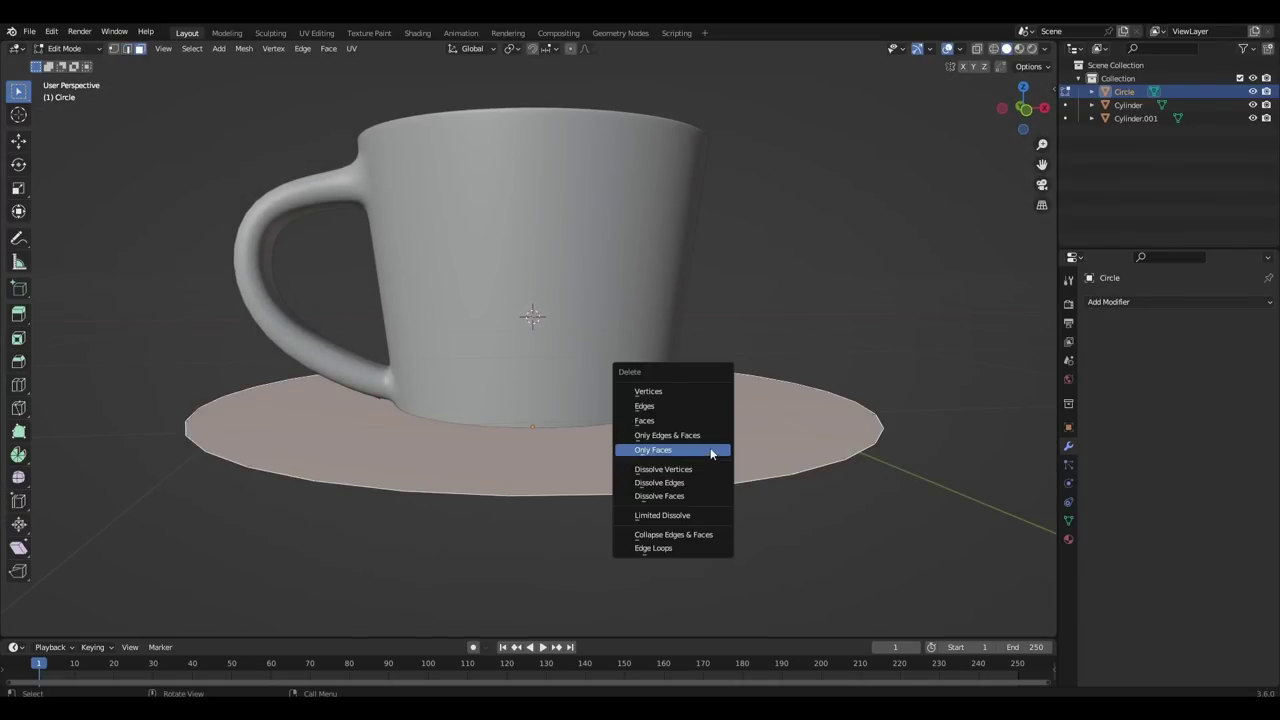
pyautogui.click(711, 422)
# Step: Shade the saucer object smooth
pyautogui.press('Tab')
pyautogui.moveTo(711, 425); pyautogui.dragTo(613, 414, button='middle')
pyautogui.rightClick(736, 450)
pyautogui.click(738, 449)
pyautogui.rightClick(738, 449)
pyautogui.press('Escape')
# Step: Move the saucer's bottom face slightly down along Z
pyautogui.press('Tab')
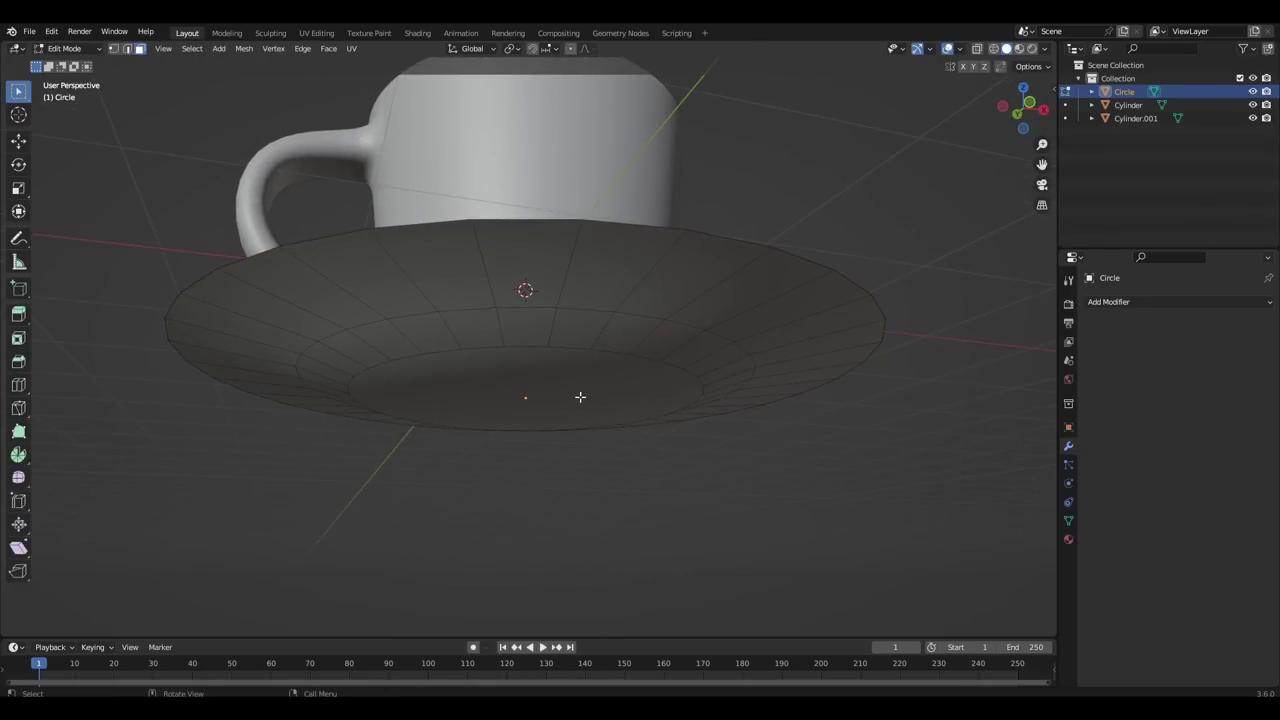
pyautogui.click(580, 397)
pyautogui.press('g')
pyautogui.press('z')
pyautogui.click(580, 410)
pyautogui.moveTo(580, 410)
pyautogui.mouseDown(button='middle')
pyautogui.moveTo(554, 443)
pyautogui.moveTo(537, 440)
pyautogui.moveTo(556, 435)
pyautogui.mouseUp(button='middle')
# Step: Add a centred loop cut in the saucer's outer band and raise it slightly along Z
pyautogui.hotkey('ctrl', 'r')
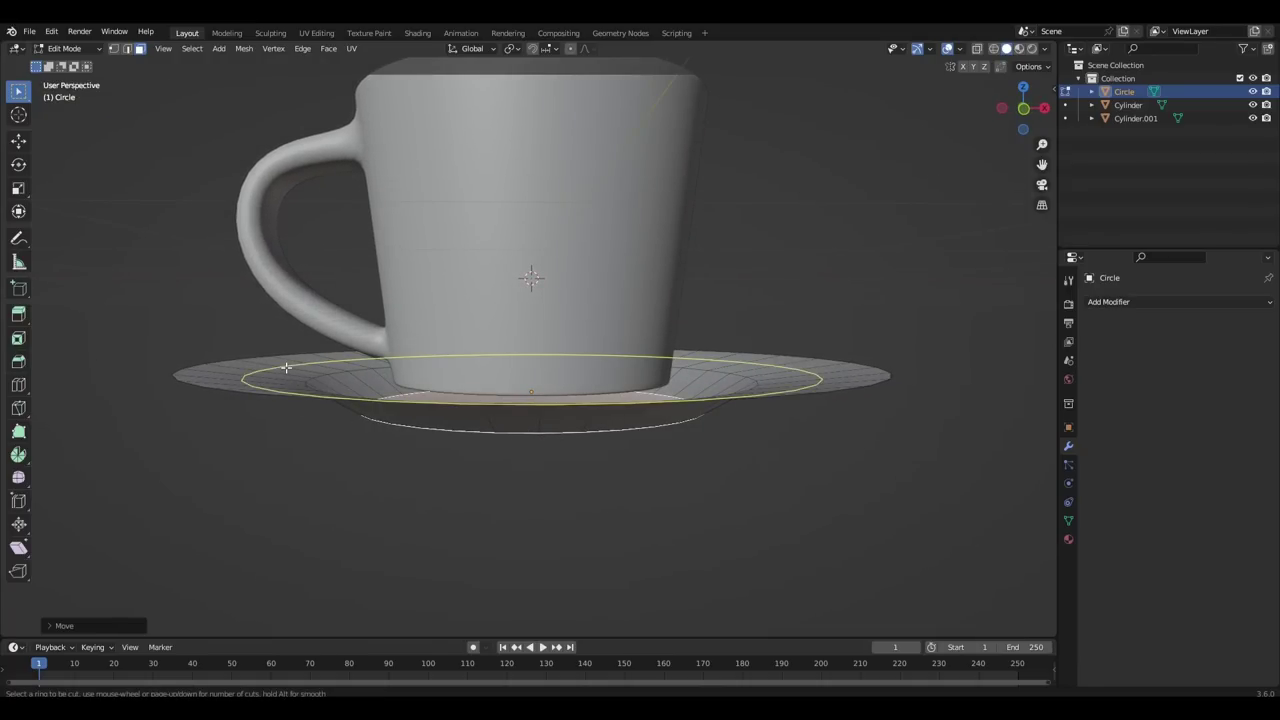
pyautogui.click(280, 366)
pyautogui.rightClick(280, 366)
pyautogui.press('g')
pyautogui.press('z')
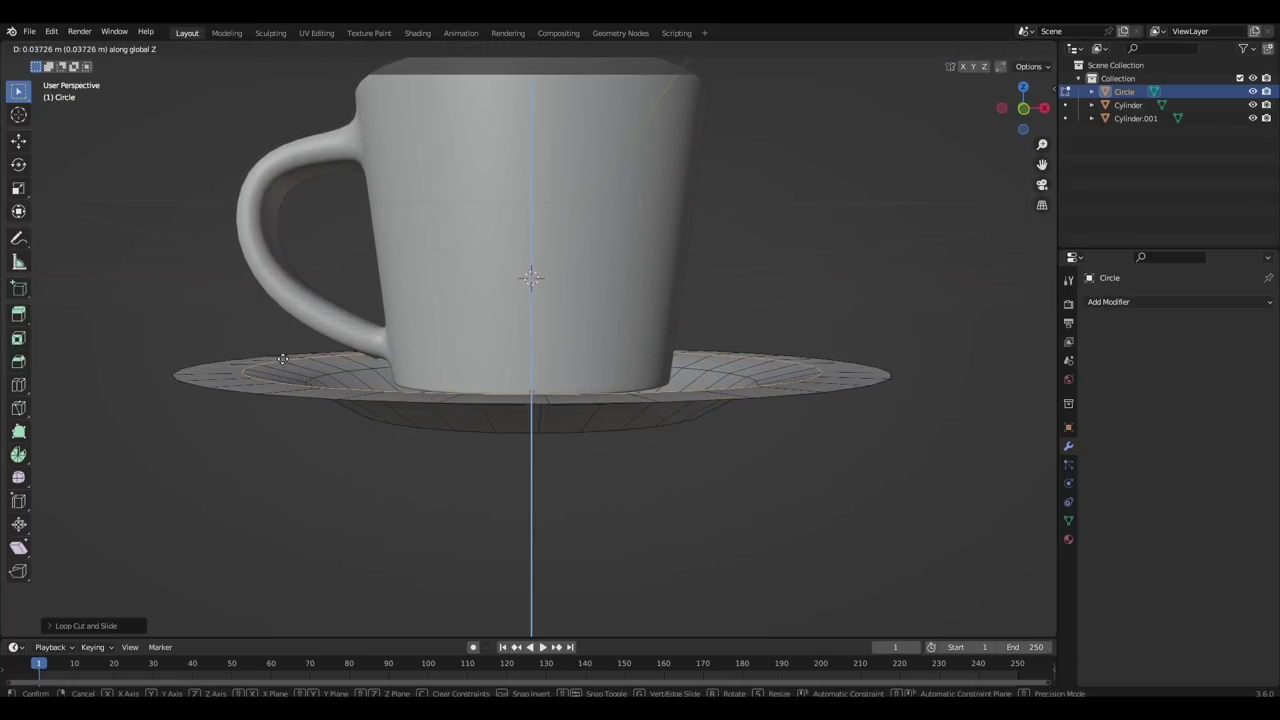
pyautogui.click(292, 338)
# Step: Add a Solidify modifier to the saucer and set its thickness to 0.04 m
pyautogui.press('Tab')
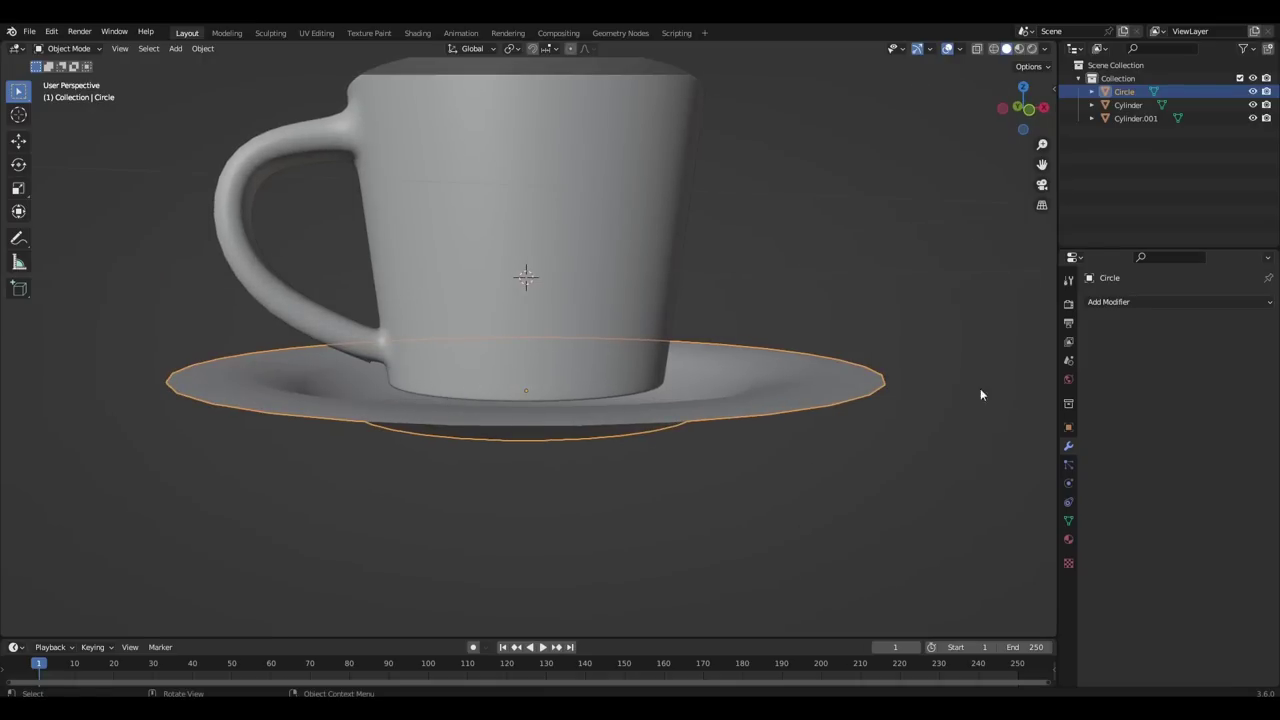
pyautogui.click(1107, 302)
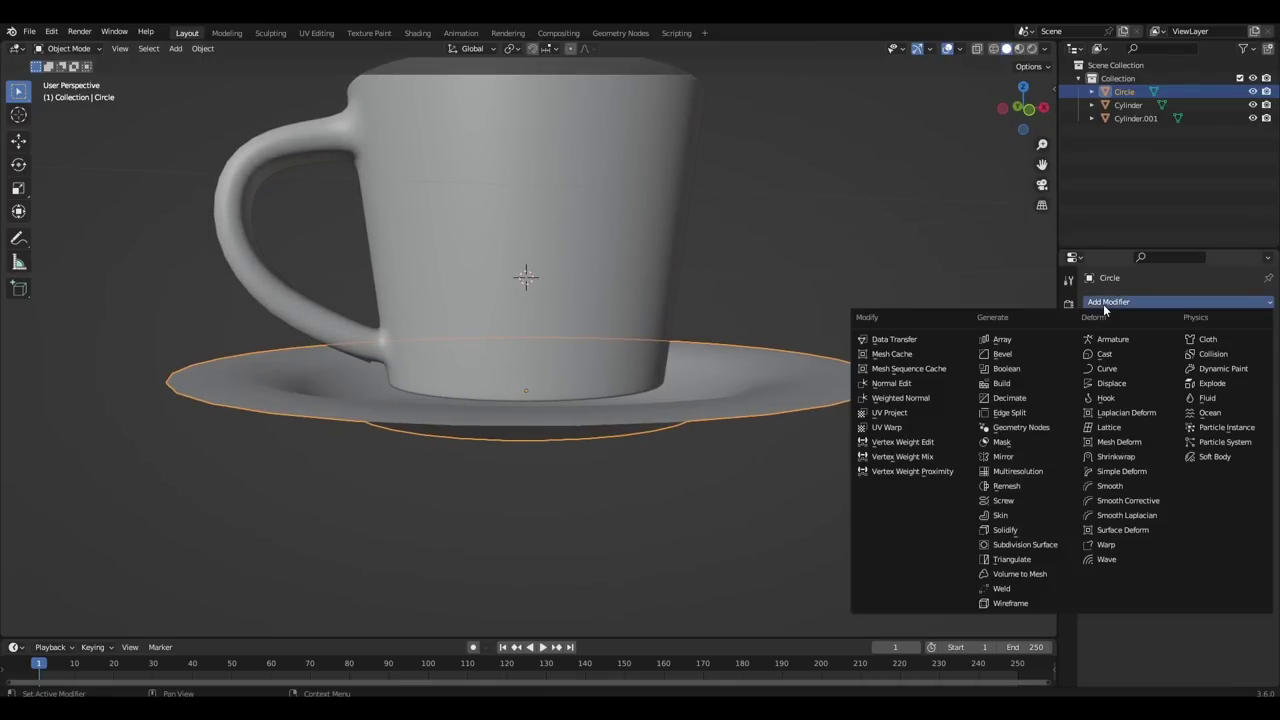
pyautogui.click(1021, 531)
pyautogui.moveTo(926, 473); pyautogui.dragTo(946, 456, button='middle')
pyautogui.click(1252, 361)
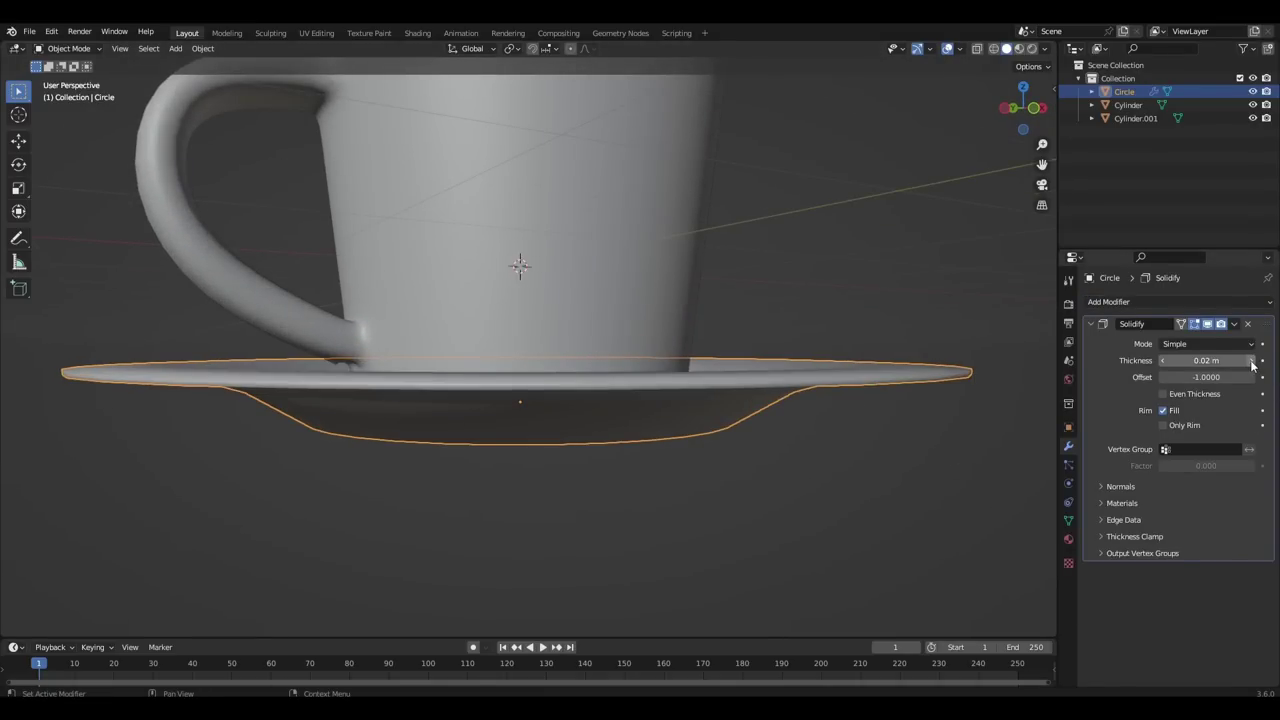
pyautogui.click(1252, 361)
pyautogui.click(1252, 361)
# Step: Add a level 2 Subdivision modifier to the saucer and shade it smooth
pyautogui.moveTo(950, 385); pyautogui.dragTo(958, 412, button='middle')
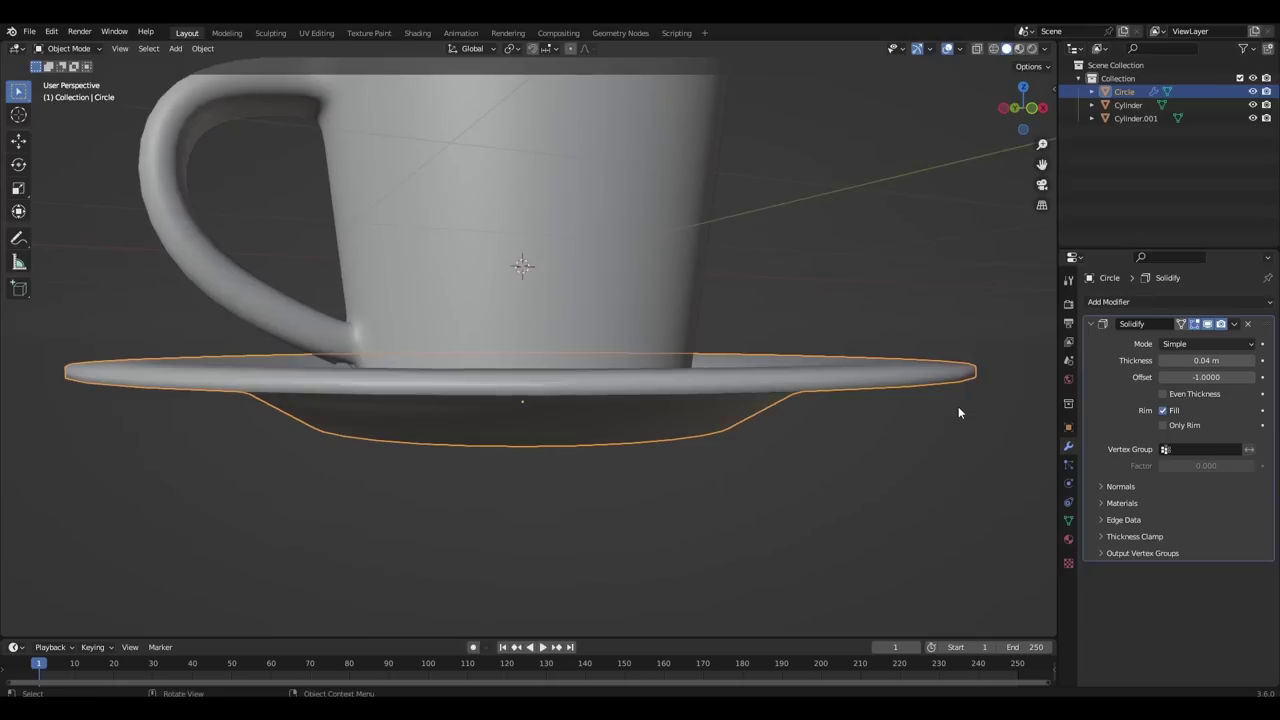
pyautogui.hotkey('ctrl', '2')
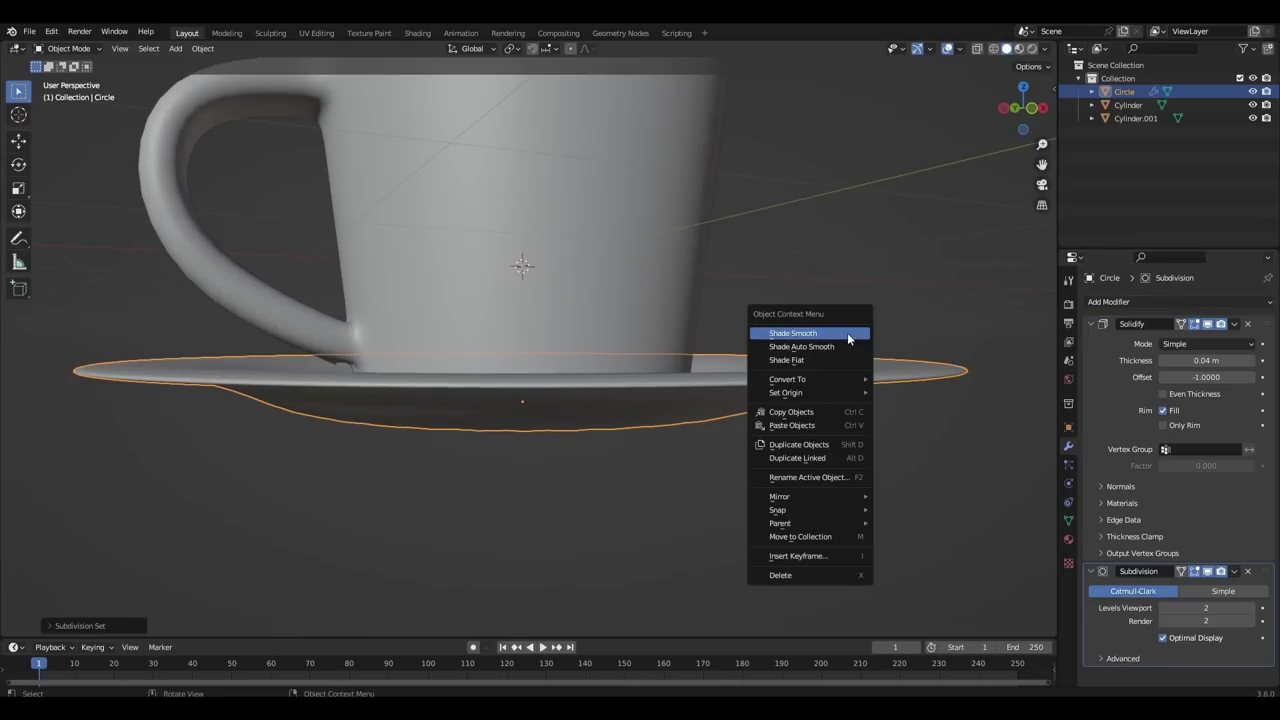
pyautogui.click(847, 333)
# Step: Bevel the edge around the saucer's bottom face slightly, then return to Object Mode
pyautogui.press('Tab')
pyautogui.moveTo(766, 466); pyautogui.dragTo(765, 404, button='middle')
pyautogui.click(563, 315)
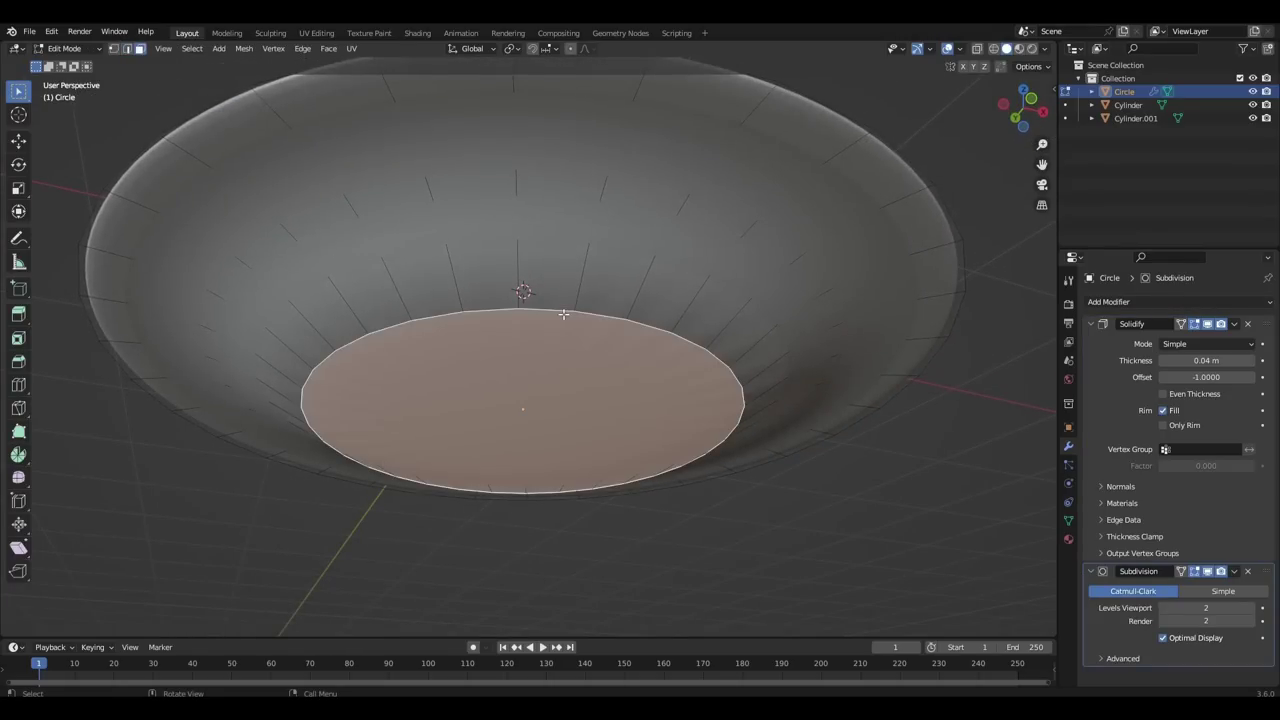
pyautogui.hotkey('ctrl', 'b')
pyautogui.click(600, 378)
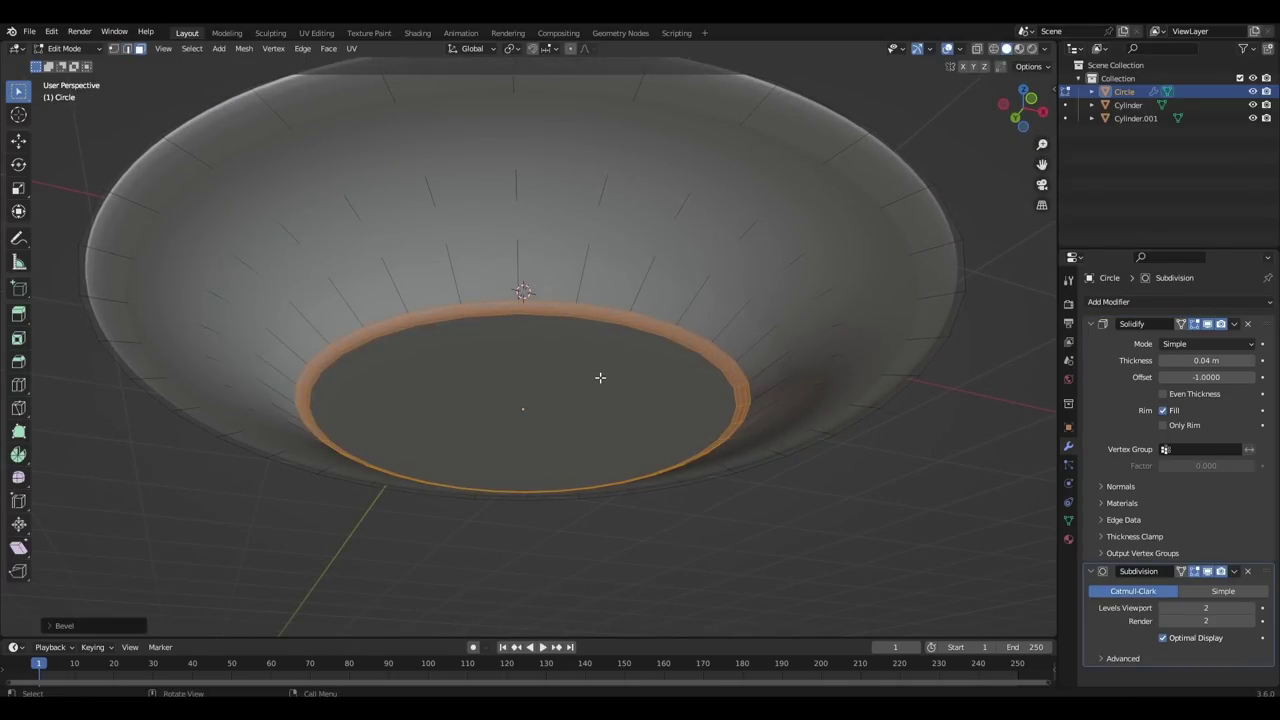
pyautogui.press('Tab')
# Step: Apply the saucer's Solidify and Subdivision modifiers and adjust its height beneath the mug along Z
pyautogui.scroll(-1, 603, 325)
pyautogui.moveTo(603, 318); pyautogui.dragTo(732, 412, button='middle')
pyautogui.hotkey('ctrl', 'a')
pyautogui.hotkey('ctrl', 'a')
pyautogui.press('g')
pyautogui.press('z')
pyautogui.click(640, 385)
# Step: Add a camera, align it to the current view, and move it to frame the mug and saucer
pyautogui.scroll(-3, 560, 380)
pyautogui.hotkey('shift', 'a')
pyautogui.click(736, 613)
pyautogui.press('ctrl+alt+KP_0')
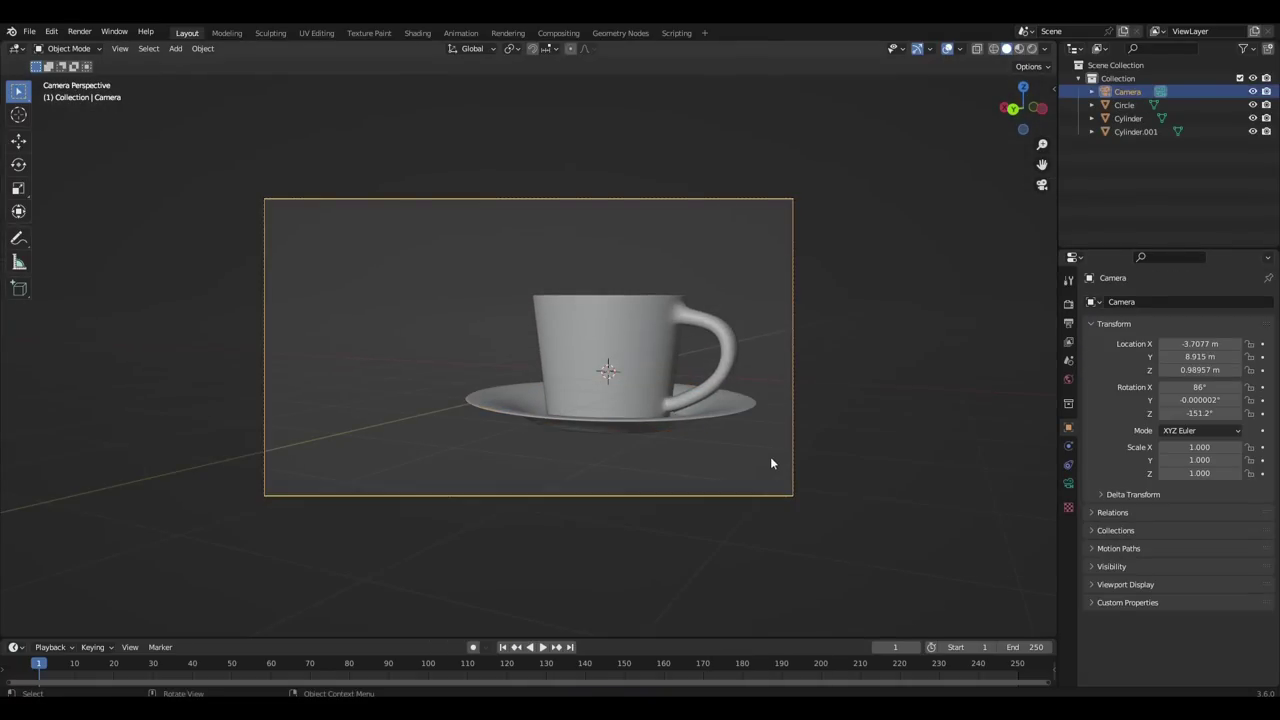
pyautogui.press('g')
pyautogui.click(768, 464)
# Step: Add a plane and lower it about 0.65 m along Z to the underside of the saucer
pyautogui.scroll(2, 755, 464)
pyautogui.hotkey('shift', 'a')
pyautogui.click(811, 268)
pyautogui.press('KP_1')
pyautogui.press('g')
pyautogui.press('z')
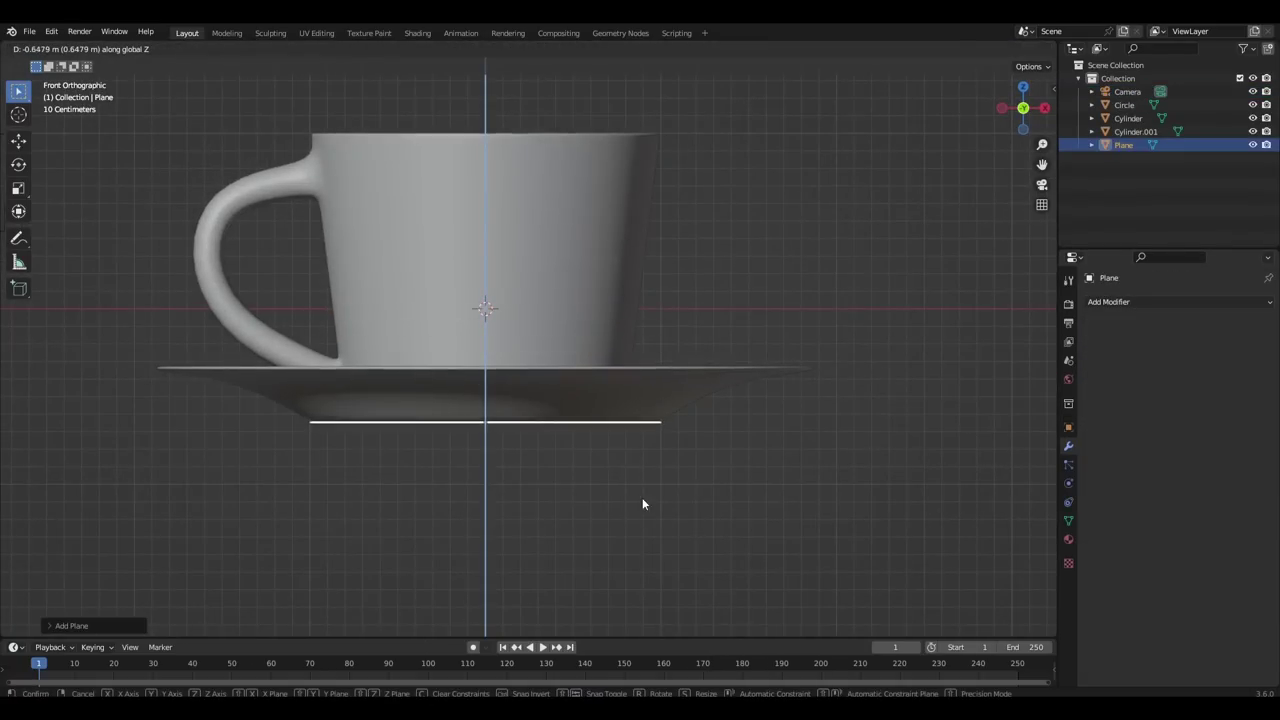
pyautogui.click(642, 497)
# Step: Scale the plane up into a large ground surface and check it in the camera view
pyautogui.moveTo(642, 440); pyautogui.dragTo(709, 462, button='middle')
pyautogui.scroll(-7, 709, 458)
pyautogui.press('s')
pyautogui.click(211, 516)
pyautogui.press('KP_0')
pyautogui.keyDown('shift'); pyautogui.moveTo(561, 411); pyautogui.dragTo(523, 342, button='middle'); pyautogui.keyUp('shift')
# Step: Rotate the ground plane about Z so its corner no longer shows behind the mug
pyautogui.click(369, 265)
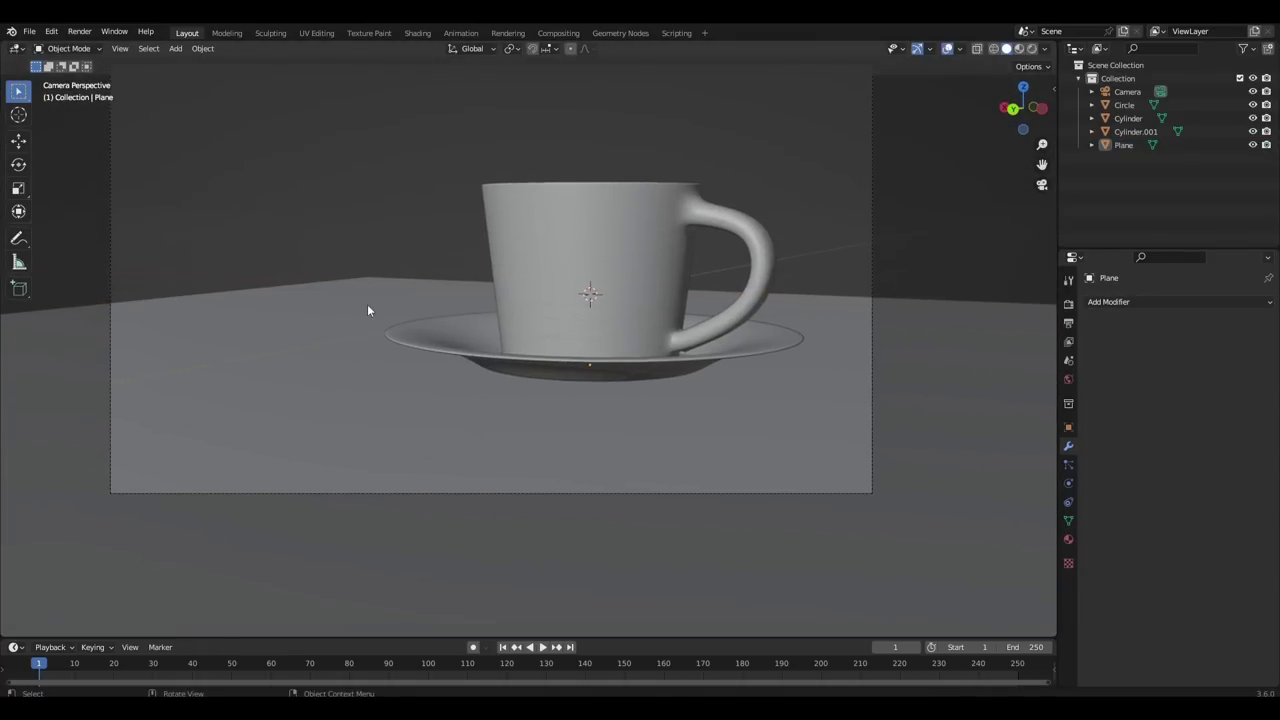
pyautogui.click(367, 304)
pyautogui.press('r')
pyautogui.press('z')
pyautogui.click(242, 414)
pyautogui.click(490, 298)
pyautogui.keyDown('shift'); pyautogui.moveTo(470, 297); pyautogui.dragTo(520, 349, button='middle'); pyautogui.keyUp('shift')
pyautogui.click(456, 246)
pyautogui.scroll(-1, 451, 268)
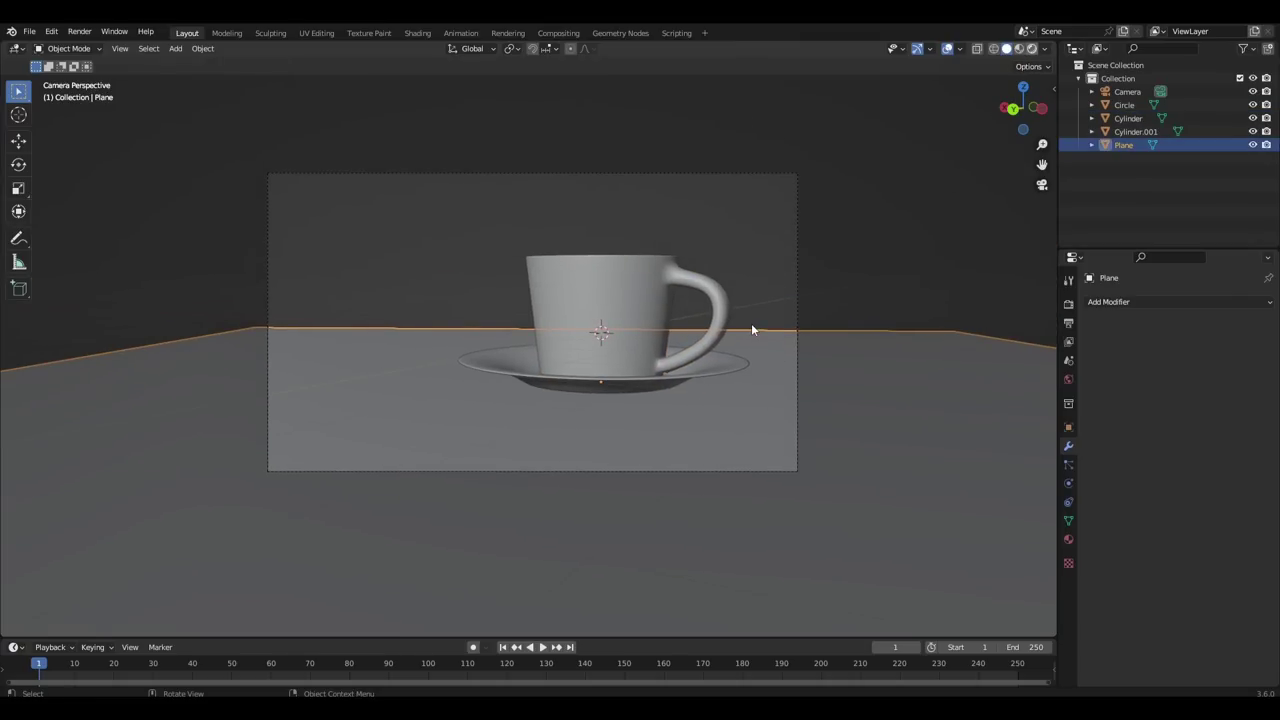
# Step: Switch to rendered shading and rotate all objects, including the camera, about Z to change the visible background
pyautogui.press('z')
pyautogui.press('8')
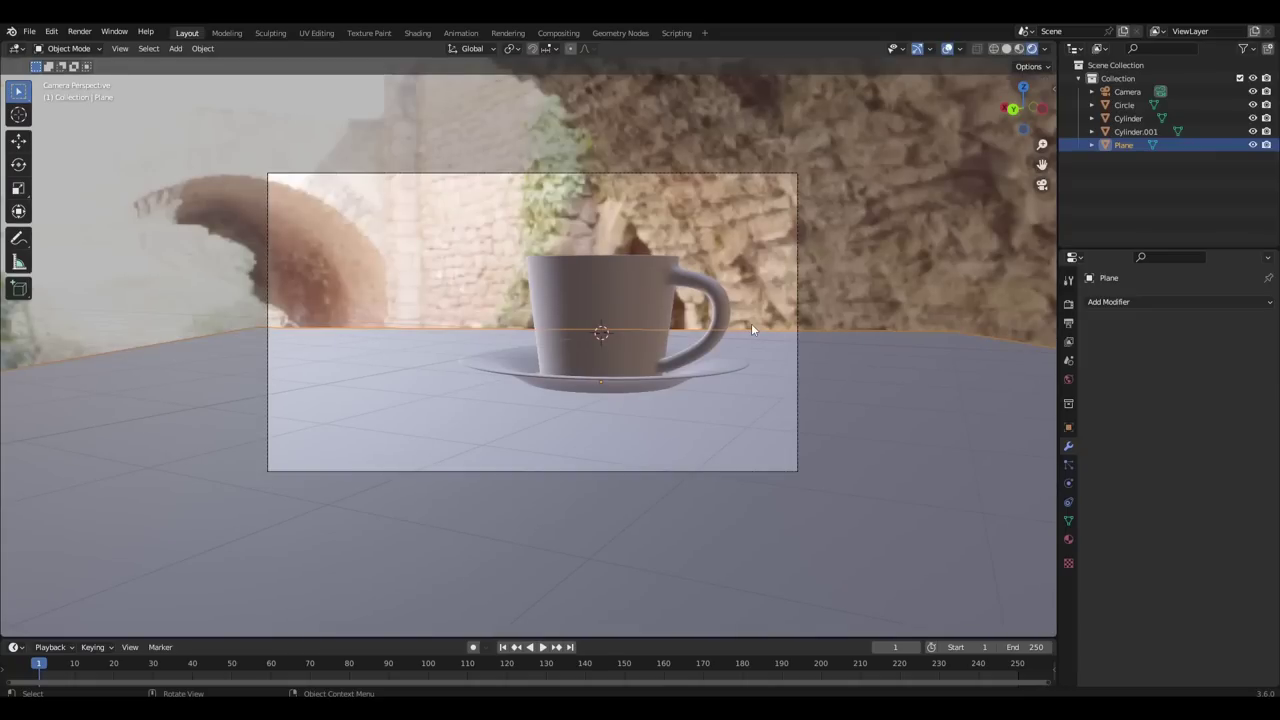
pyautogui.press('a')
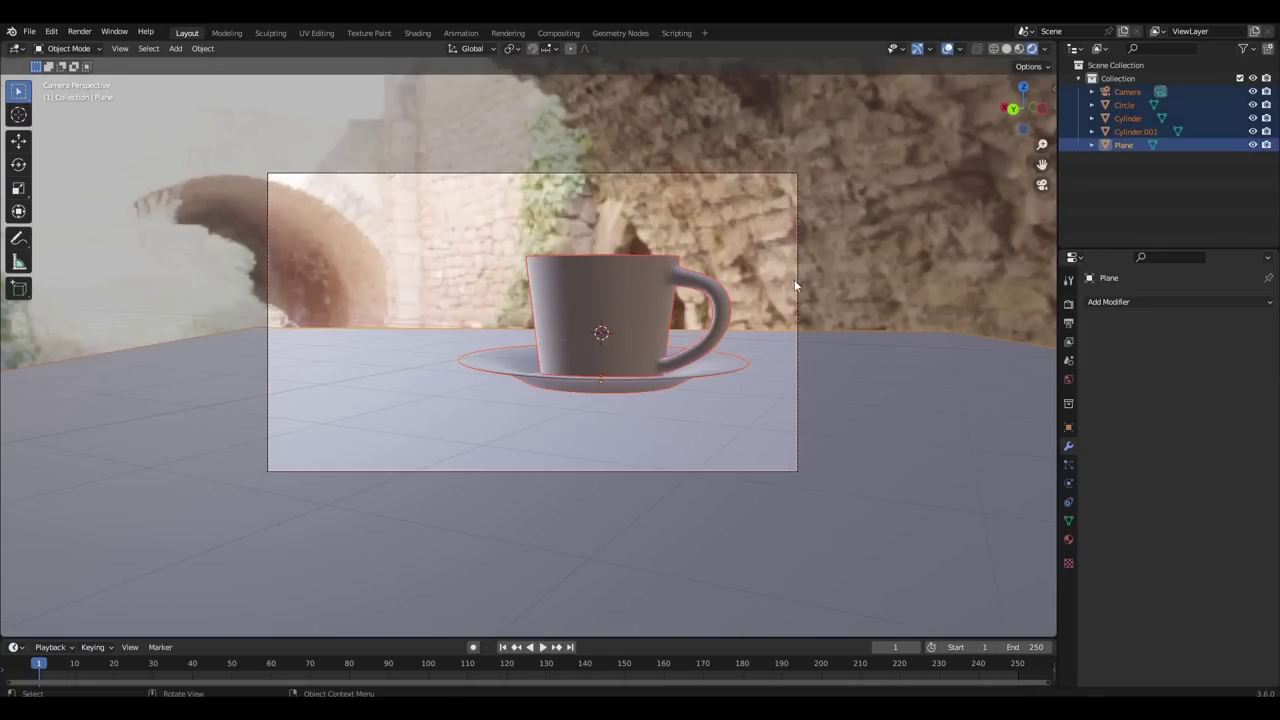
pyautogui.press('r')
pyautogui.press('z')
pyautogui.click(668, 222)
pyautogui.click(728, 241)
# Step: Select only the ground plane and rotate it about Z relative to the camera
pyautogui.scroll(2, 745, 270)
pyautogui.click(872, 438)
pyautogui.press('r')
pyautogui.press('z')
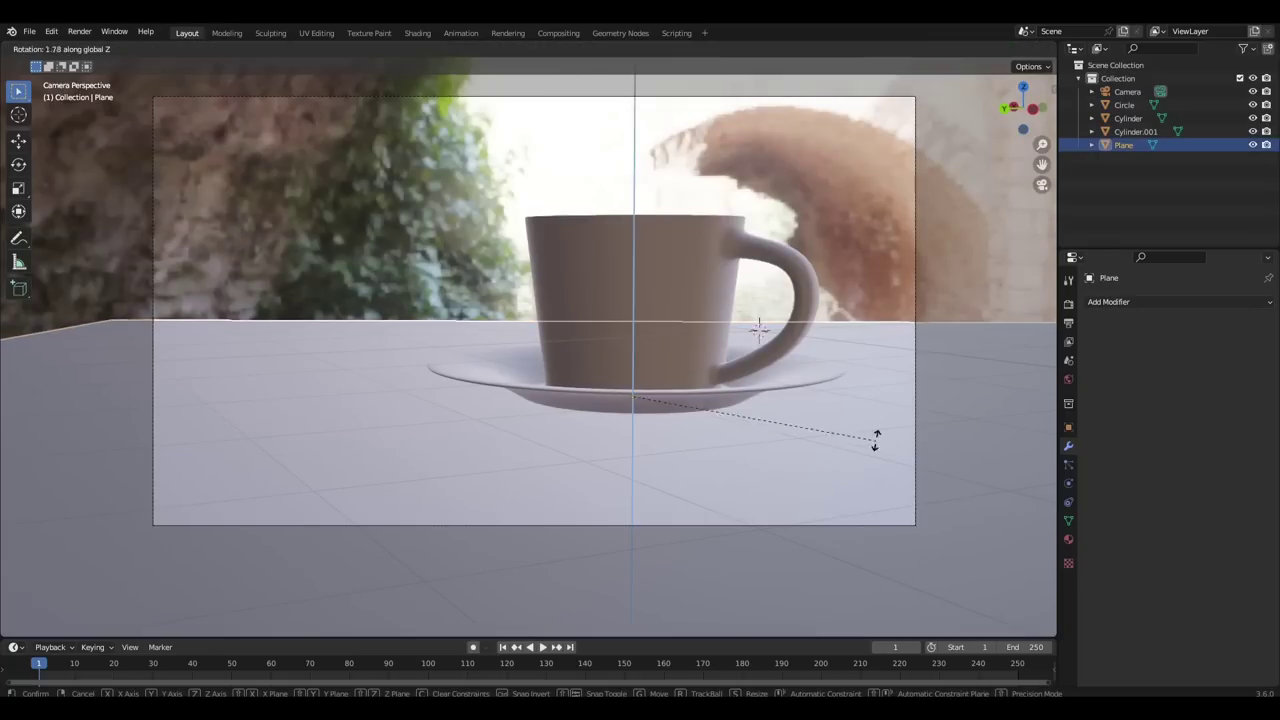
pyautogui.click(825, 365)
# Step: Move the ground plane along X and scale it up
pyautogui.press('g')
pyautogui.press('x')
pyautogui.click(682, 392)
pyautogui.press('s')
pyautogui.click(790, 372)
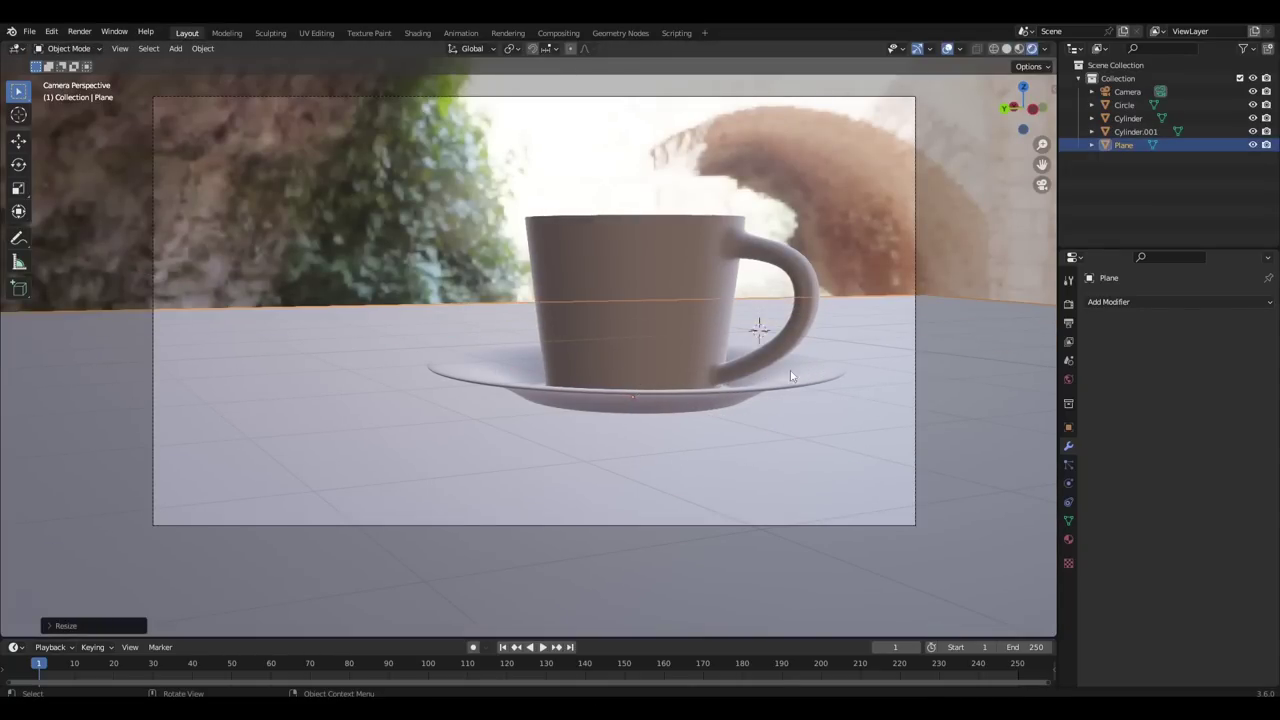
# Step: Move the enlarged ground plane along Y to reposition its far edge behind the mug
pyautogui.scroll(-4, 788, 380)
pyautogui.press('g')
pyautogui.press('y')
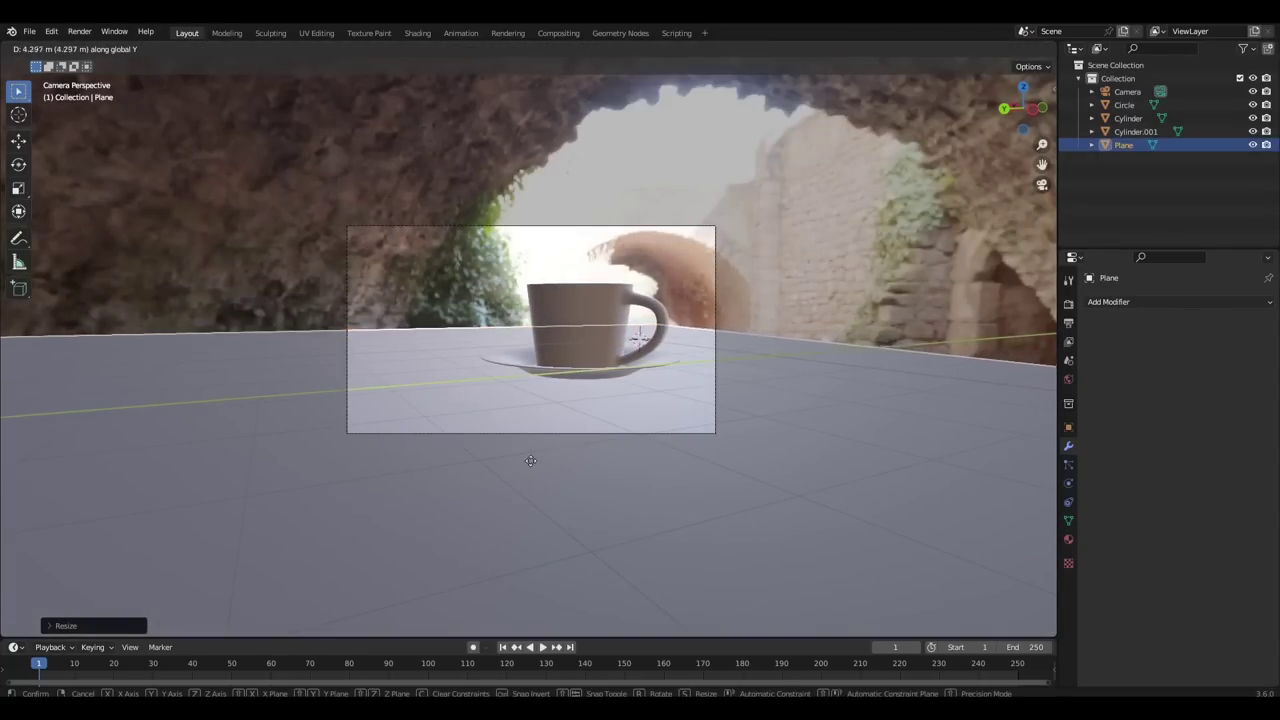
pyautogui.click(744, 326)
pyautogui.click(744, 324)
# Step: Reselect the ground plane and rotate it slightly about Z
pyautogui.scroll(6, 700, 350)
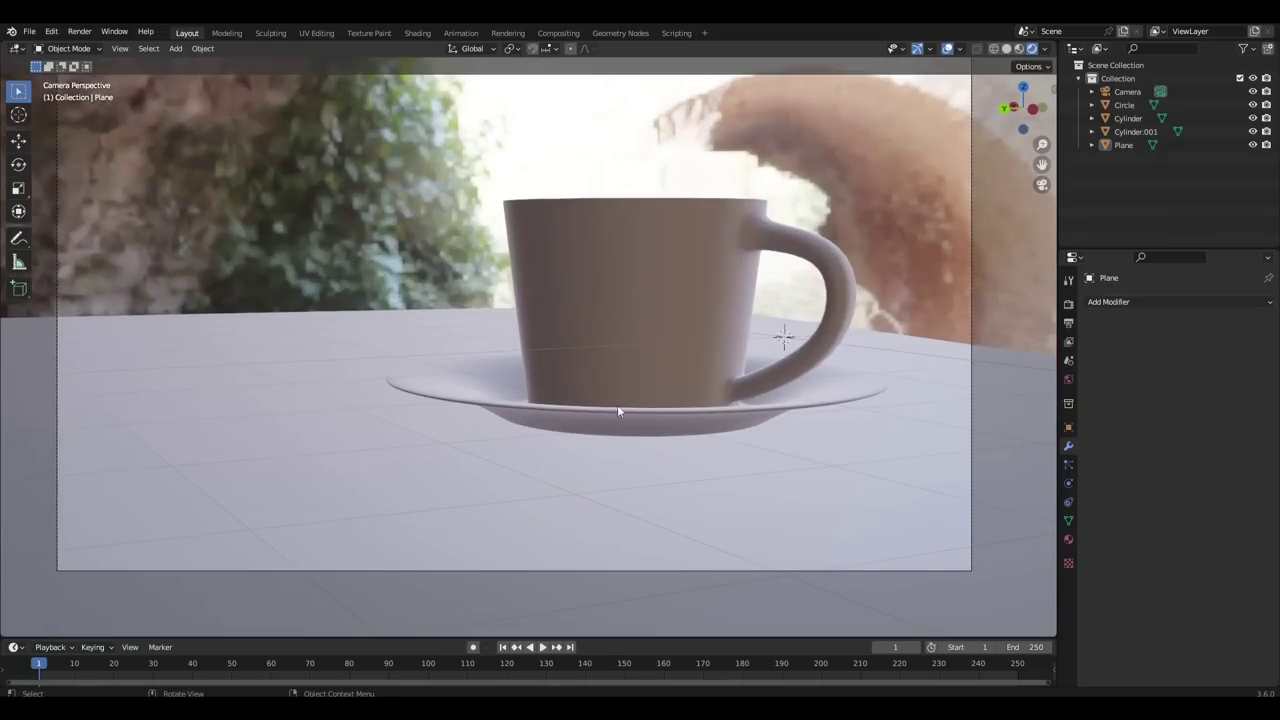
pyautogui.click(617, 406)
pyautogui.click(640, 385)
pyautogui.scroll(-5, 866, 303)
pyautogui.scroll(1, 722, 436)
pyautogui.click(720, 438)
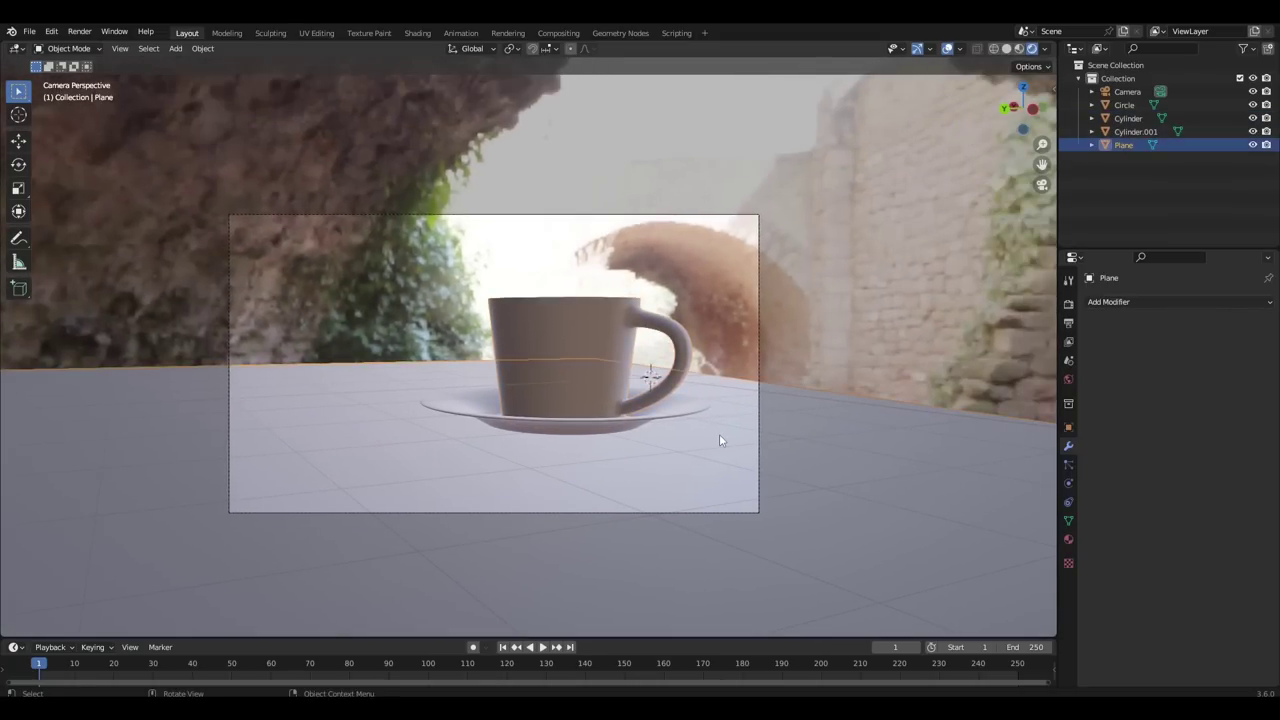
pyautogui.press('r')
pyautogui.press('z')
pyautogui.click(271, 410)
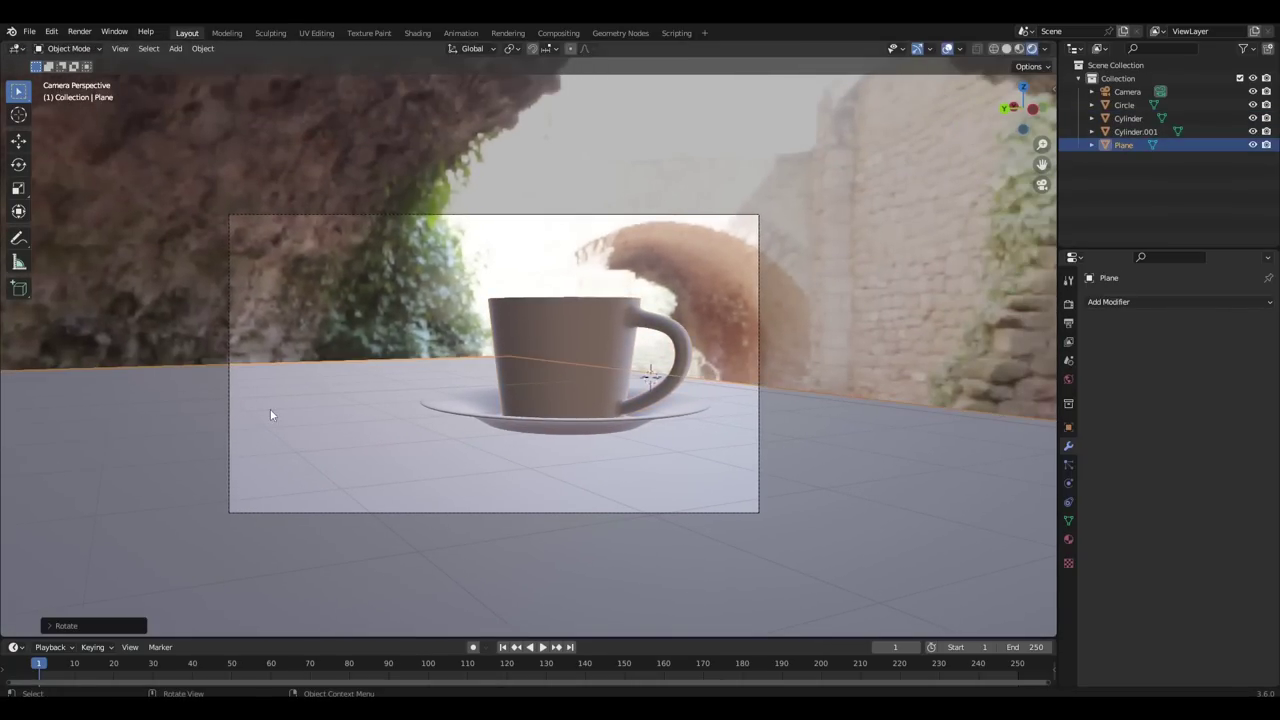
# Step: Shift the rotated ground plane along Y and deselect it
pyautogui.press('g')
pyautogui.press('y')
pyautogui.click(680, 372)
pyautogui.click(686, 368)
pyautogui.keyDown('shift'); pyautogui.moveTo(686, 374); pyautogui.dragTo(714, 396, button='middle'); pyautogui.keyUp('shift')
# Step: Set the render engine to Cycles and the device to GPU Compute
pyautogui.click(1067, 305)
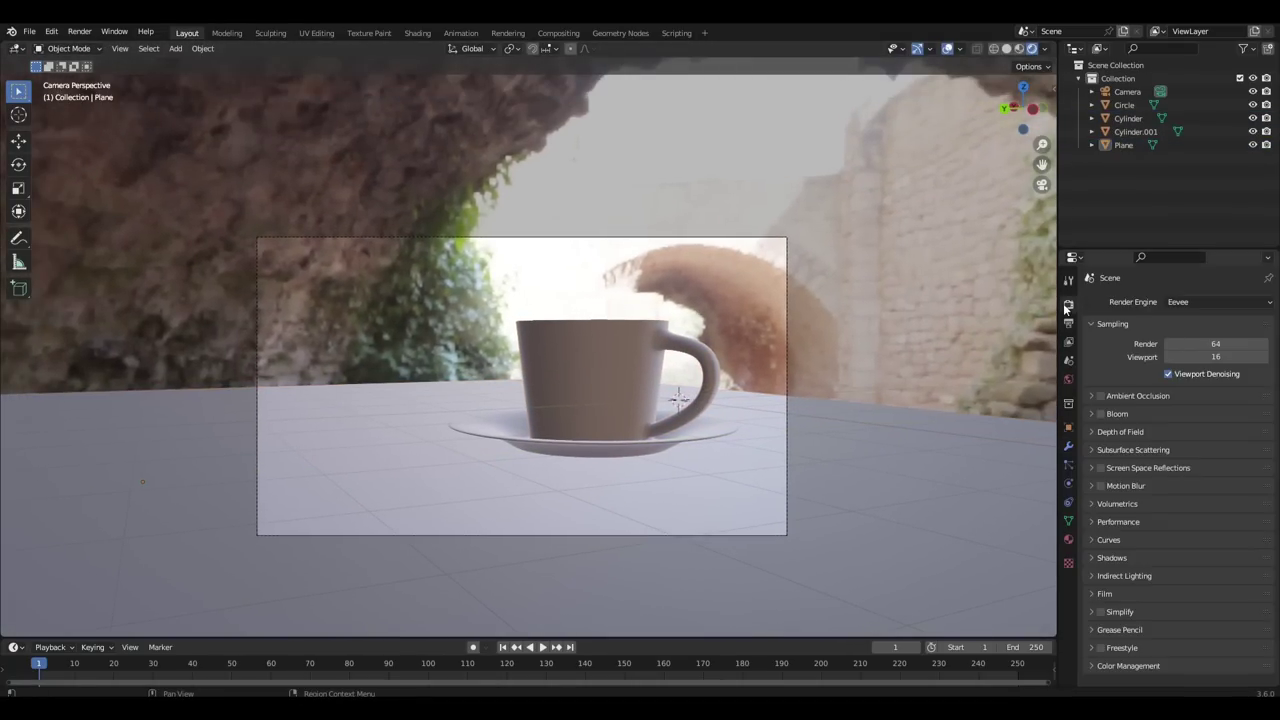
pyautogui.click(1175, 302)
pyautogui.click(1171, 350)
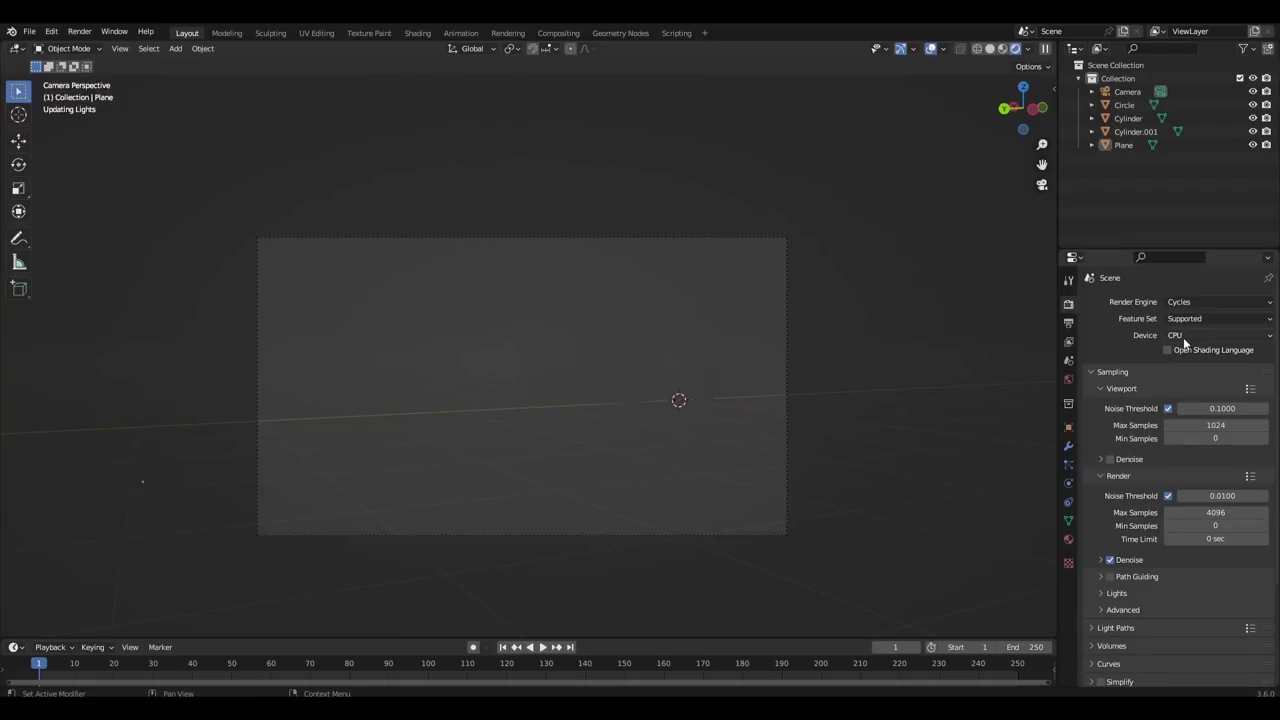
pyautogui.click(1182, 336)
pyautogui.click(1191, 365)
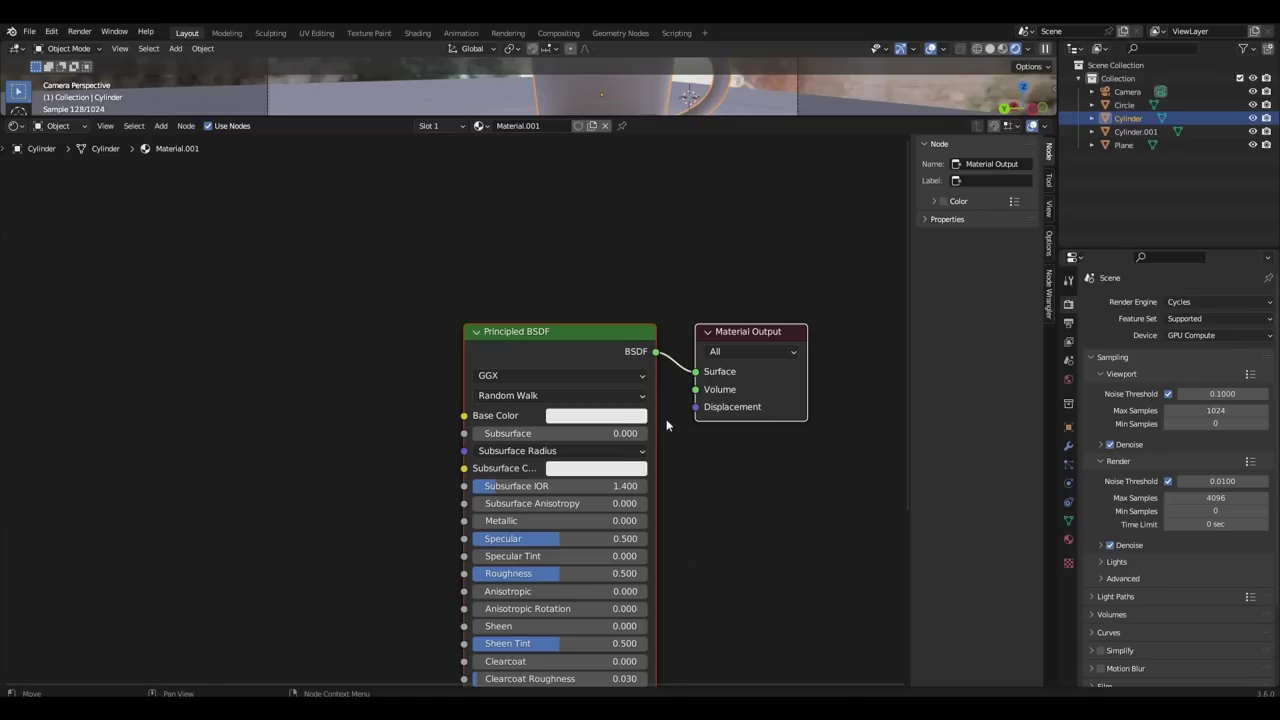
# Step: Delete the mug material's Principled BSDF and connect a new Mix Shader to the Material Output's Surface input
pyautogui.press('x')
pyautogui.scroll(-2, 612, 380)
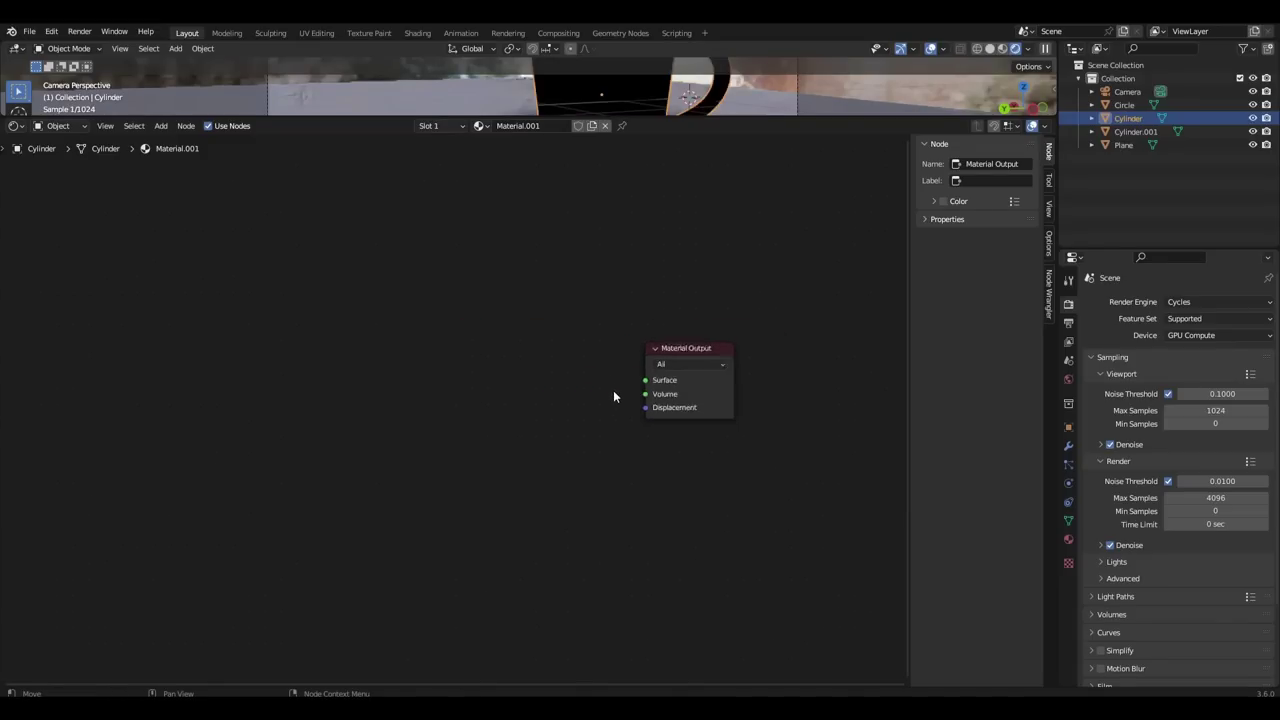
pyautogui.hotkey('shift', 'a')
pyautogui.write('mix')
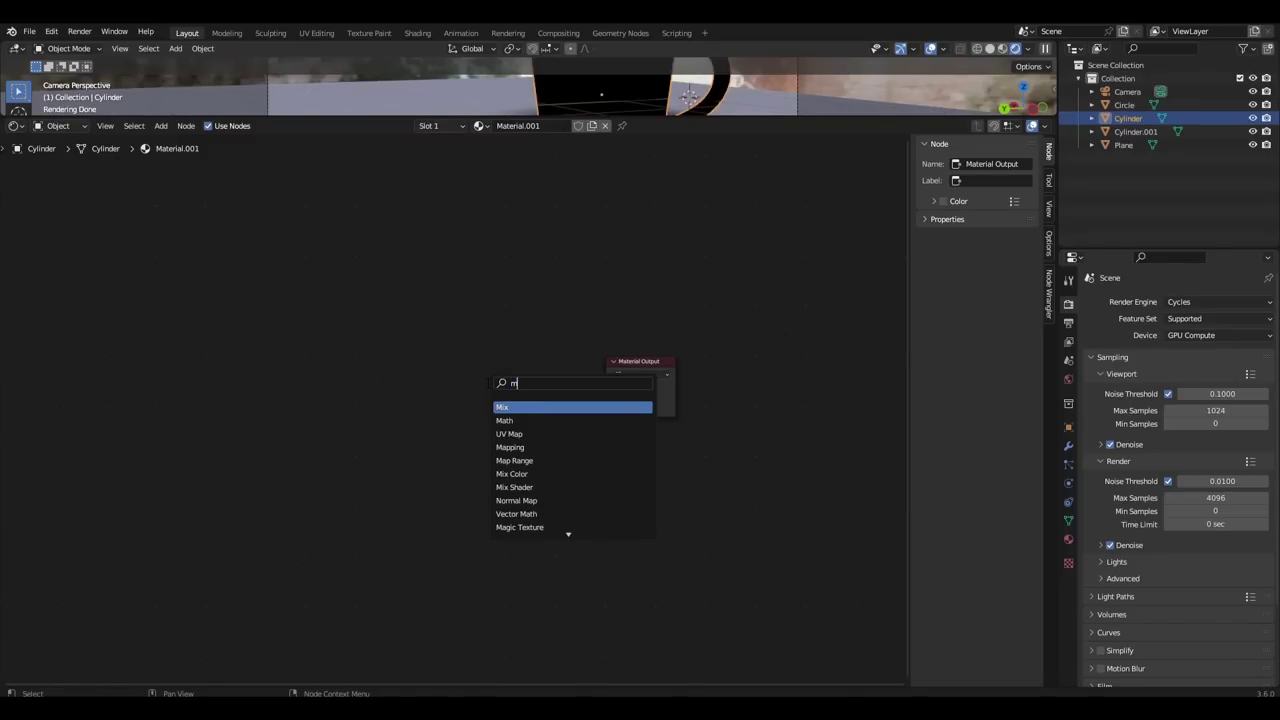
pyautogui.press('Down')
pyautogui.press('Down')
pyautogui.press('Return')
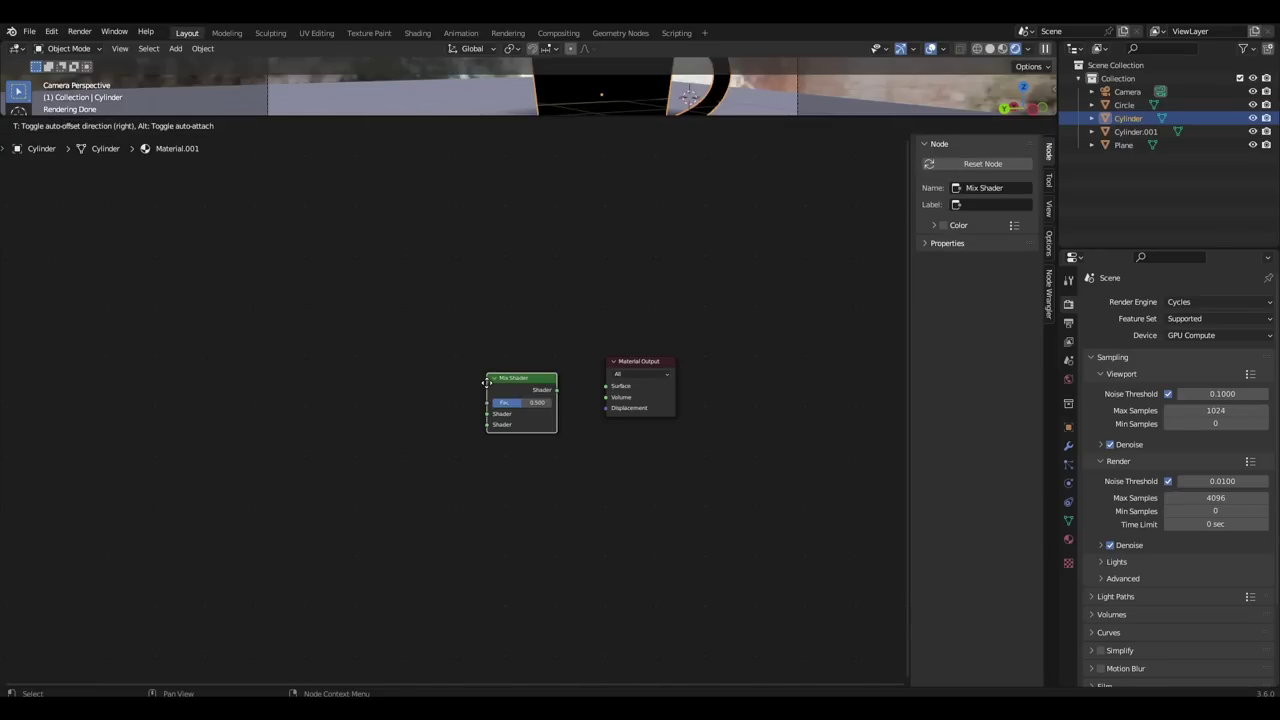
pyautogui.click(484, 381)
pyautogui.moveTo(557, 390); pyautogui.dragTo(606, 386)
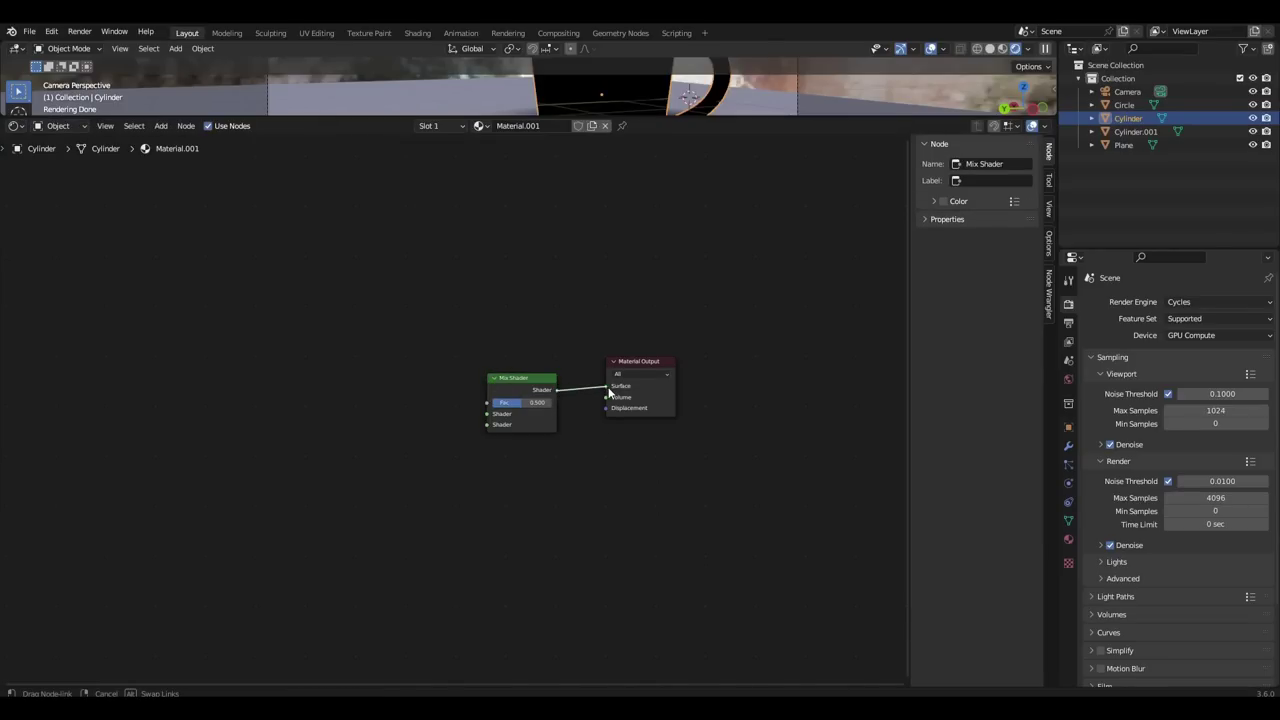
# Step: Add a Glass BSDF and connect it to the Mix Shader's first shader input
pyautogui.moveTo(400, 440); pyautogui.dragTo(519, 465, button='middle')
pyautogui.hotkey('shift', 'a')
pyautogui.write('gla')
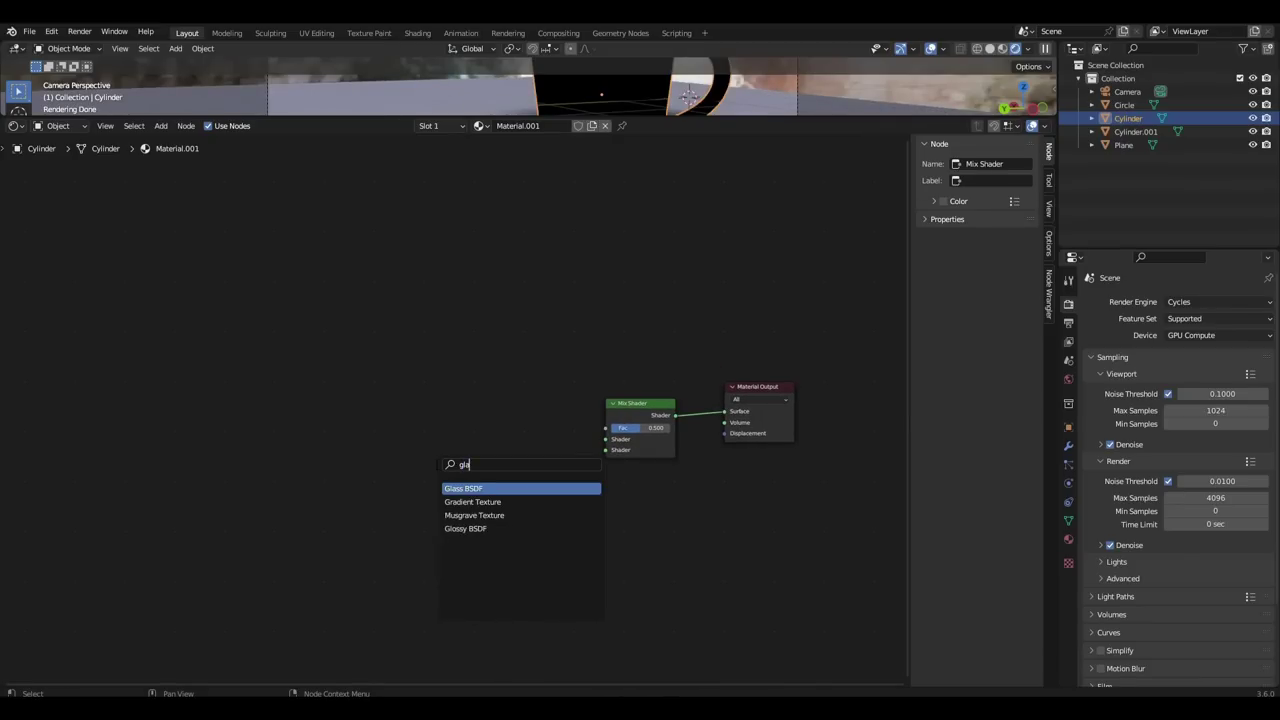
pyautogui.press('Return')
pyautogui.click(460, 388)
pyautogui.moveTo(521, 395); pyautogui.dragTo(605, 439)
# Step: Add a Transparent BSDF and connect it to the Mix Shader's second shader input
pyautogui.hotkey('shift', 'a')
pyautogui.write('tra')
pyautogui.press('Down')
pyautogui.press('Return')
pyautogui.click(476, 508)
pyautogui.moveTo(549, 517); pyautogui.dragTo(605, 450)
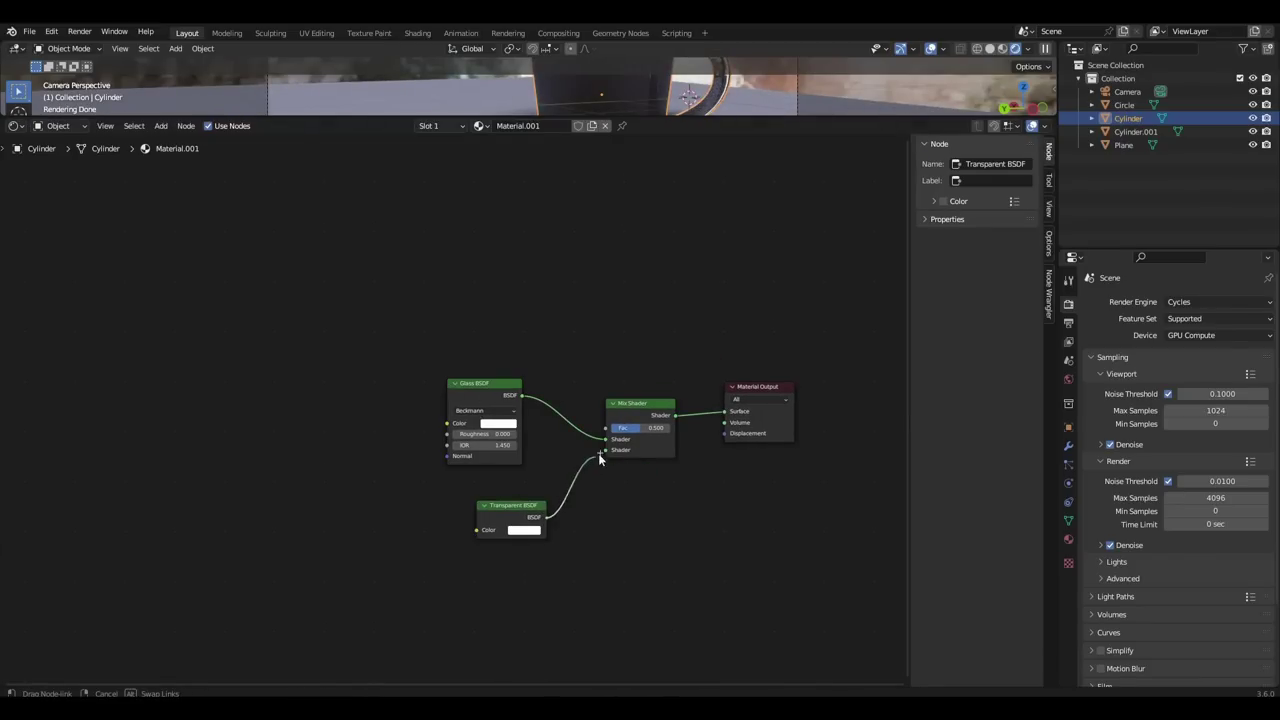
# Step: Add a Light Path node and connect its Transparent Depth output to the Mix Shader's Fac input
pyautogui.moveTo(601, 456); pyautogui.dragTo(580, 526, button='middle')
pyautogui.moveTo(465, 473); pyautogui.dragTo(428, 509)
pyautogui.hotkey('shift', 'a')
pyautogui.write('li')
pyautogui.press('Return')
pyautogui.click(457, 342)
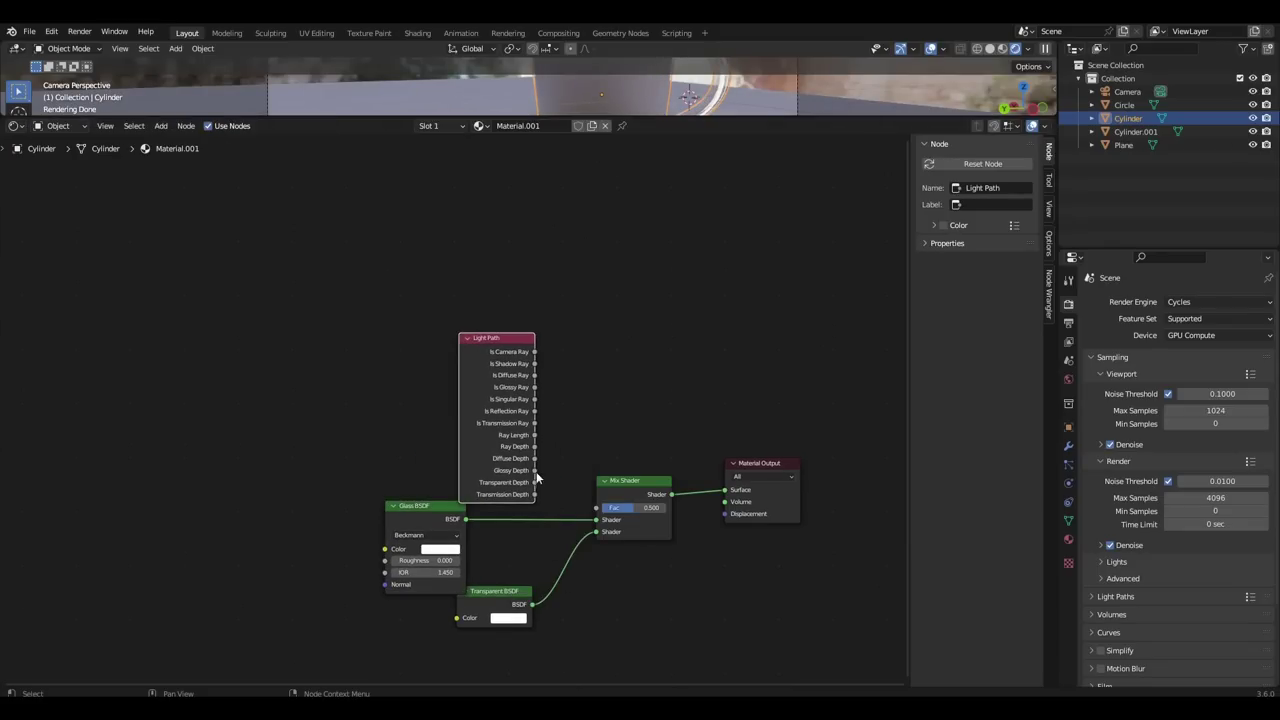
pyautogui.moveTo(534, 481); pyautogui.dragTo(597, 508)
# Step: Enlarge the 3D viewport above the node editor to show the rendered mug
pyautogui.moveTo(463, 554); pyautogui.dragTo(520, 556, button='middle')
pyautogui.scroll(-1, 520, 556)
pyautogui.moveTo(683, 116); pyautogui.dragTo(680, 273)
pyautogui.moveTo(645, 365); pyautogui.dragTo(708, 324, button='middle')
pyautogui.scroll(1, 619, 492)
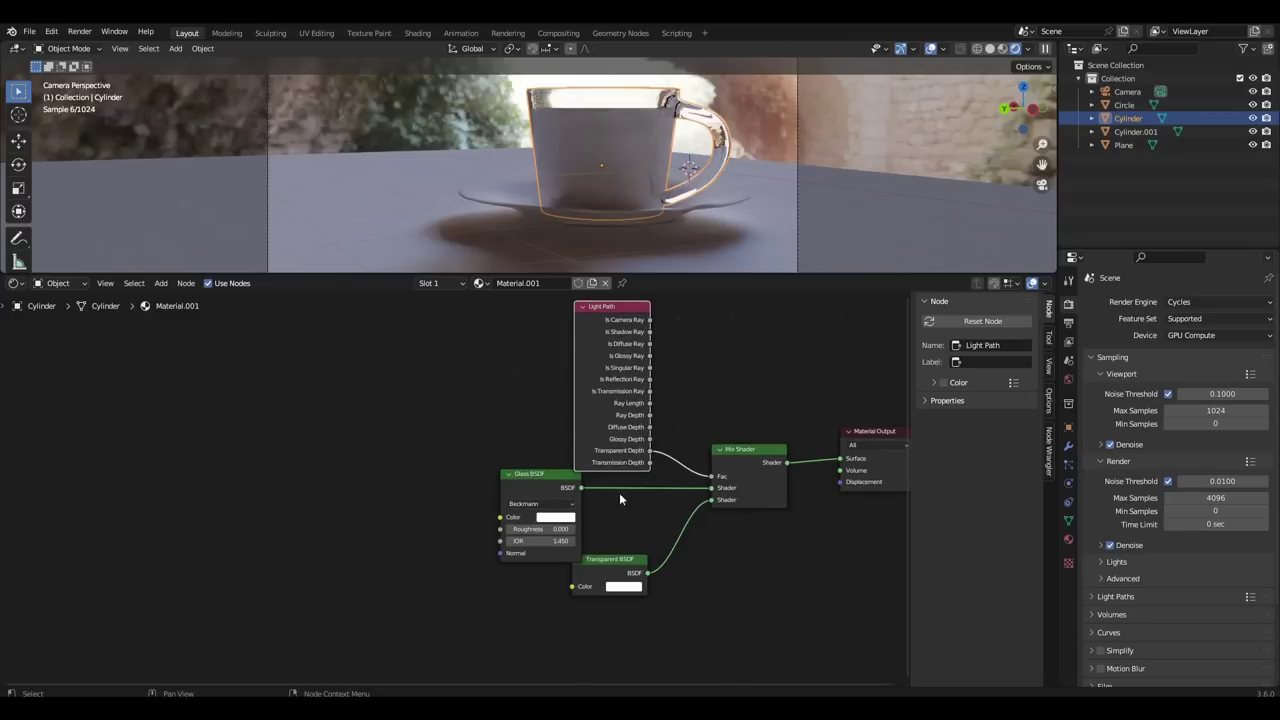
# Step: Add a Color Ramp node and connect its Color output to the Glass BSDF's Roughness
pyautogui.click(482, 437)
pyautogui.scroll(5, 536, 503)
pyautogui.moveTo(536, 503); pyautogui.dragTo(577, 442, button='middle')
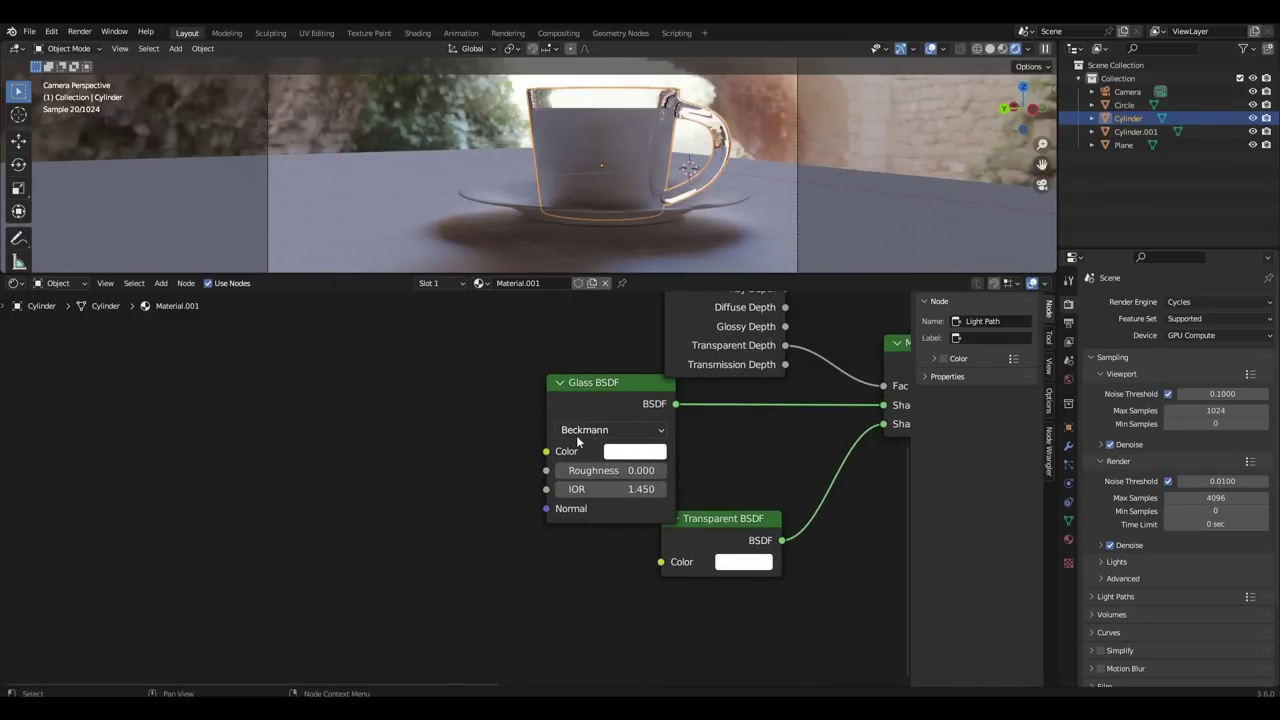
pyautogui.hotkey('shift', 'a')
pyautogui.write('colo')
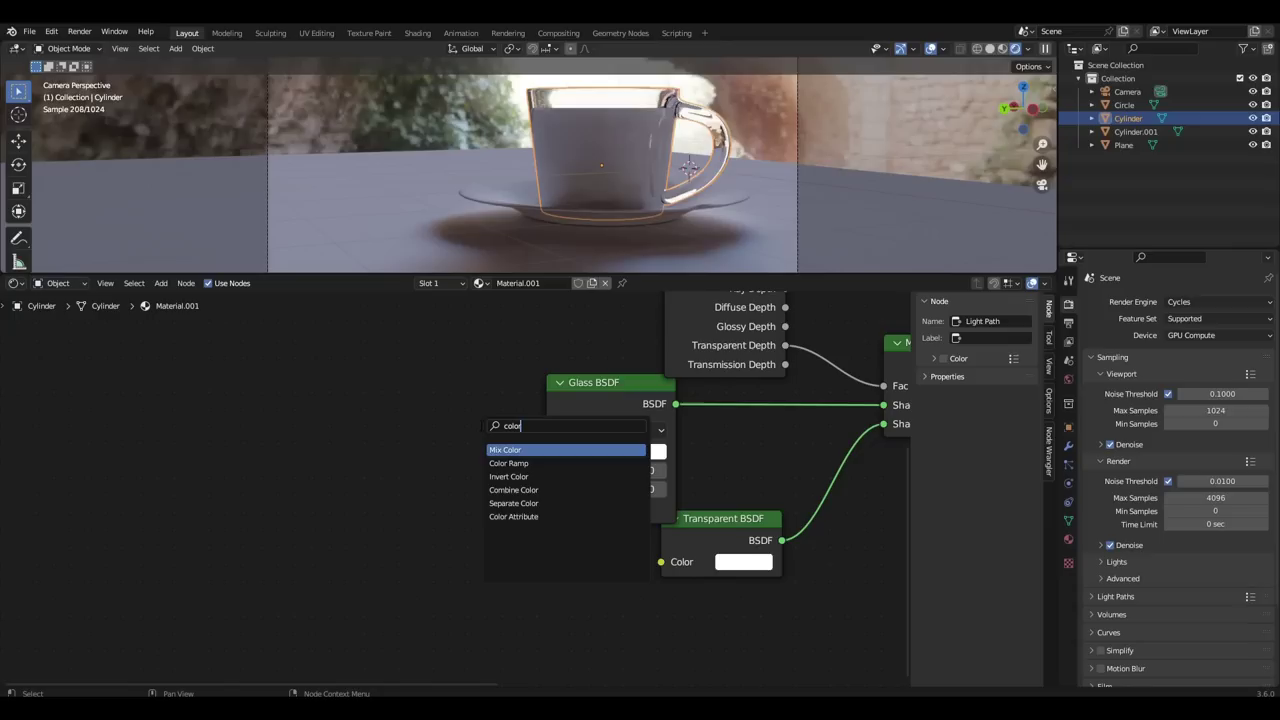
pyautogui.write('r')
pyautogui.press('Down')
pyautogui.press('Return')
pyautogui.click(377, 395)
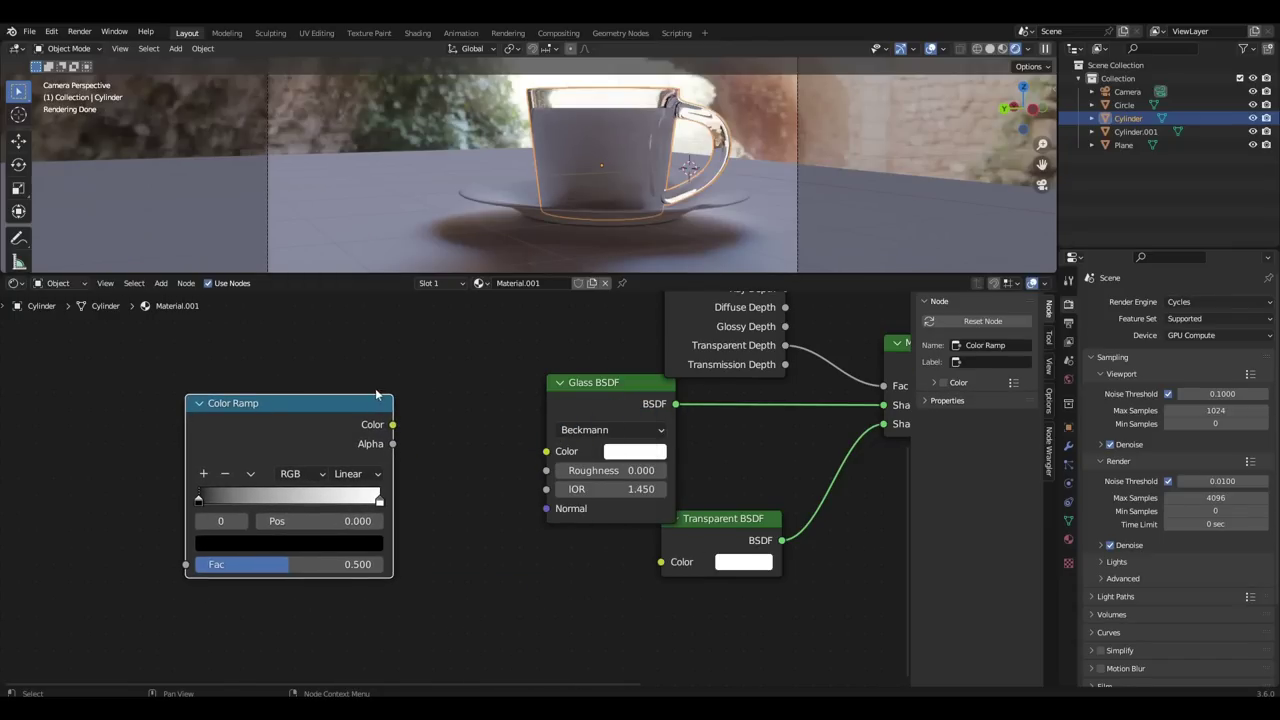
pyautogui.moveTo(393, 426); pyautogui.dragTo(434, 441)
pyautogui.moveTo(546, 478); pyautogui.dragTo(548, 477)
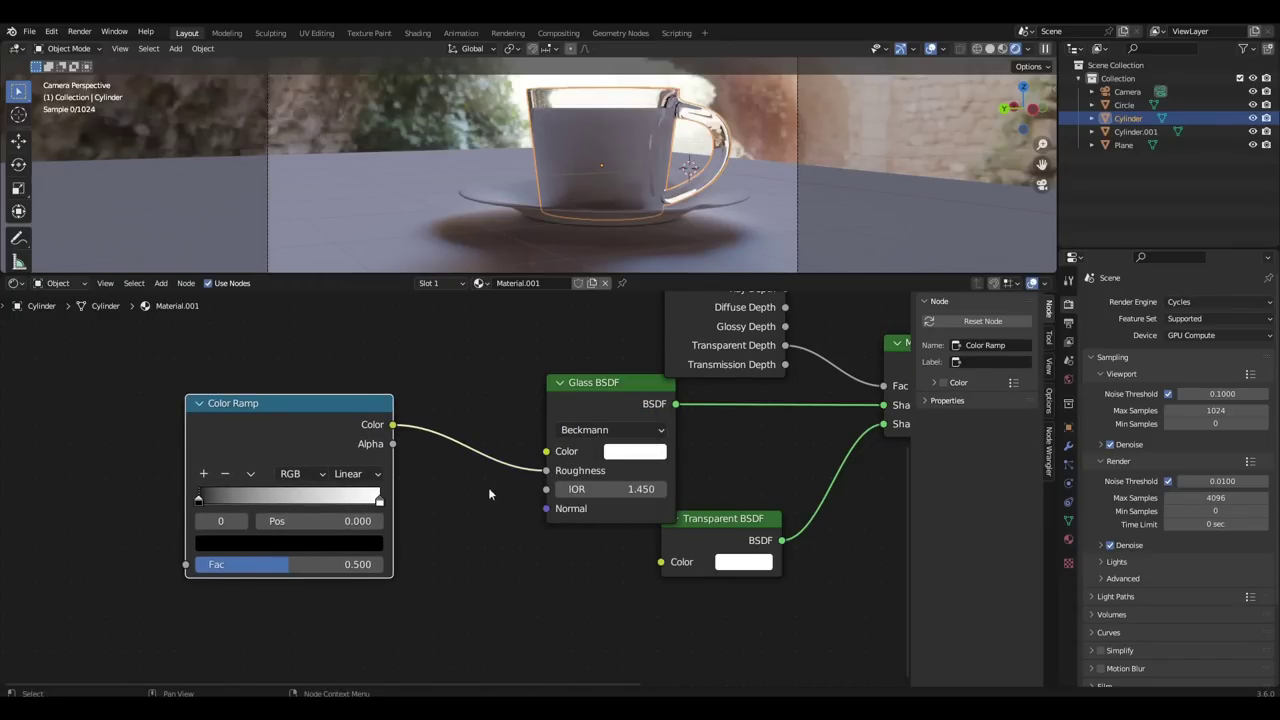
# Step: Add a Noise Texture node and connect its Fac output to the Color Ramp's Fac input
pyautogui.scroll(-3, 471, 492)
pyautogui.moveTo(446, 506); pyautogui.dragTo(726, 506, button='middle')
pyautogui.hotkey('shift', 'a')
pyautogui.click(320, 458)
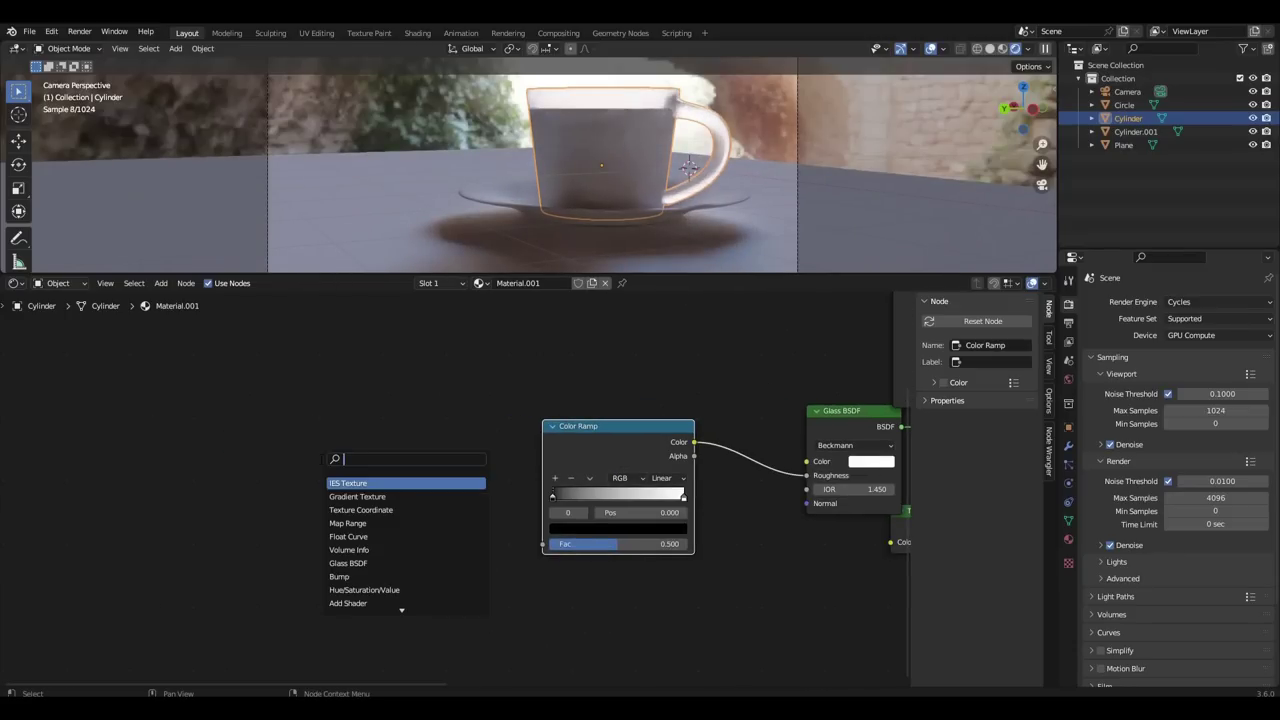
pyautogui.write('no')
pyautogui.click(389, 484)
pyautogui.click(443, 488)
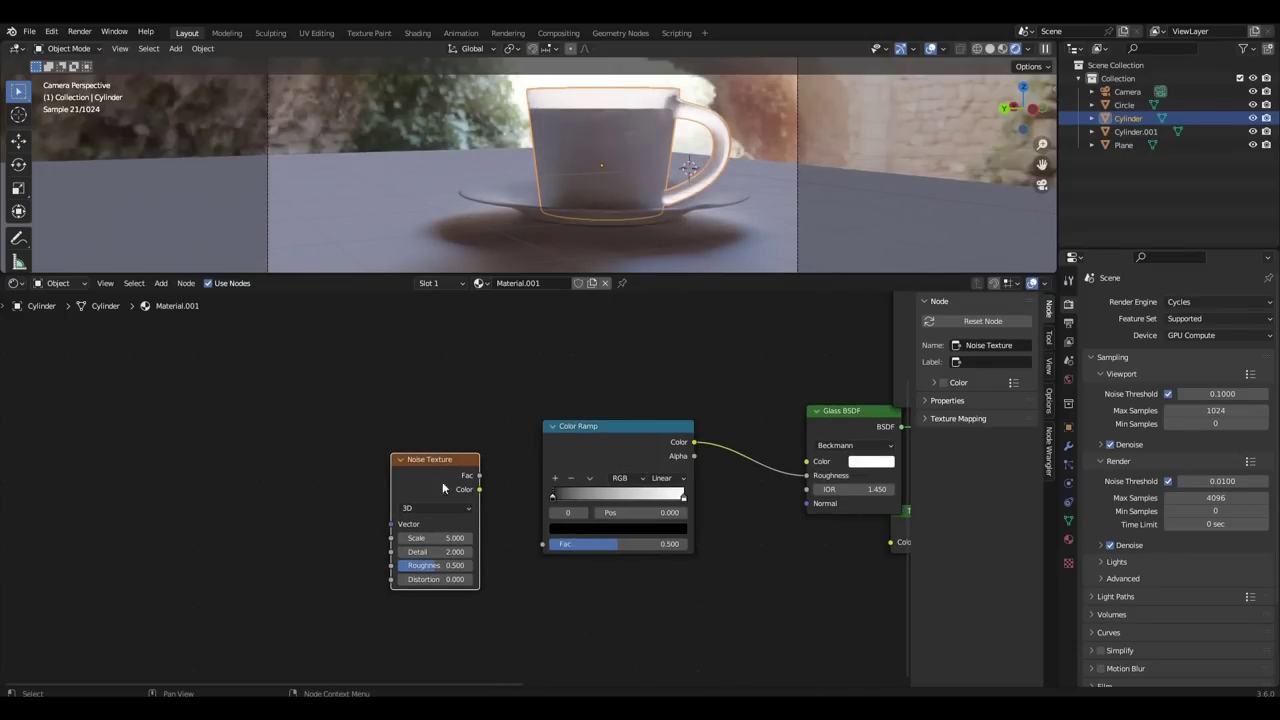
pyautogui.moveTo(479, 476); pyautogui.dragTo(542, 544)
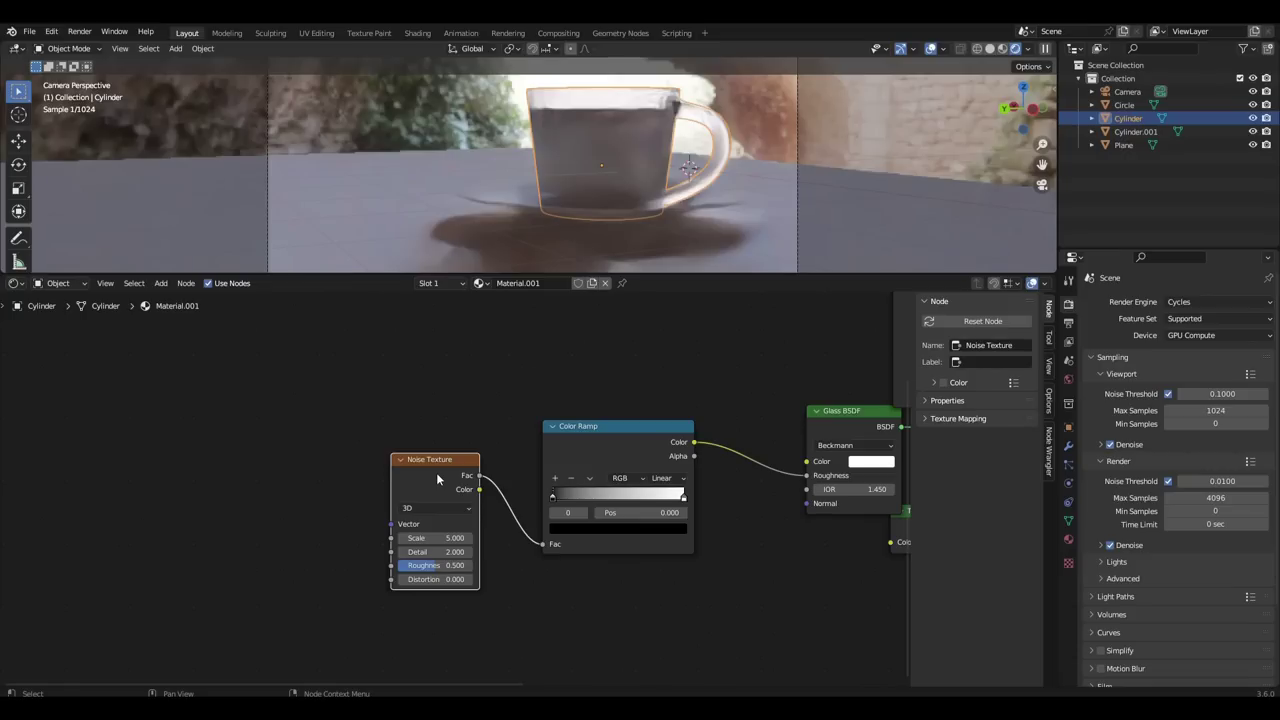
# Step: Add Texture Coordinate and Mapping nodes to the Noise Texture and feed the Mapping node from the Object output
pyautogui.hotkey('ctrl', 't')
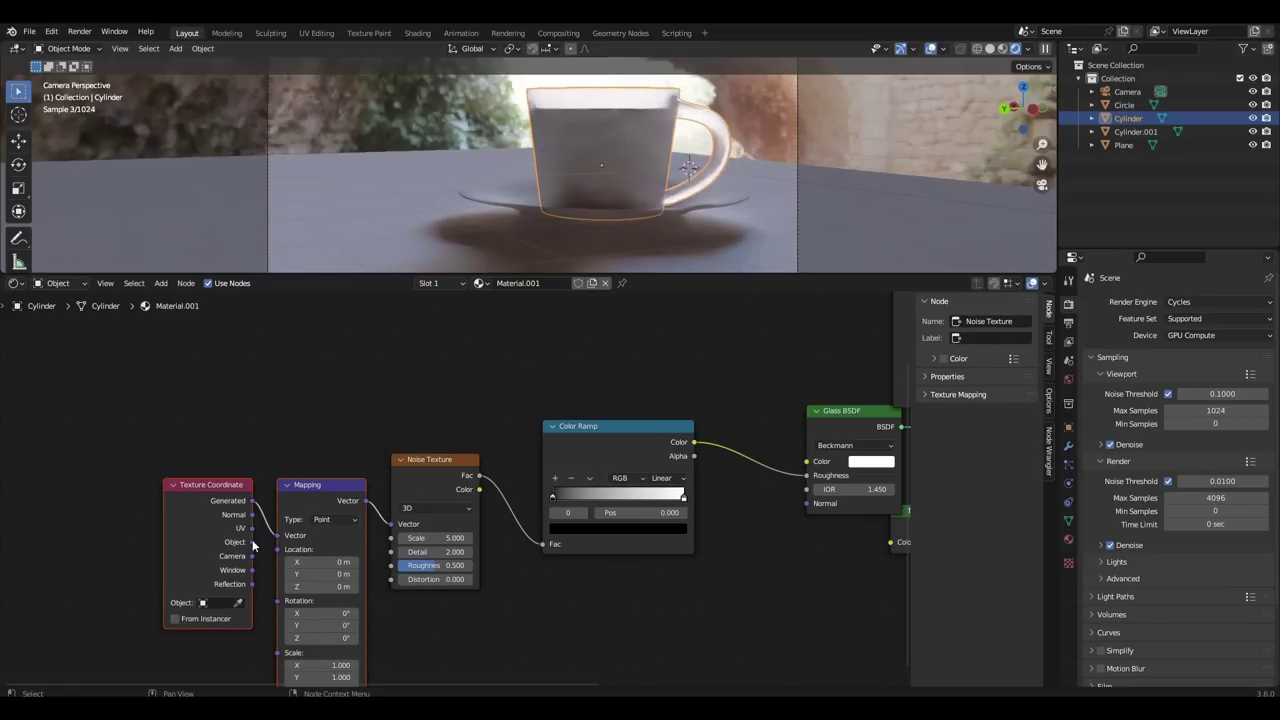
pyautogui.moveTo(252, 541); pyautogui.dragTo(278, 531)
pyautogui.press('Home')
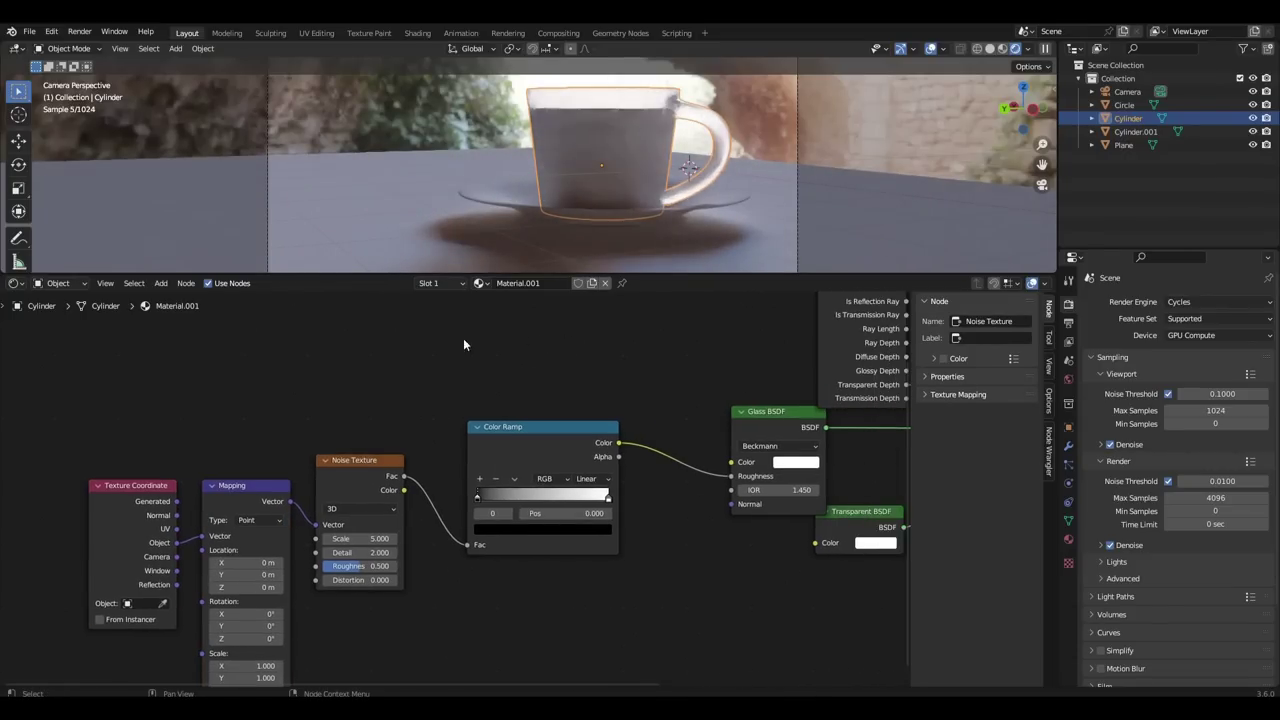
# Step: Set the Noise Texture's Scale to 0.9 and move the Color Ramp's black stop to about 0.486
pyautogui.doubleClick(340, 546)
pyautogui.write('0.9')
pyautogui.press('Return')
pyautogui.scroll(4, 605, 210)
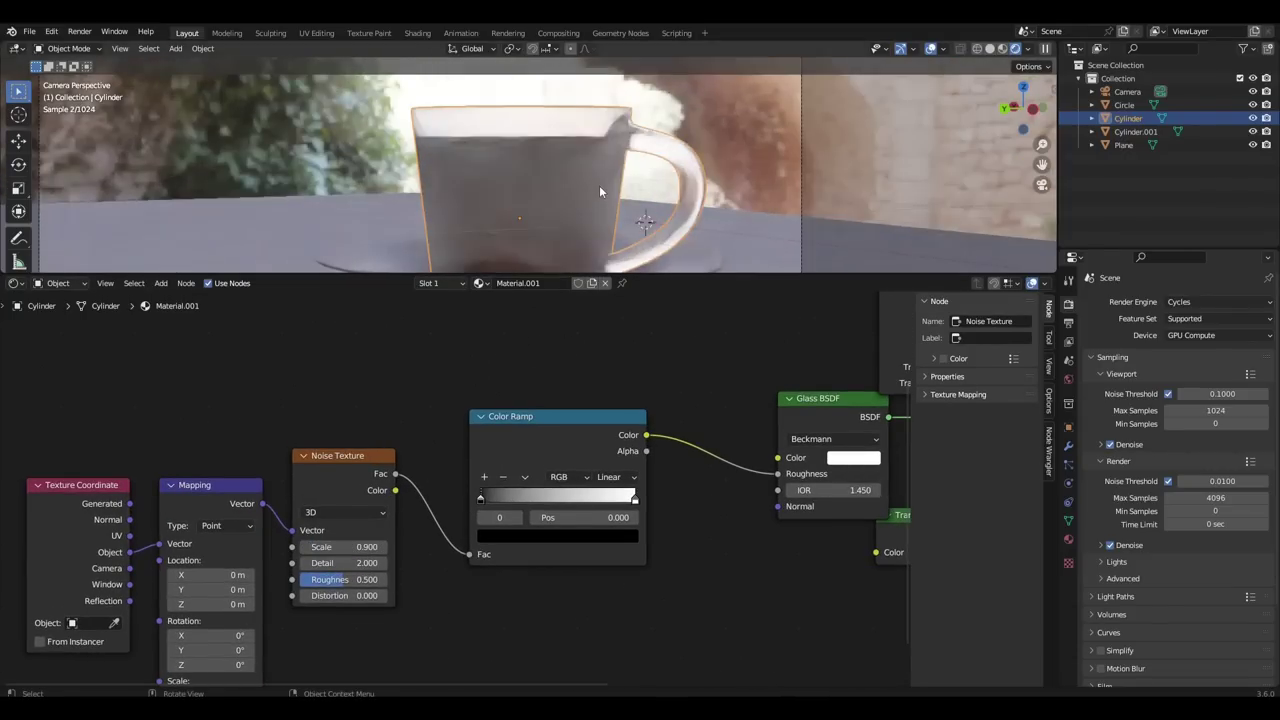
pyautogui.moveTo(481, 497); pyautogui.dragTo(557, 499)
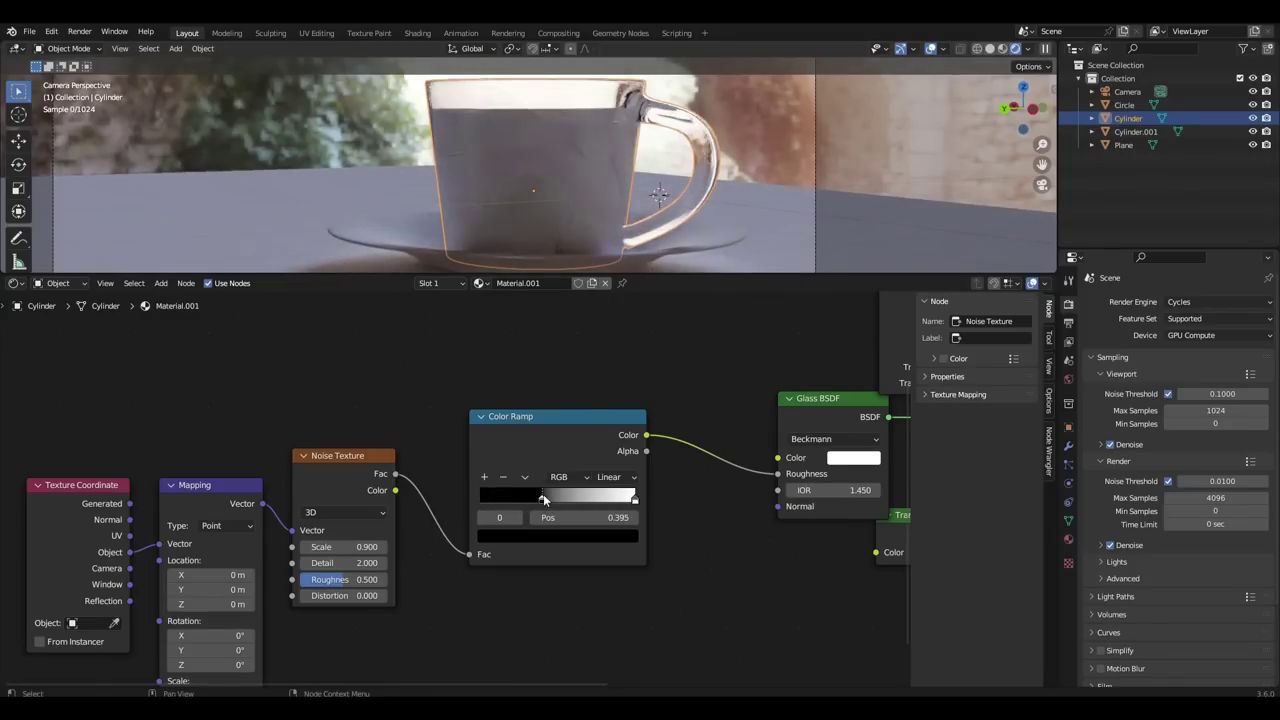
# Step: Set the Noise Texture's Roughness to 0.6 and its Detail to 8
pyautogui.moveTo(348, 582)
pyautogui.mouseDown()
pyautogui.moveTo(381, 583)
pyautogui.moveTo(357, 581)
pyautogui.mouseUp()
pyautogui.doubleClick(350, 565)
pyautogui.write('8')
pyautogui.click(349, 565)
pyautogui.write('8')
pyautogui.press('Return')
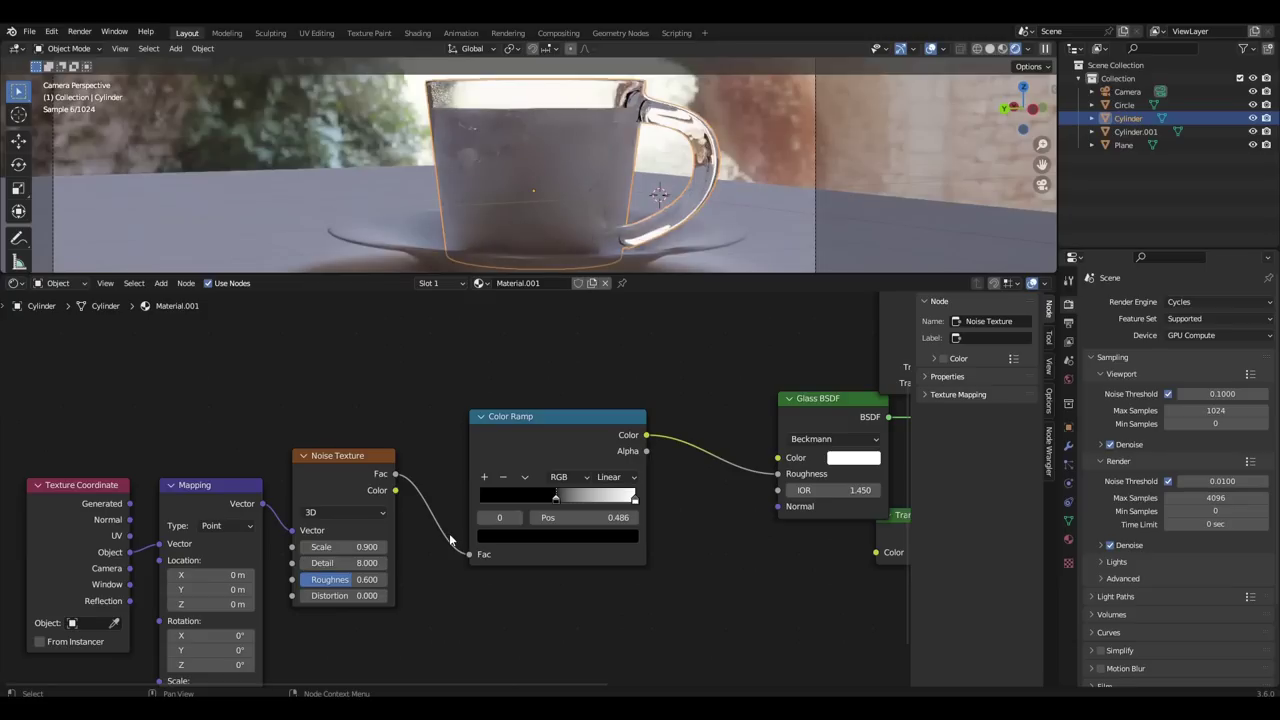
# Step: Select the coffee inside the mug and create a new material for it
pyautogui.click(568, 198)
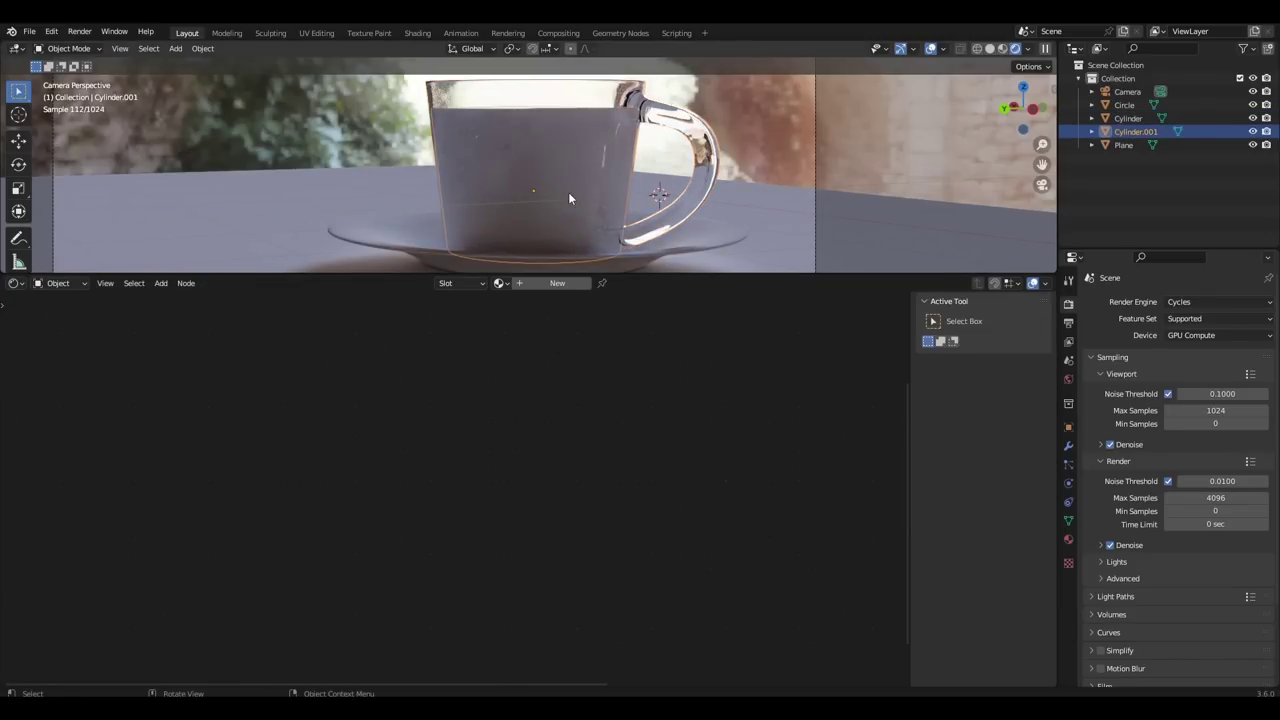
pyautogui.click(557, 284)
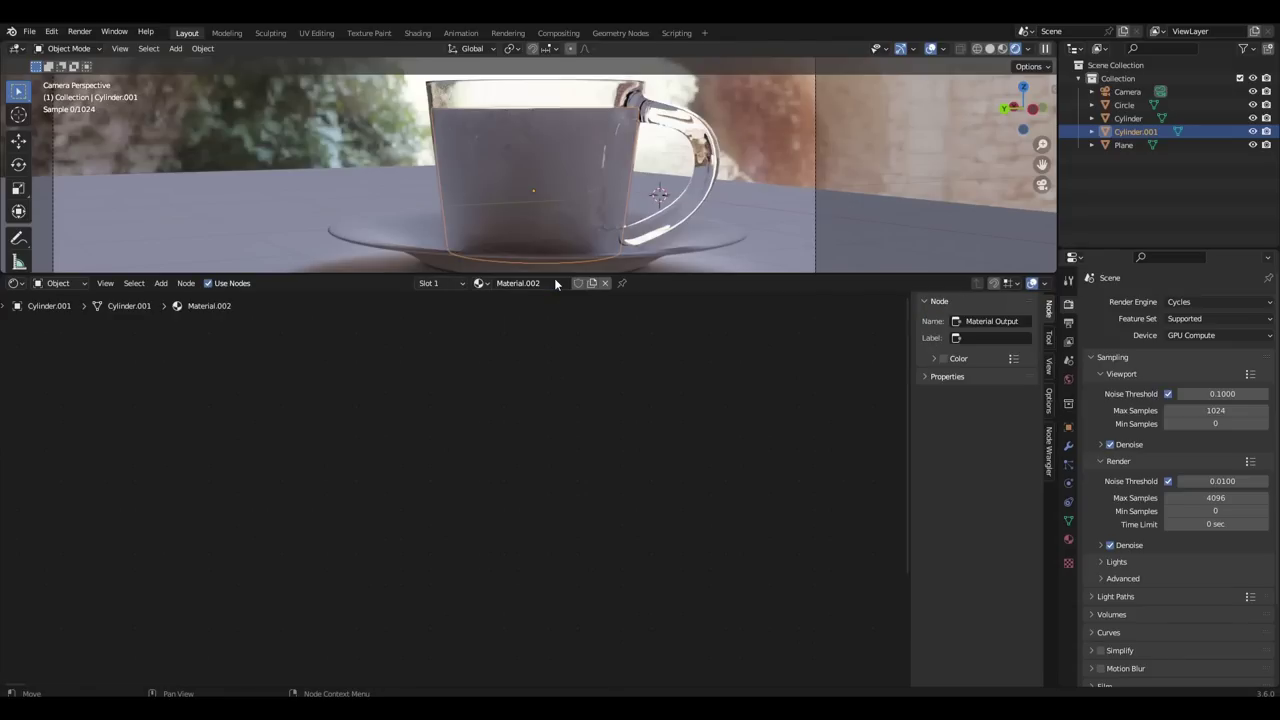
pyautogui.press('Home')
pyautogui.moveTo(285, 441); pyautogui.dragTo(182, 426, button='middle')
pyautogui.click(645, 486)
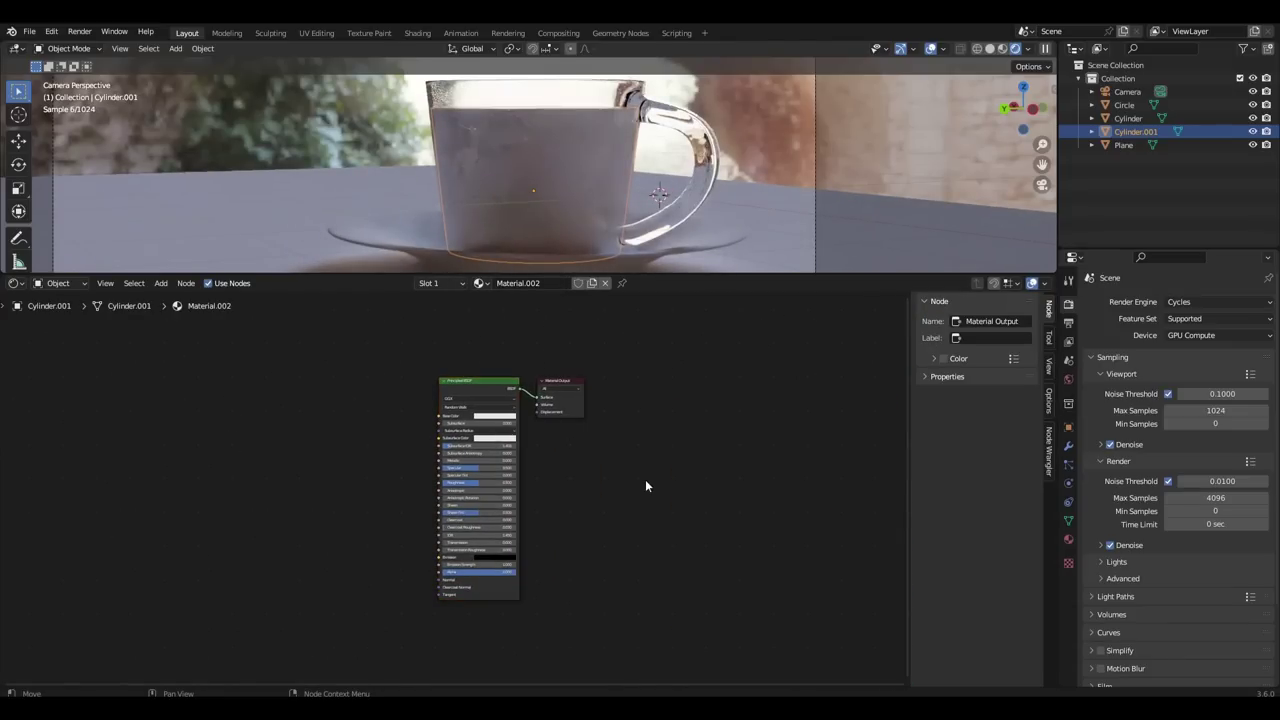
# Step: Set the coffee material's Transmission to 1 and Roughness to 0
pyautogui.scroll(6, 521, 455)
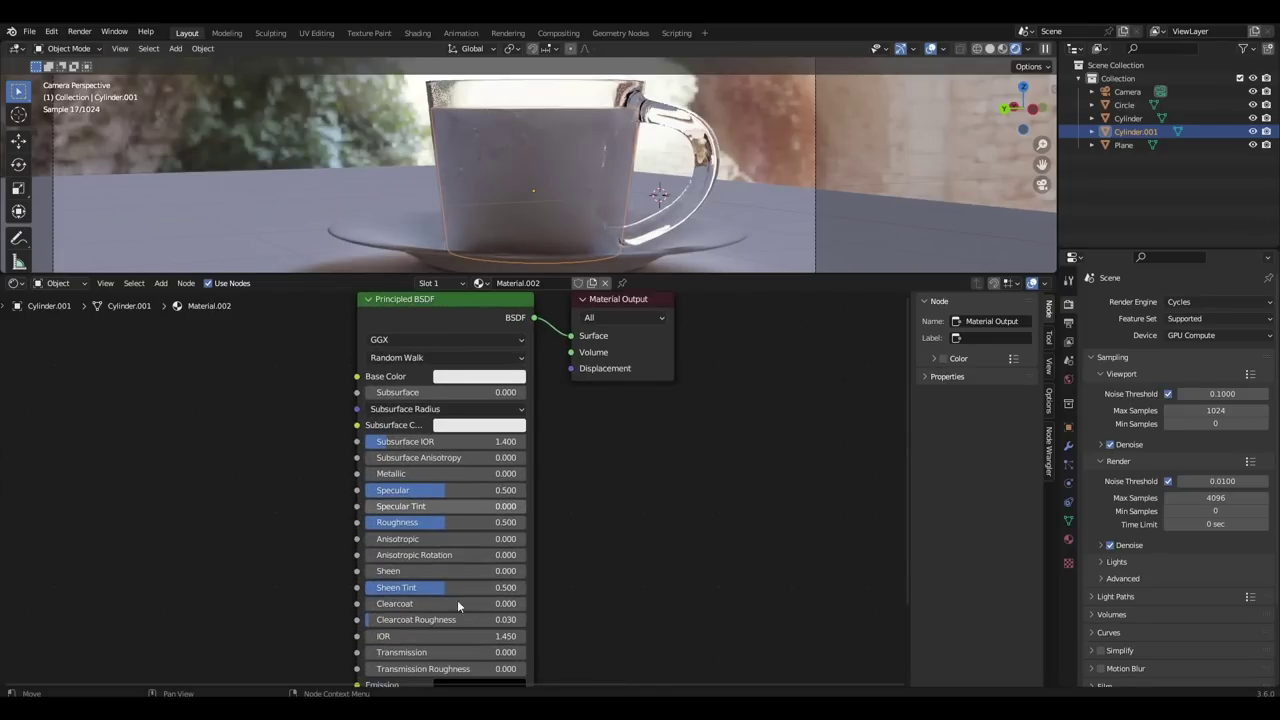
pyautogui.moveTo(456, 559); pyautogui.dragTo(451, 523, button='middle')
pyautogui.moveTo(426, 590); pyautogui.dragTo(536, 588)
pyautogui.moveTo(452, 478); pyautogui.dragTo(466, 514, button='middle')
pyautogui.moveTo(462, 495); pyautogui.dragTo(380, 495)
# Step: Move the Principled BSDF away from the Material Output and set its Base Color to orange, hue about 0.05 and saturation about 0.88
pyautogui.scroll(-4, 596, 420)
pyautogui.moveTo(590, 420); pyautogui.dragTo(578, 508, button='middle')
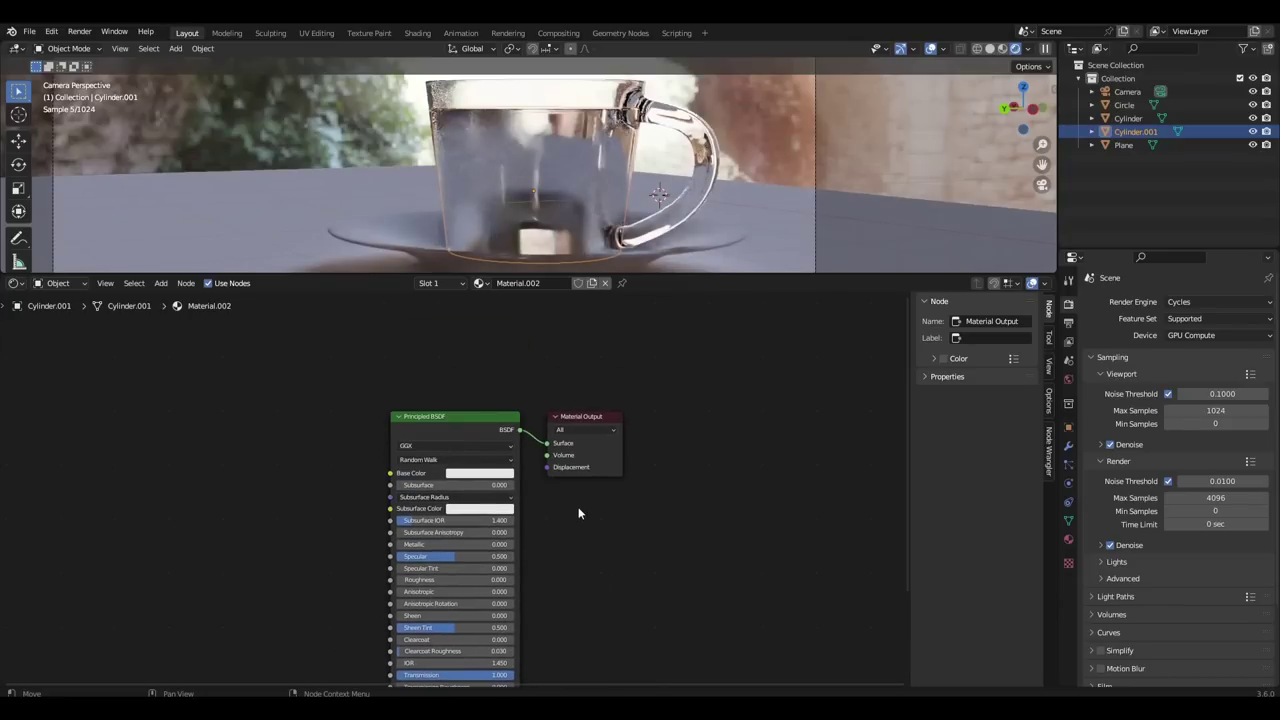
pyautogui.moveTo(468, 442); pyautogui.dragTo(285, 382)
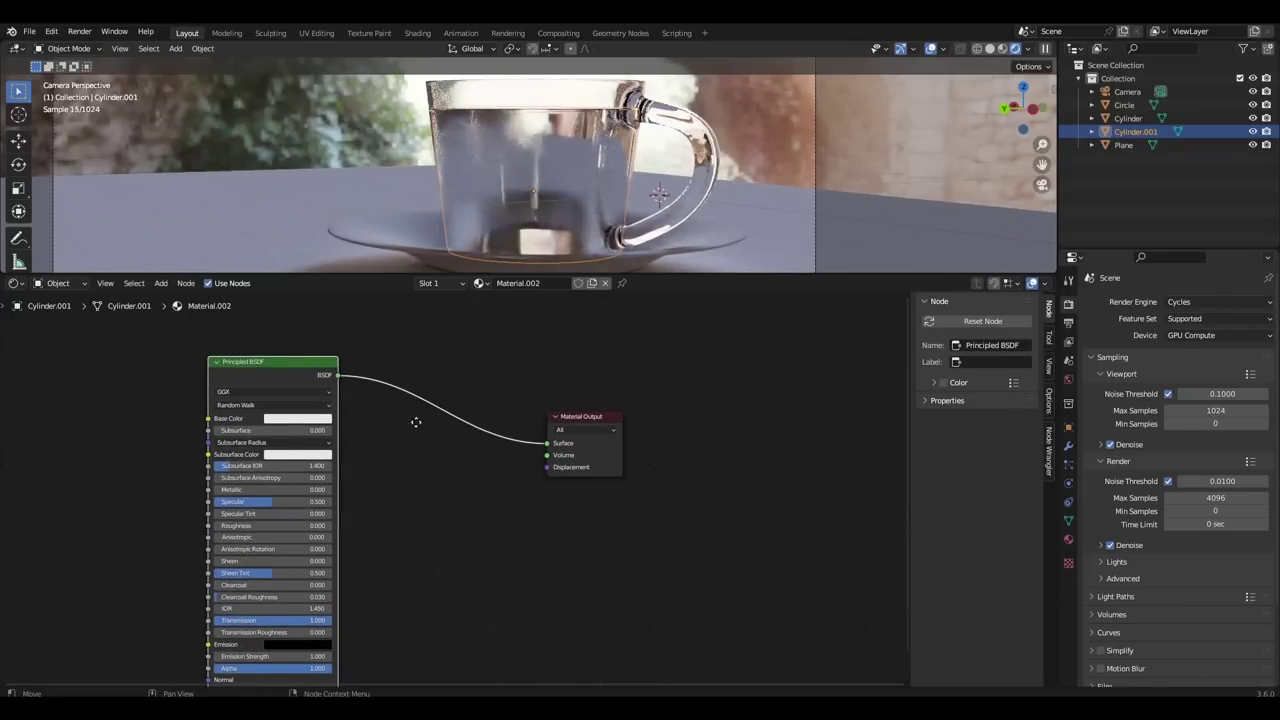
pyautogui.scroll(2, 474, 430)
pyautogui.click(475, 420)
pyautogui.click(459, 297)
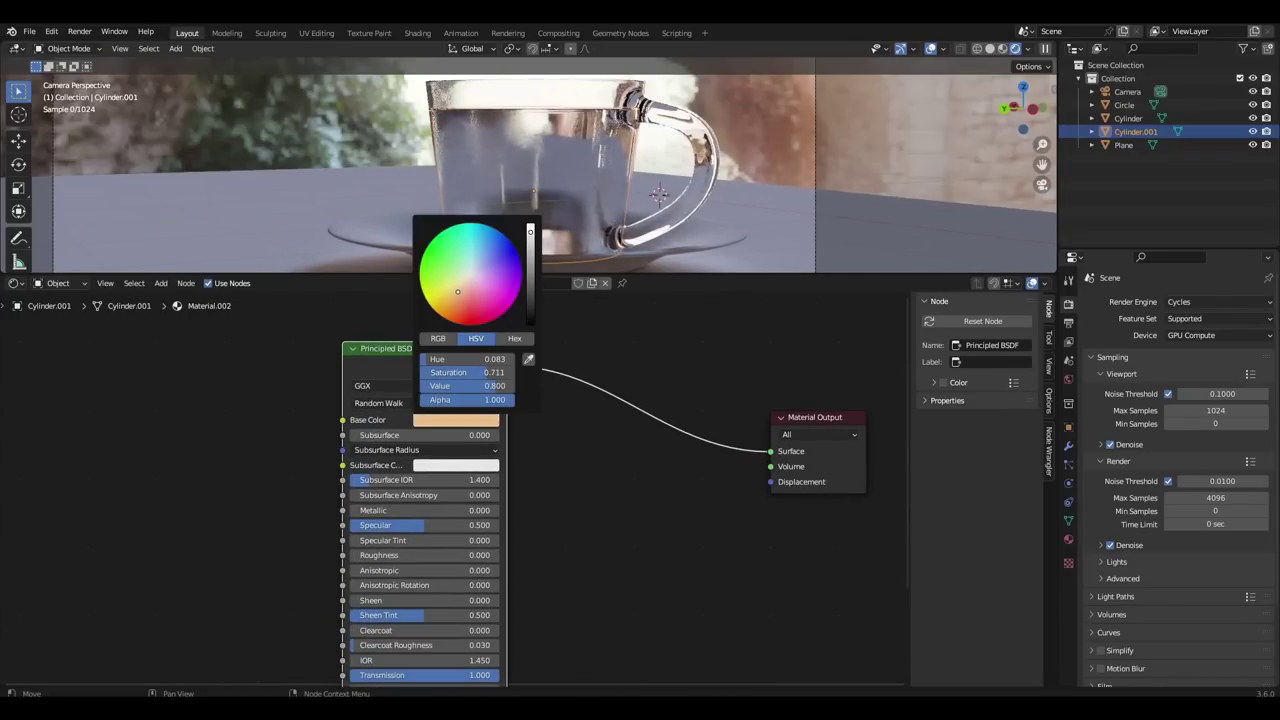
pyautogui.moveTo(459, 303); pyautogui.dragTo(456, 303)
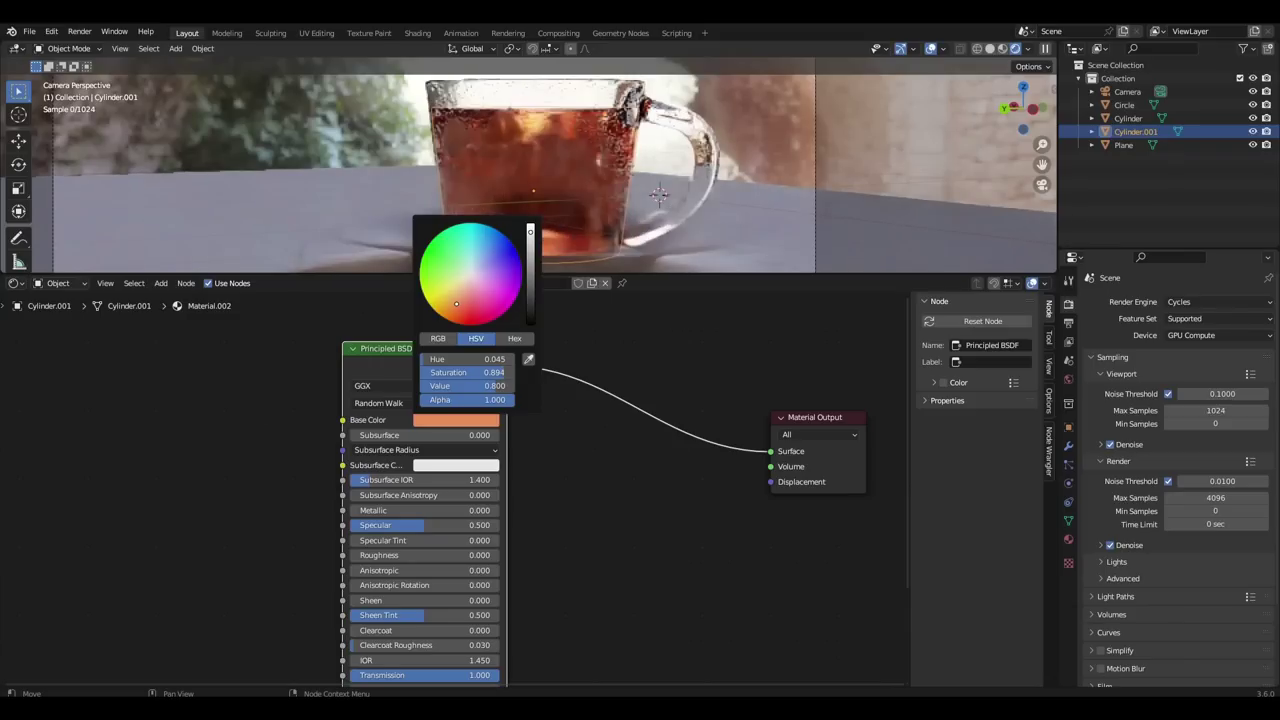
# Step: Add a Volume Absorption node and connect its Volume output to the Material Output's Volume input
pyautogui.hotkey('shift', 'a')
pyautogui.click(641, 473)
pyautogui.write('vol')
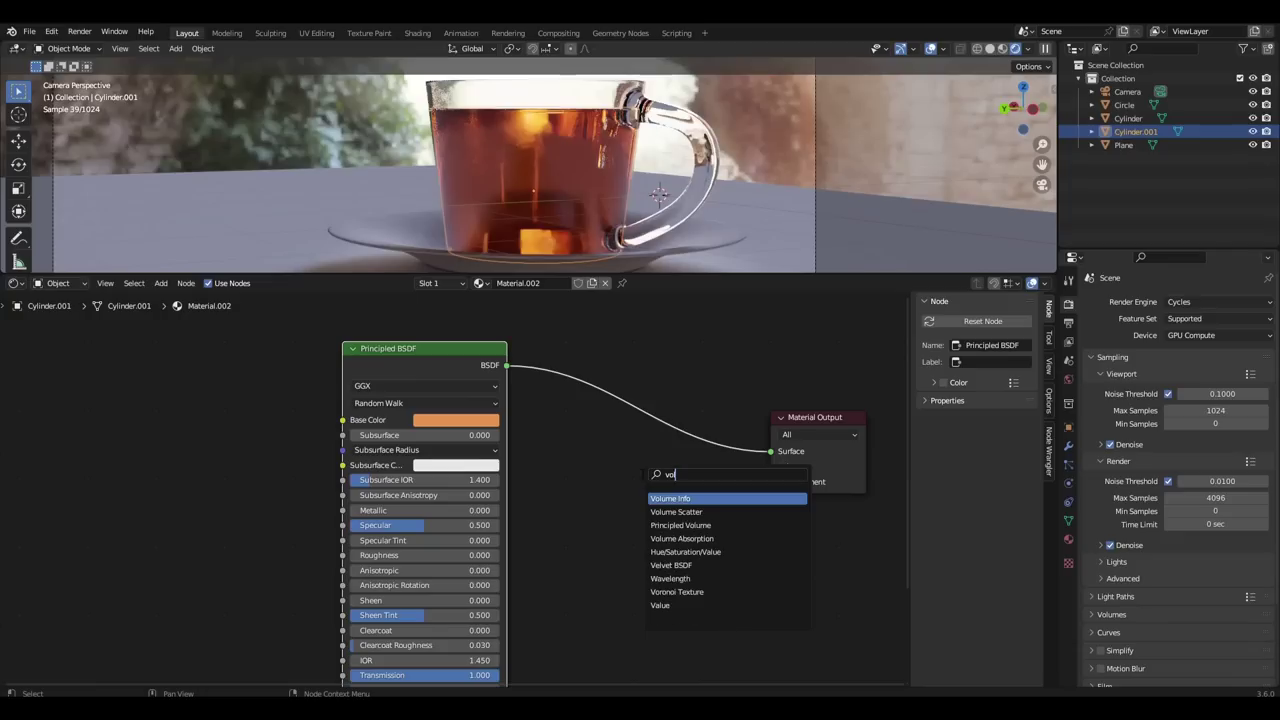
pyautogui.write('um')
pyautogui.press('Down')
pyautogui.press('Down')
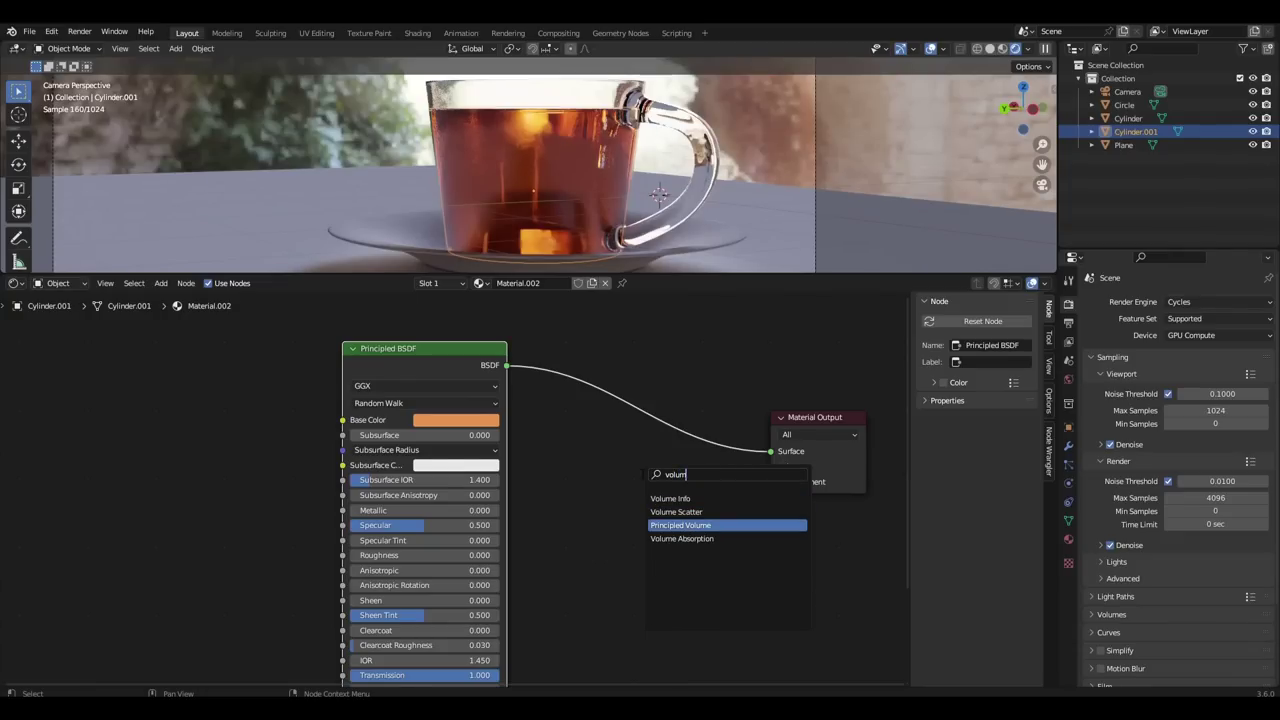
pyautogui.press('Down')
pyautogui.press('Return')
pyautogui.click(600, 482)
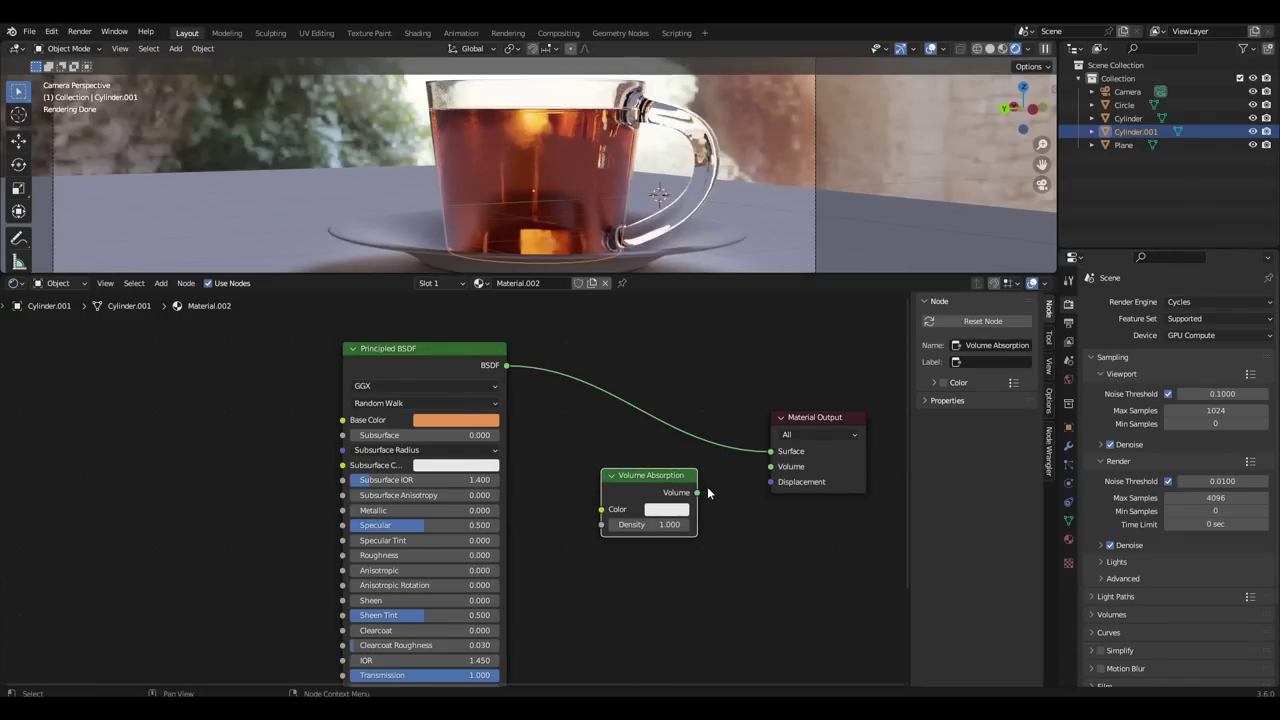
pyautogui.moveTo(697, 493); pyautogui.dragTo(770, 466)
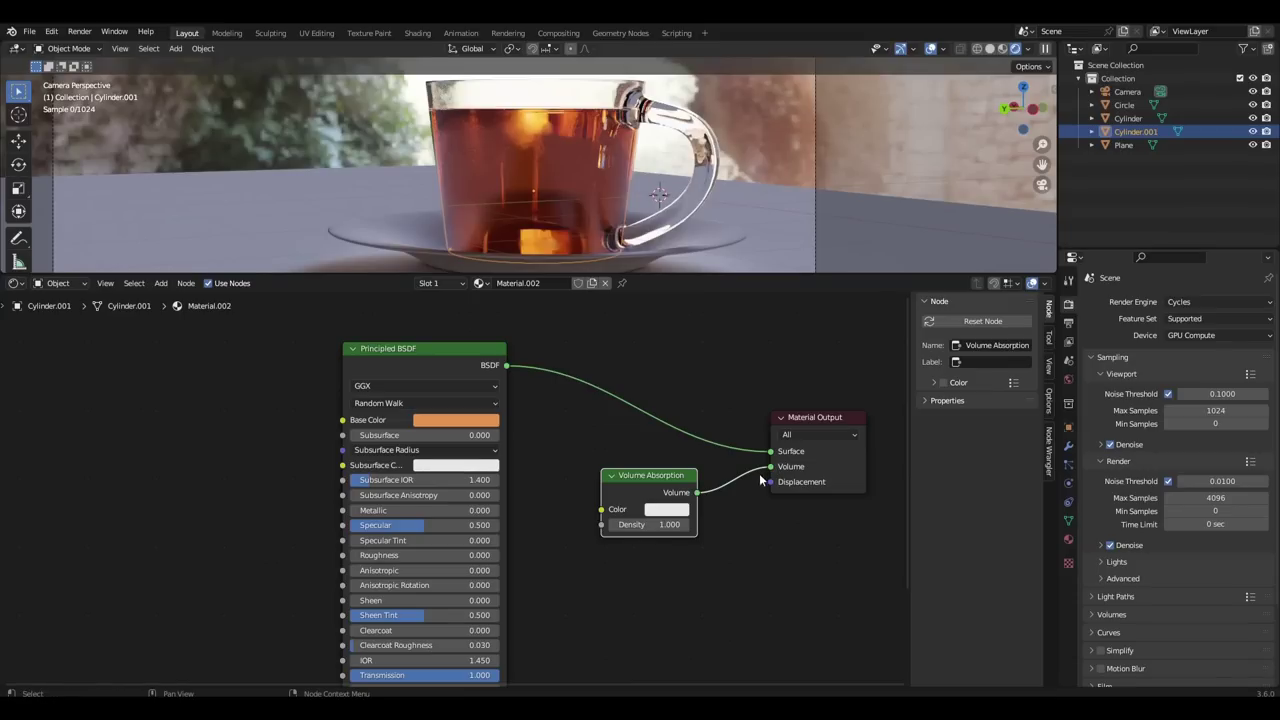
# Step: Set the Volume Absorption's Density to 3 and its Color to a copy of the orange Base Color darkened to a value of about 0.167
pyautogui.doubleClick(637, 525)
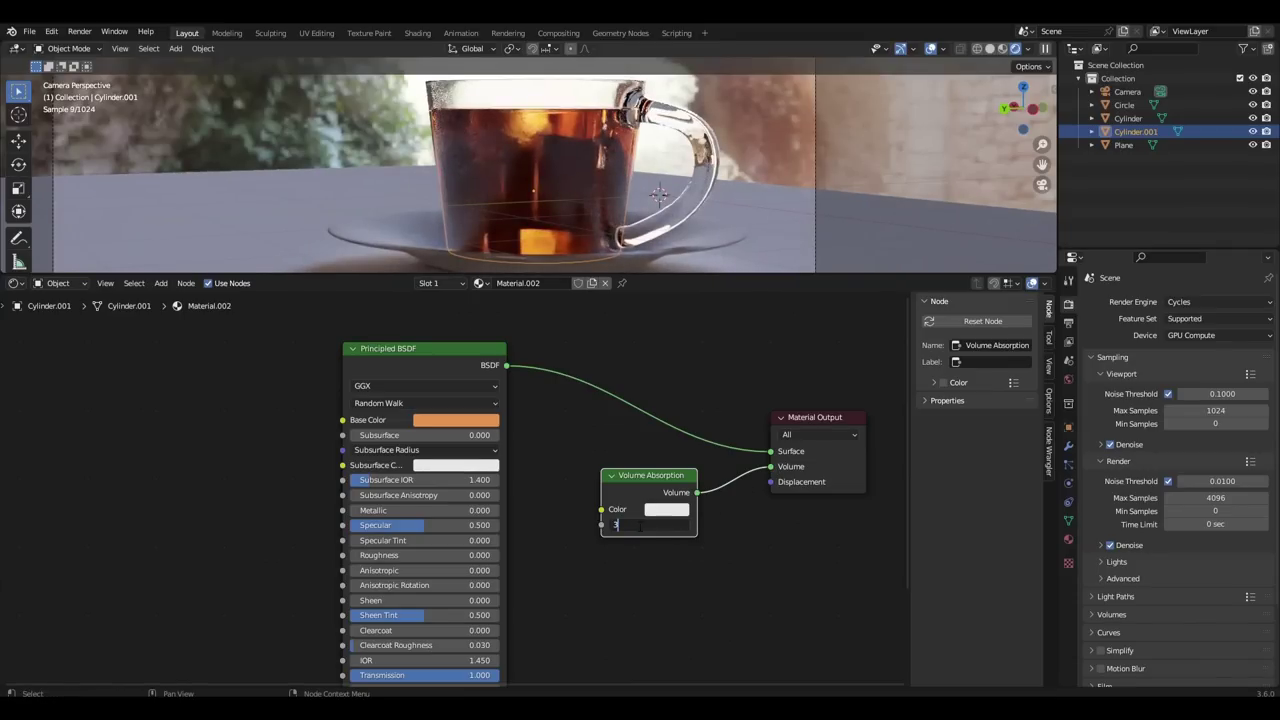
pyautogui.press('Return')
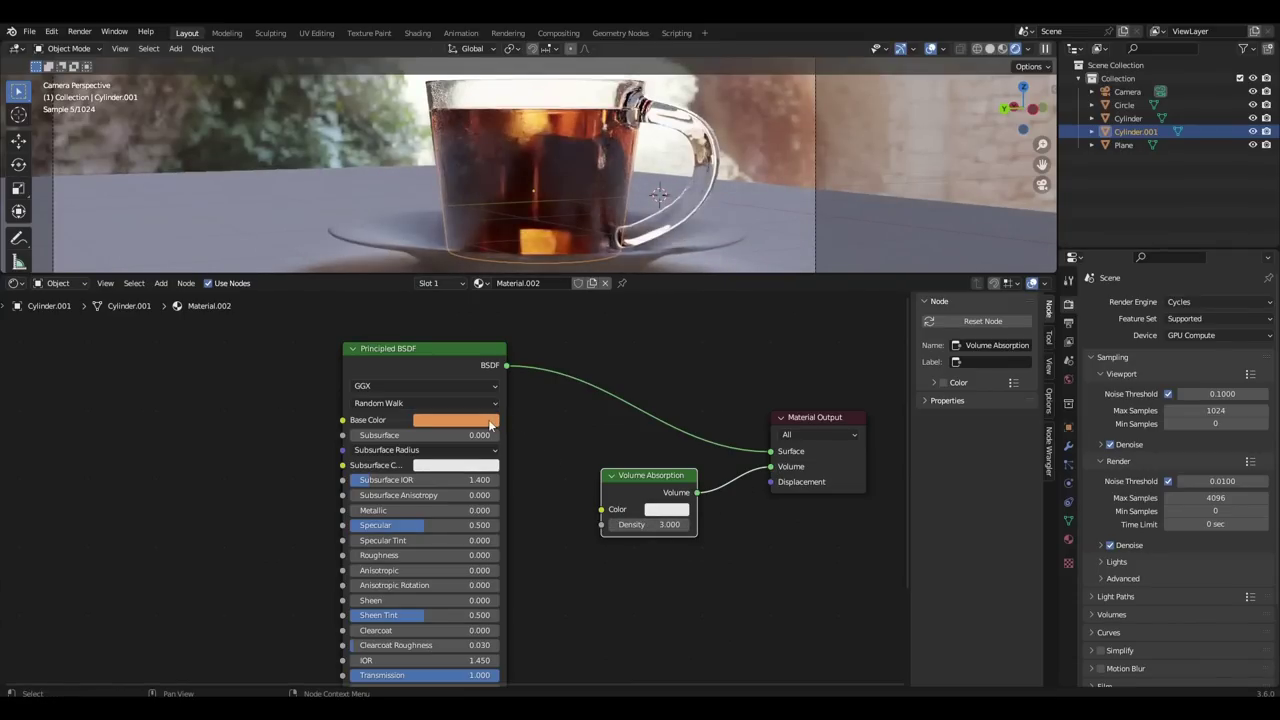
pyautogui.hotkey('ctrl', 'v')
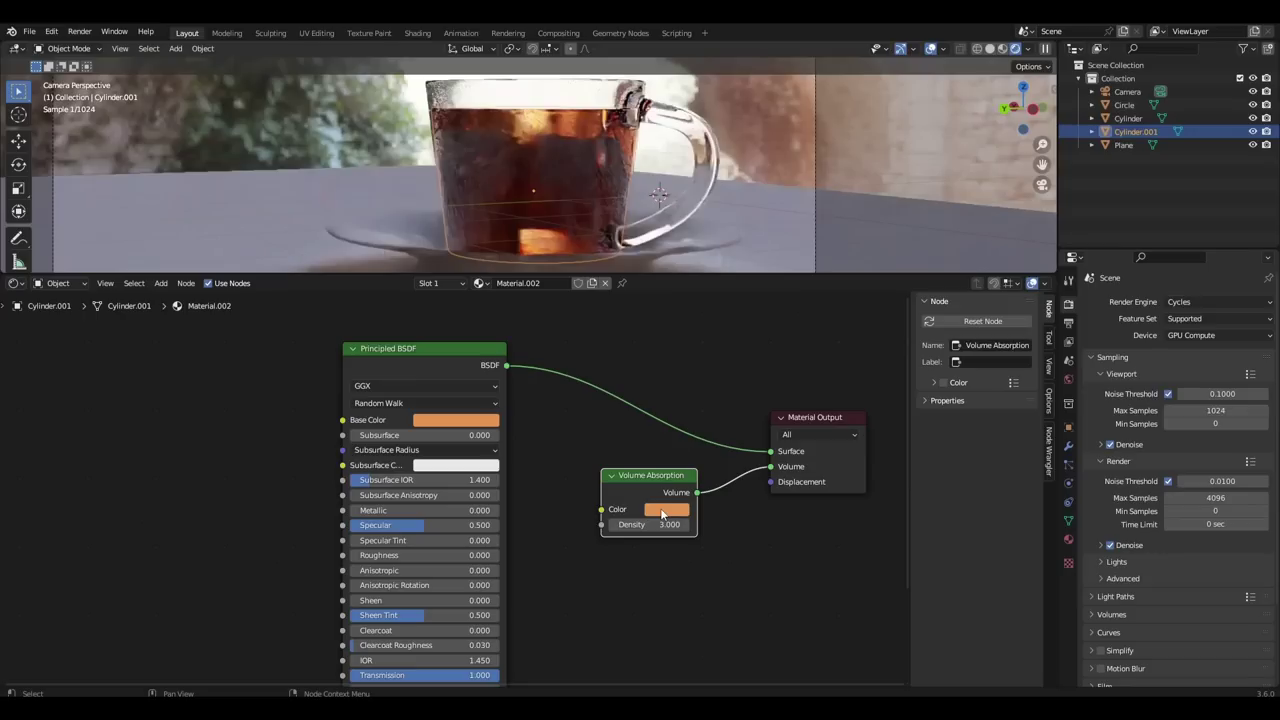
pyautogui.click(662, 511)
pyautogui.moveTo(764, 338); pyautogui.dragTo(763, 365)
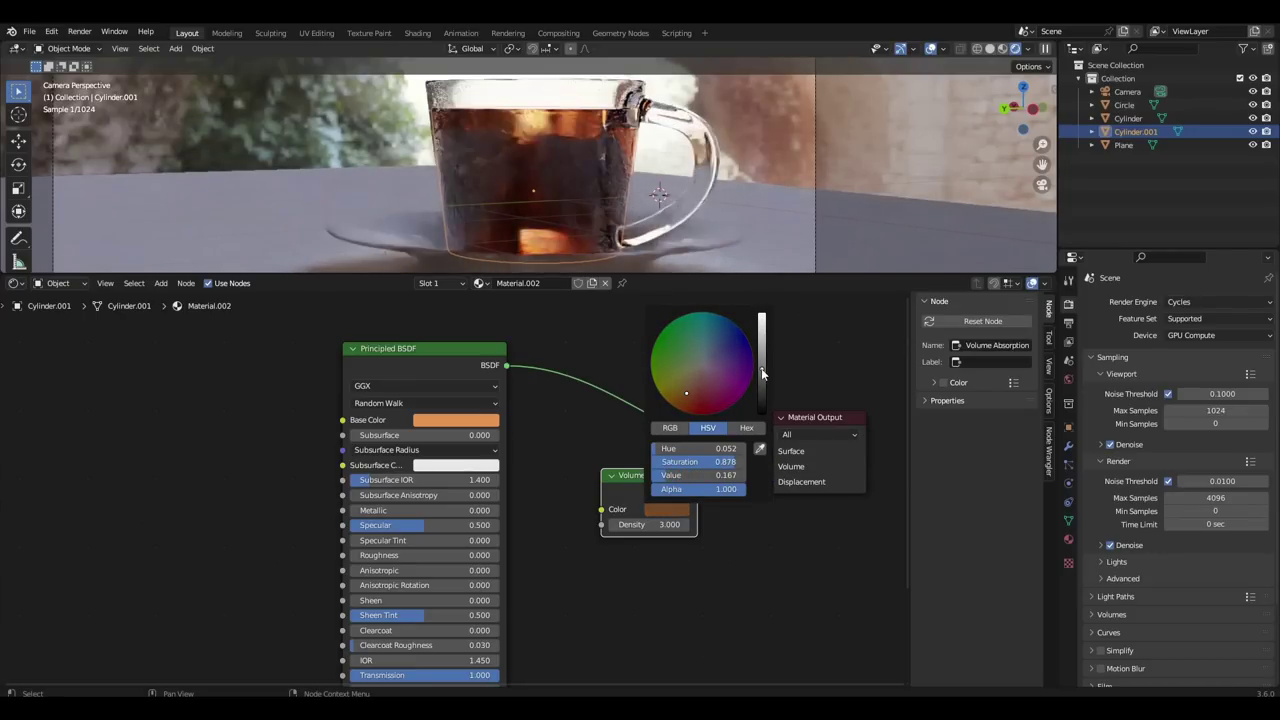
# Step: Give the saucer a new material with Roughness 0.25 and a pure white Base Color
pyautogui.click(588, 240)
pyautogui.click(556, 284)
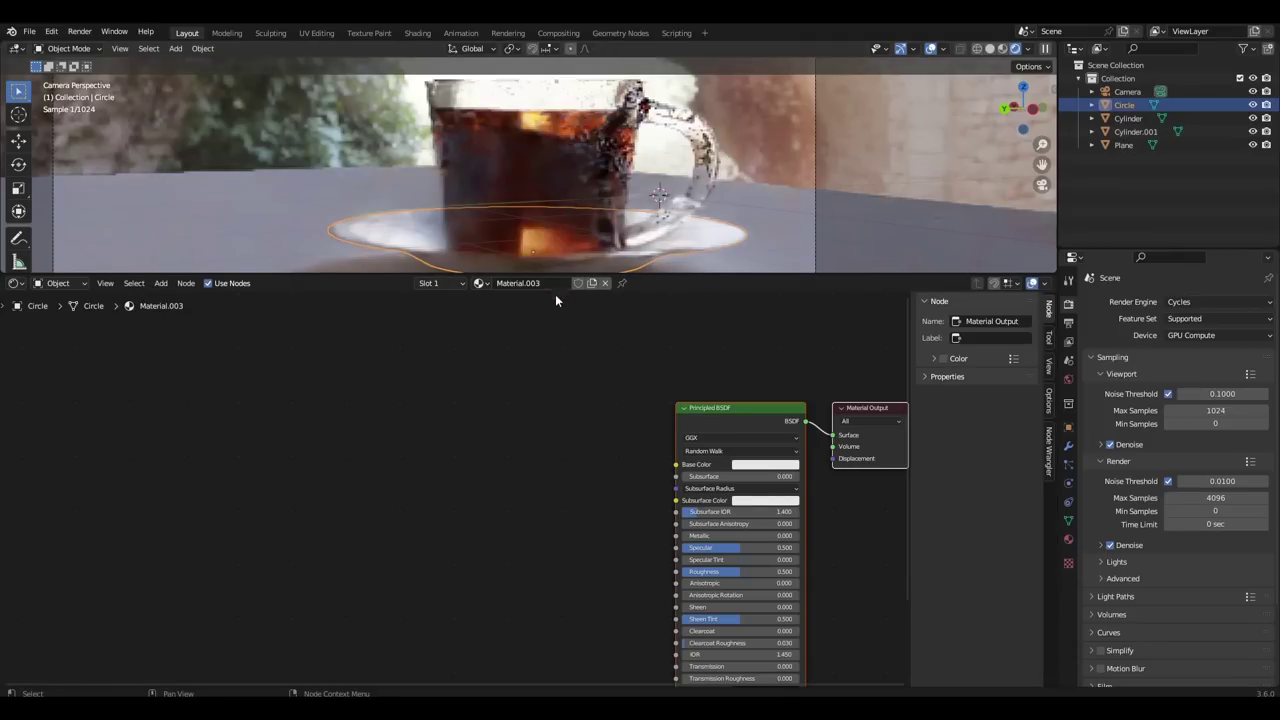
pyautogui.moveTo(569, 437); pyautogui.dragTo(452, 417, button='middle')
pyautogui.scroll(2, 452, 417)
pyautogui.moveTo(594, 512); pyautogui.dragTo(556, 512)
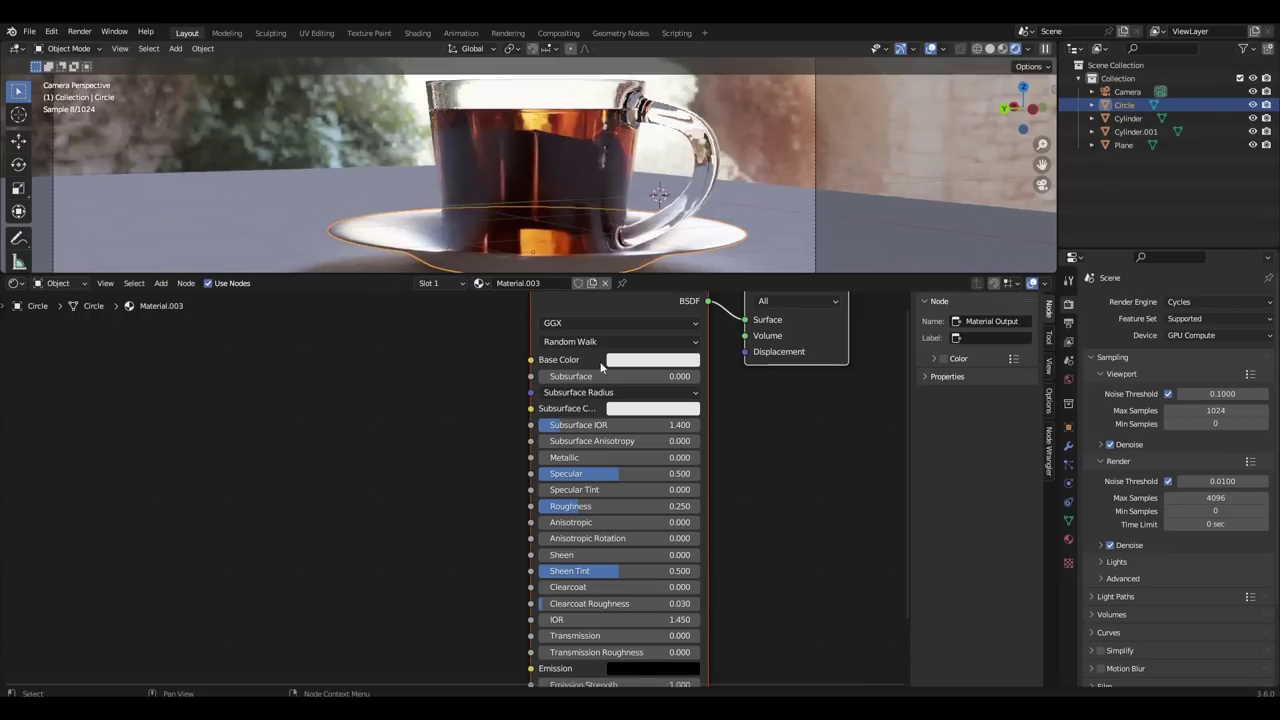
pyautogui.click(640, 361)
pyautogui.moveTo(738, 157); pyautogui.dragTo(738, 149)
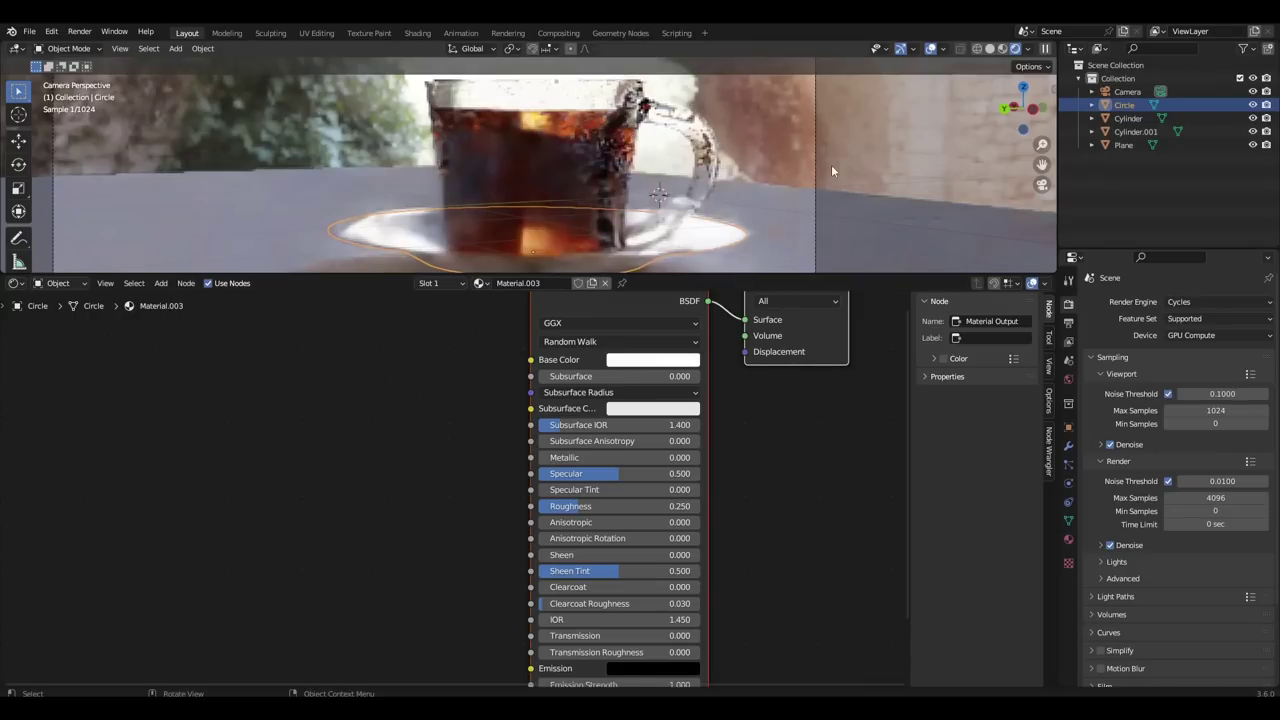
# Step: Select the ground plane and create a new material for it
pyautogui.scroll(-2, 843, 162)
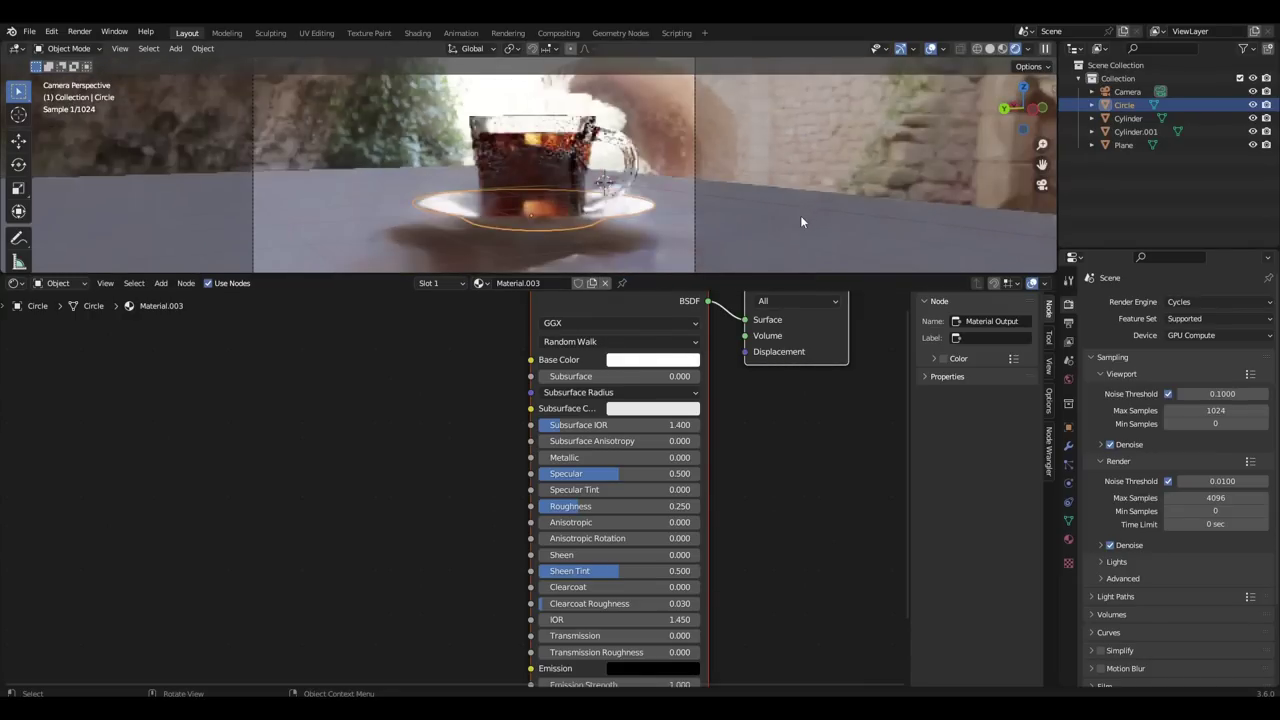
pyautogui.click(800, 216)
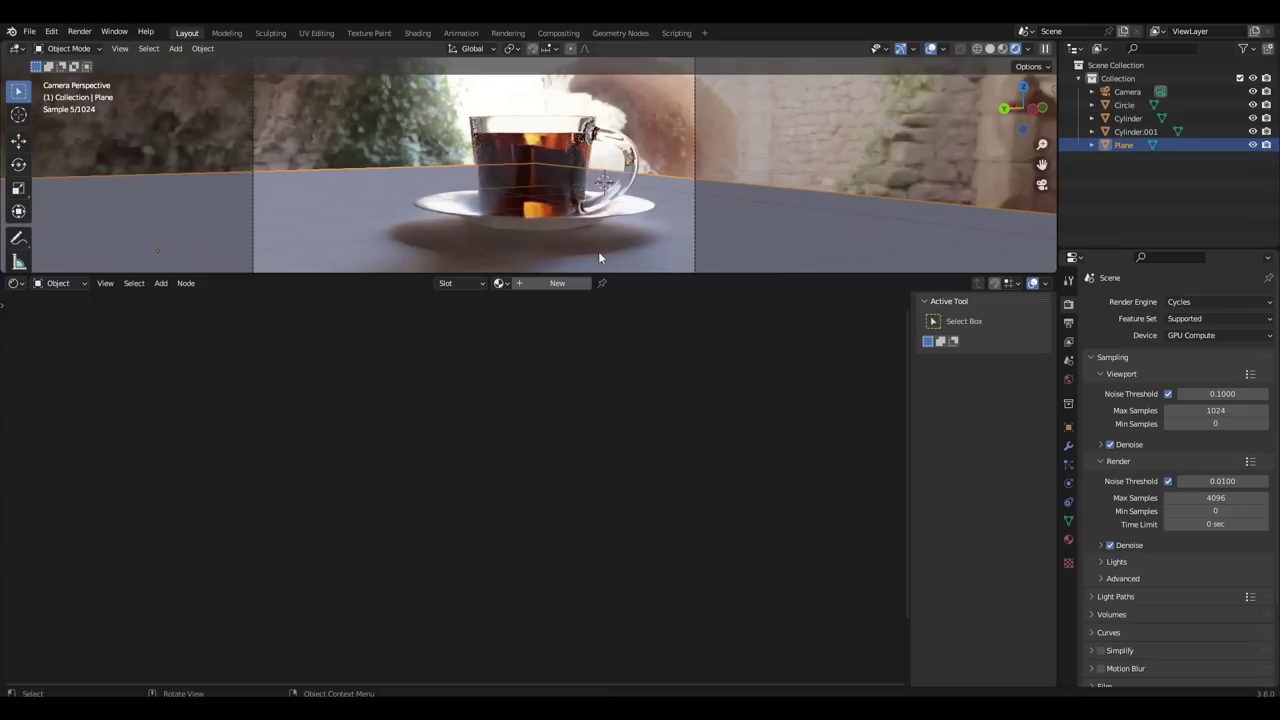
pyautogui.scroll(-2, 655, 224)
pyautogui.keyDown('shift'); pyautogui.moveTo(615, 256); pyautogui.dragTo(643, 223, button='middle'); pyautogui.keyUp('shift')
pyautogui.click(547, 282)
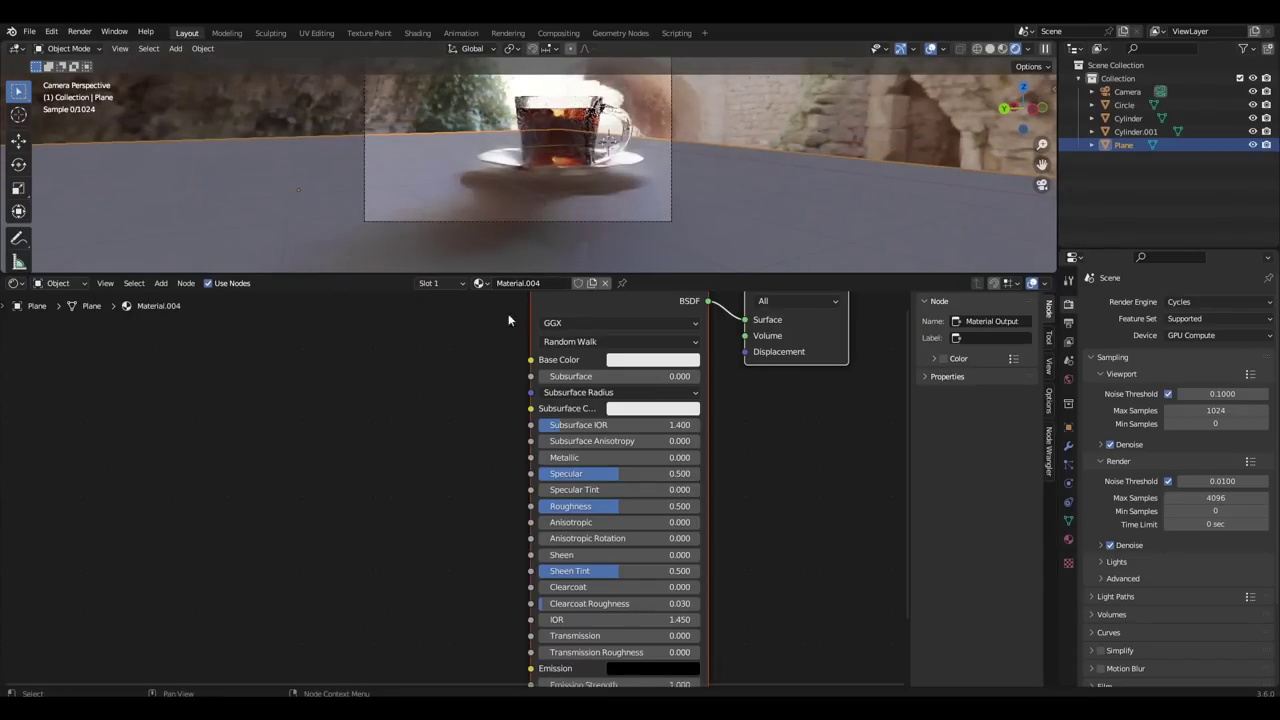
pyautogui.scroll(-4, 508, 335)
pyautogui.moveTo(508, 340); pyautogui.dragTo(574, 393, button='middle')
# Step: Load the wood_cabinet color, roughness, normal and displacement textures onto the plane's Principled BSDF with Node Wrangler's Principled Texture Setup
pyautogui.click(607, 368)
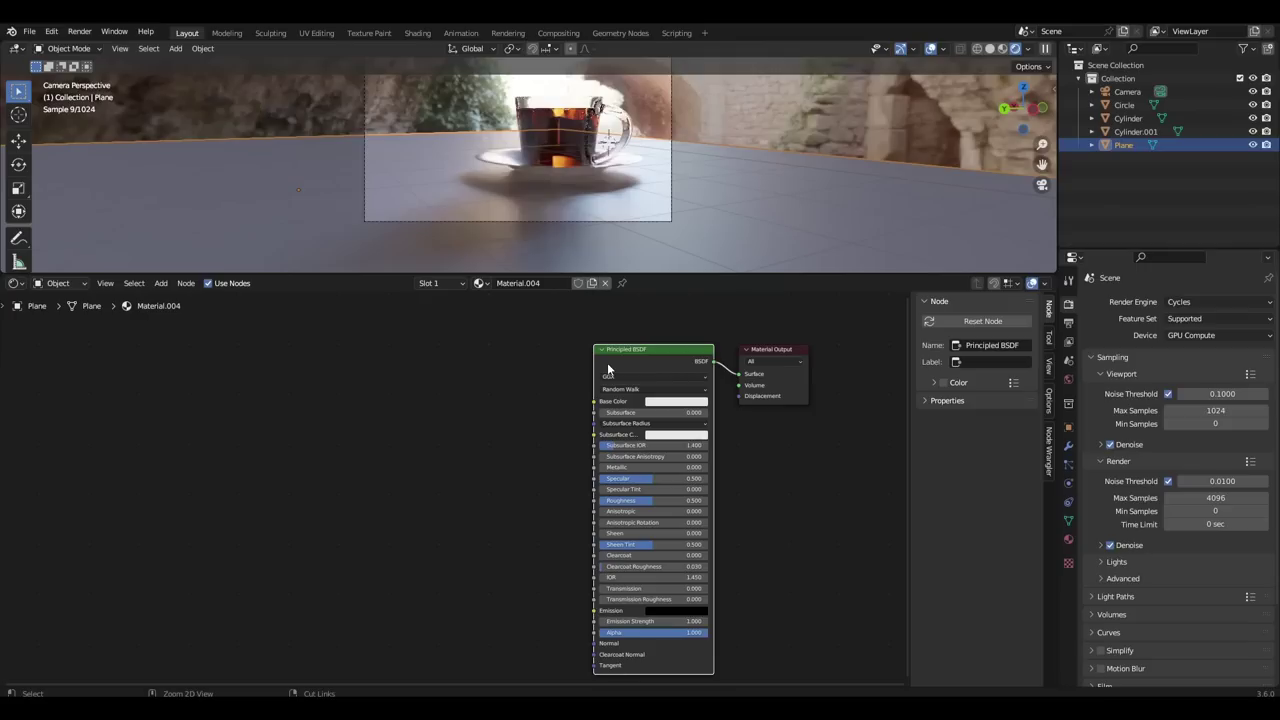
pyautogui.hotkey('ctrl', 'shift', 't')
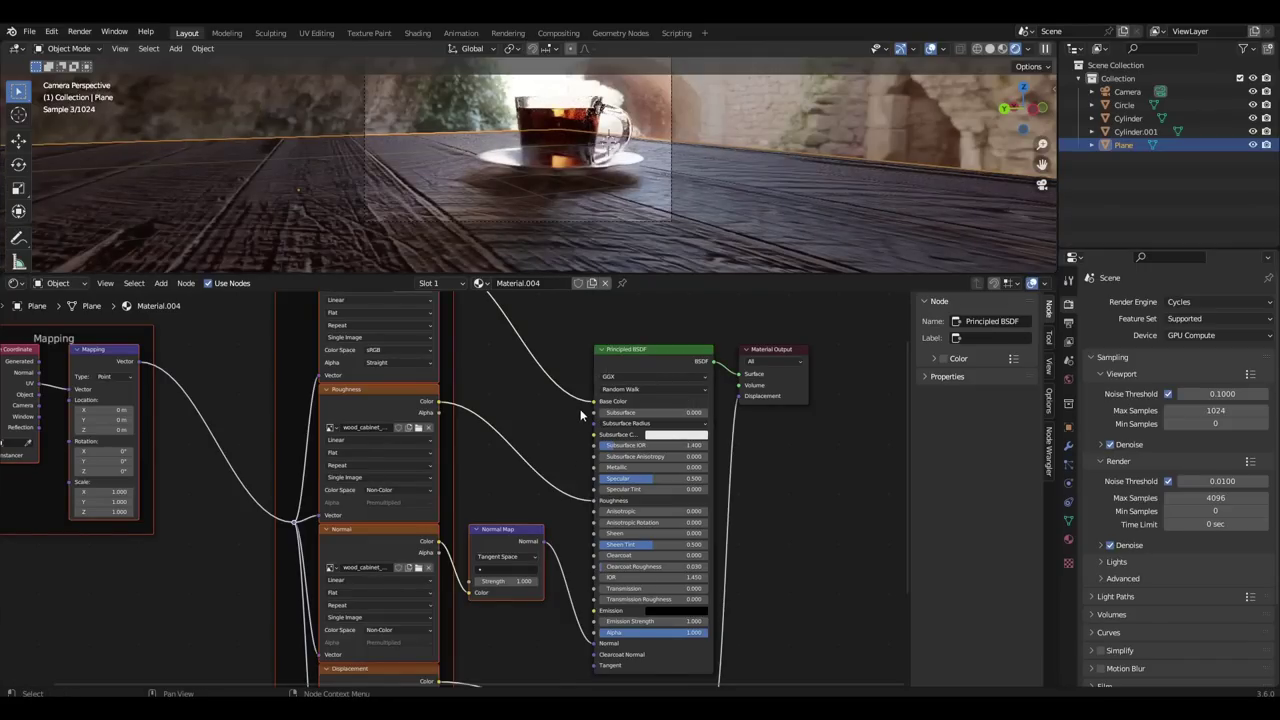
pyautogui.click(581, 412)
# Step: Set the Mapping node's X and Y Scale to 3 for the wood textures
pyautogui.moveTo(696, 376); pyautogui.dragTo(908, 314, button='middle')
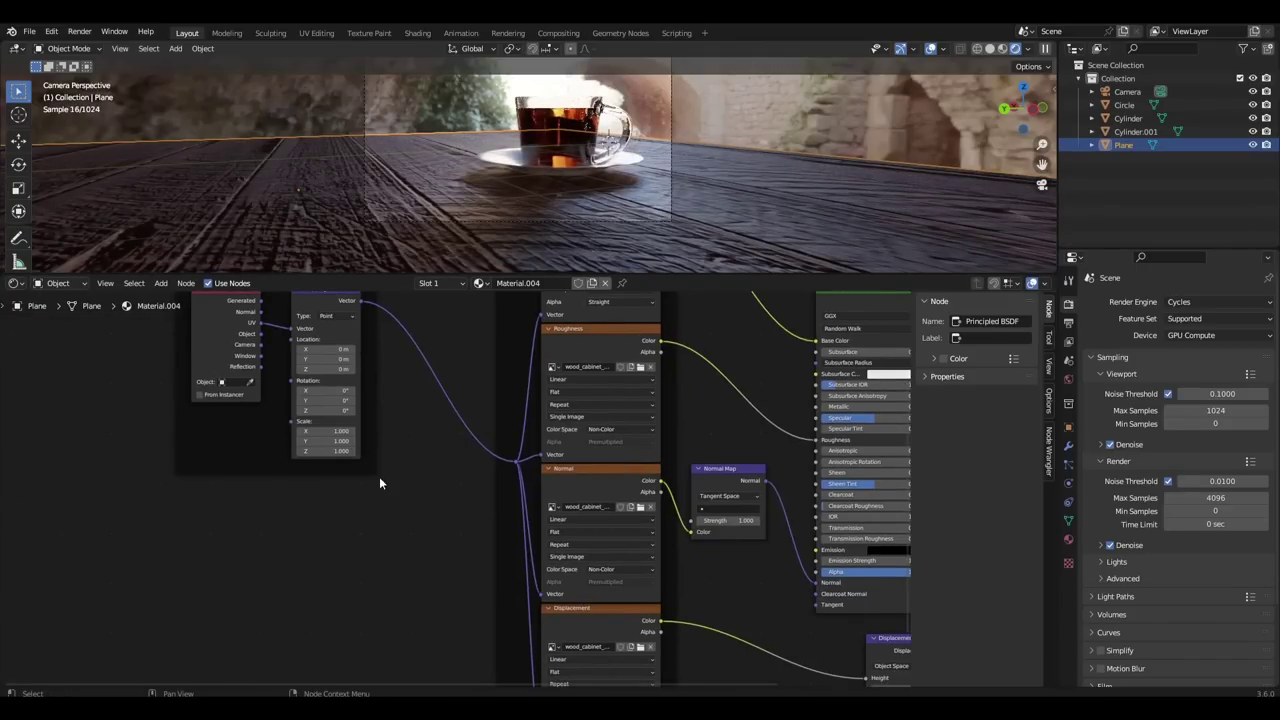
pyautogui.scroll(1, 304, 466)
pyautogui.moveTo(304, 466); pyautogui.dragTo(476, 503, button='middle')
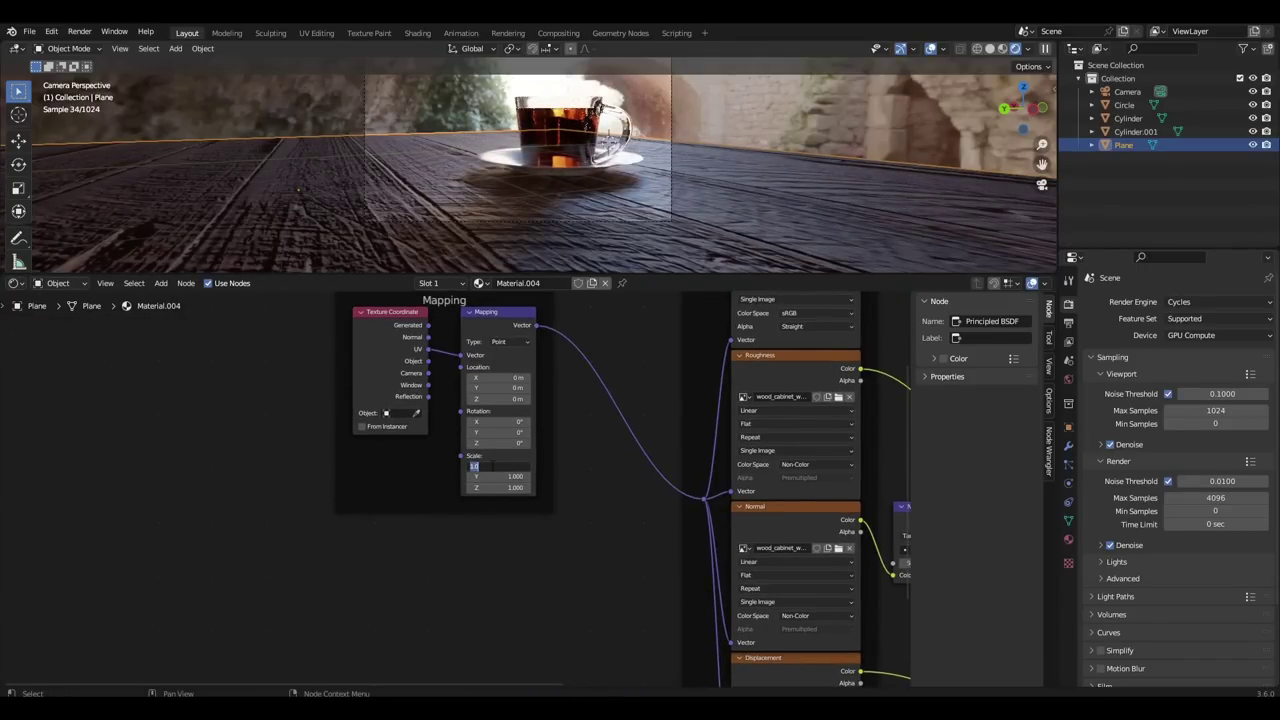
pyautogui.hotkey('ctrl', 'v')
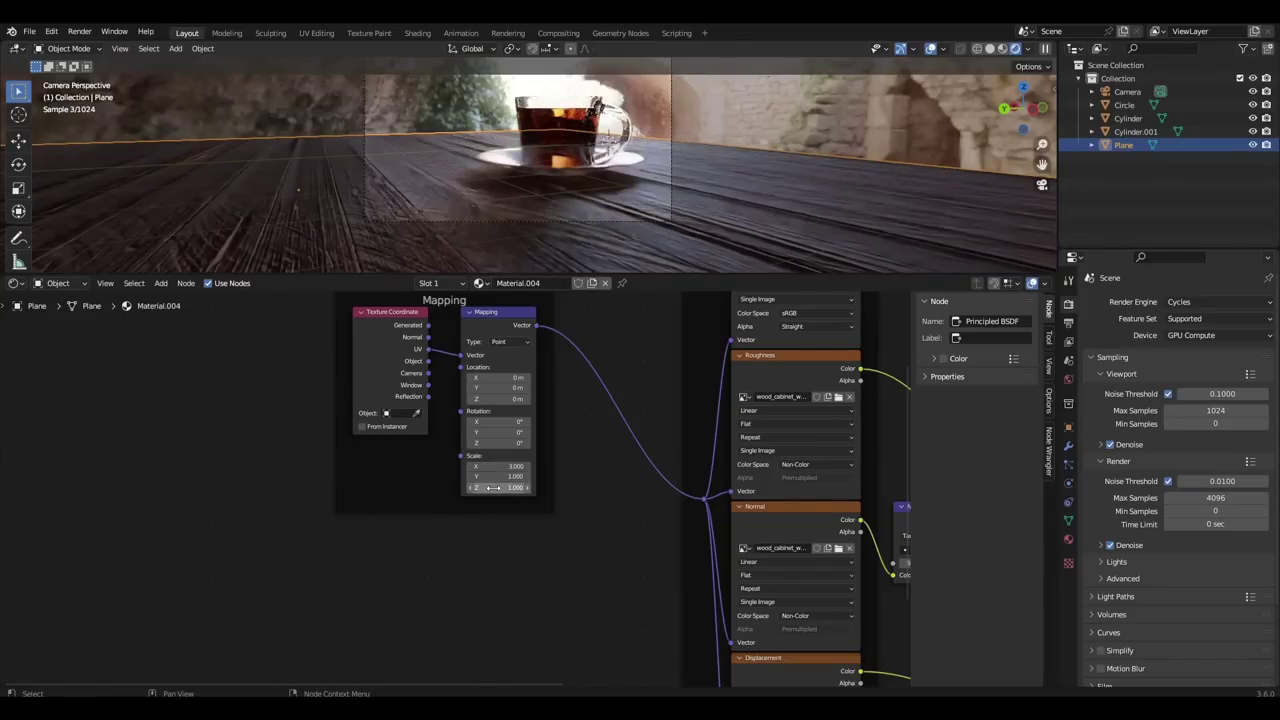
pyautogui.press('Tab')
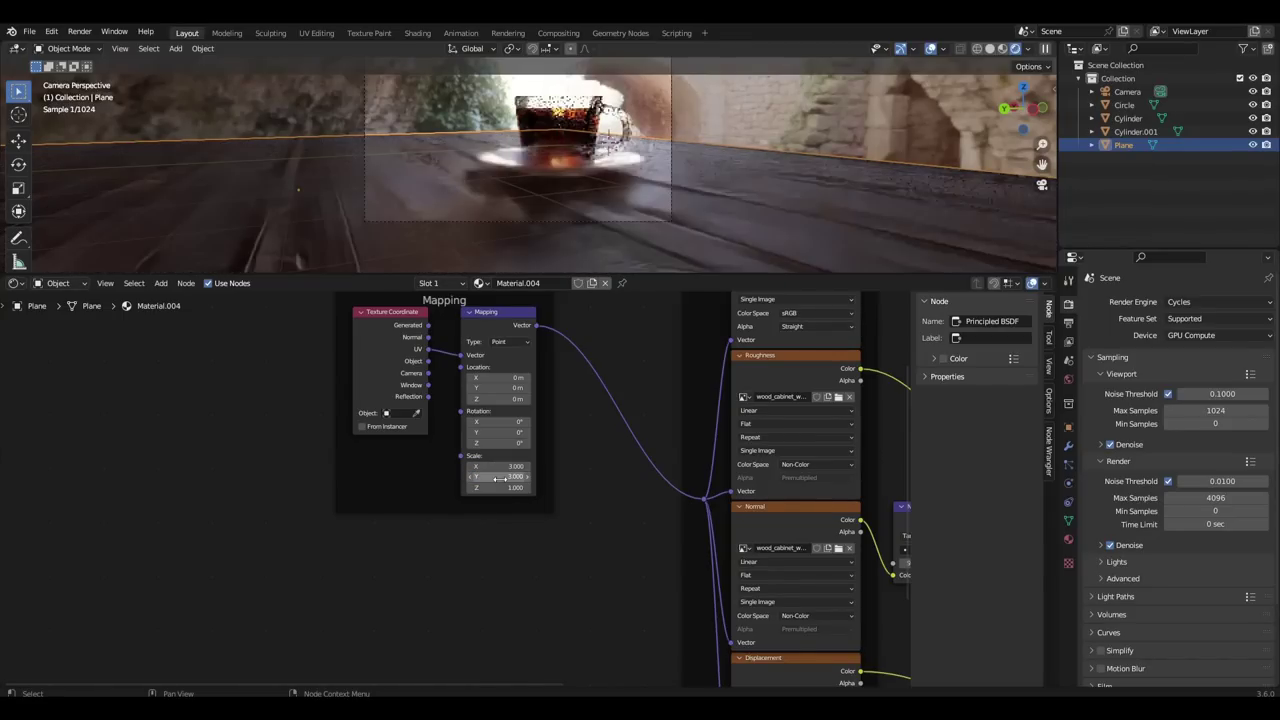